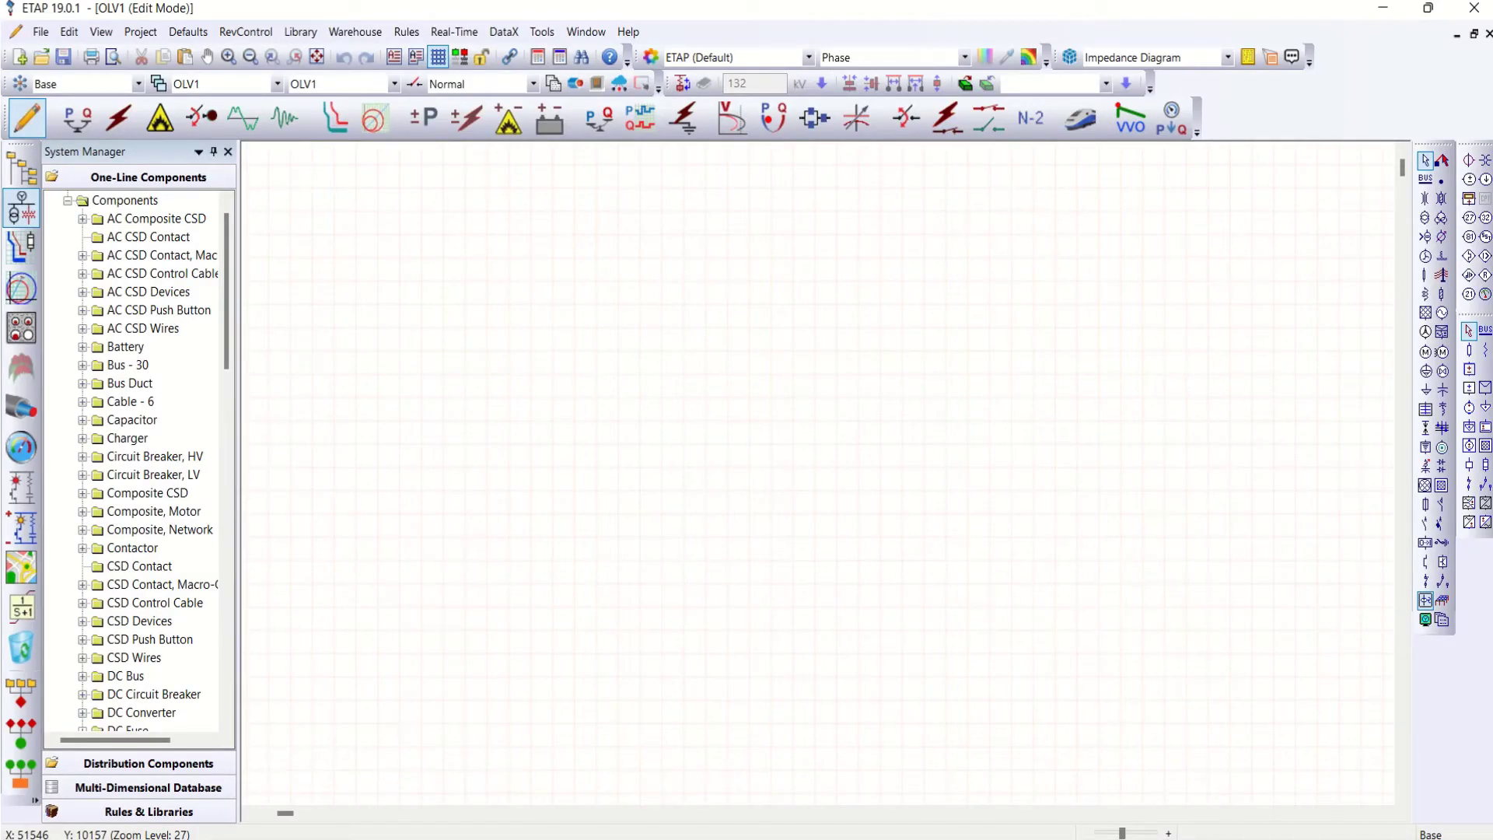
Turn on Auto Build and set the default bus voltage to 11 kV.
left_click(683, 85)
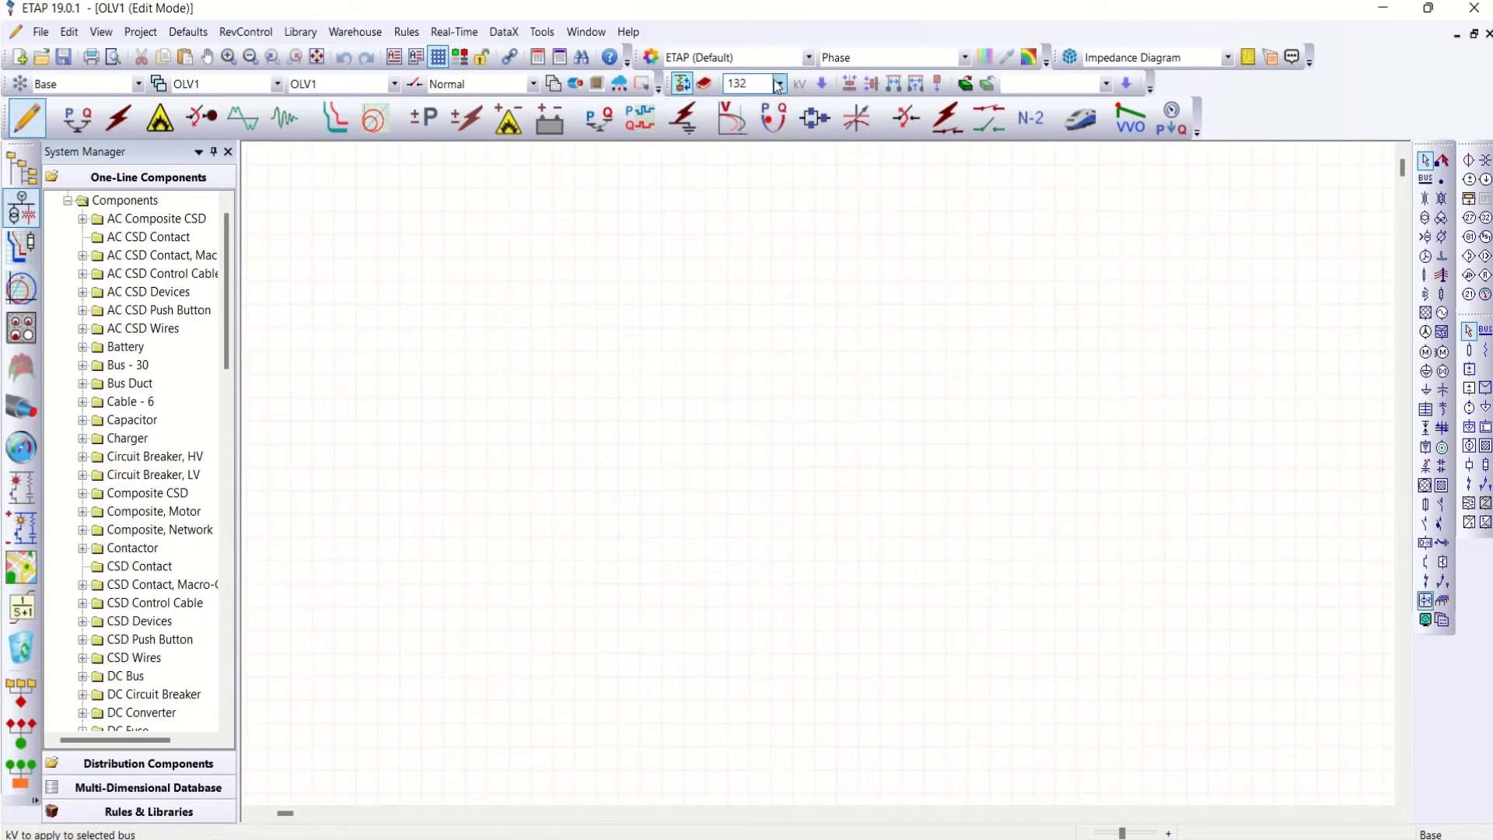
double_click(739, 83)
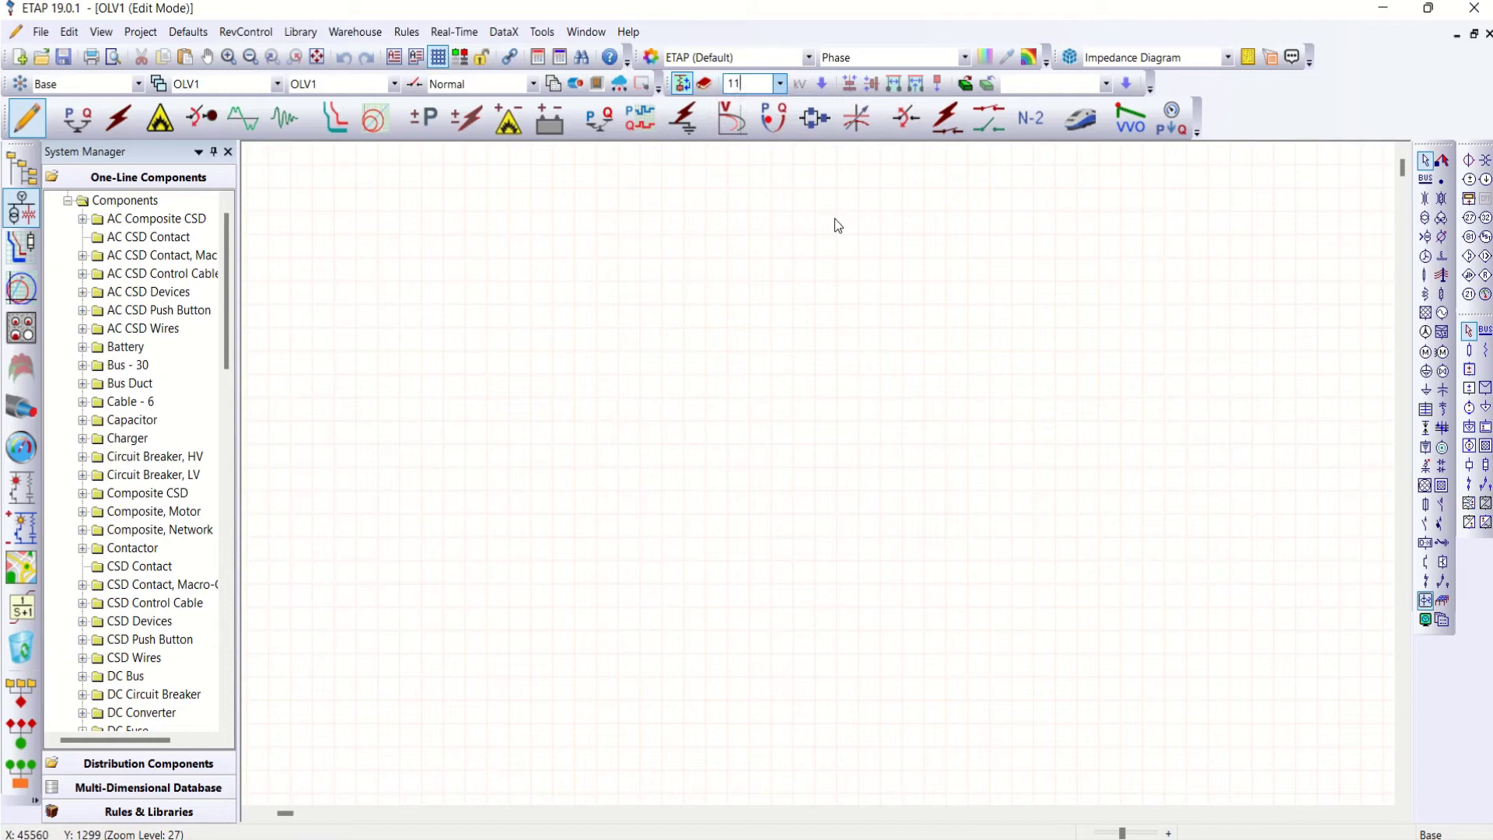
type("11")
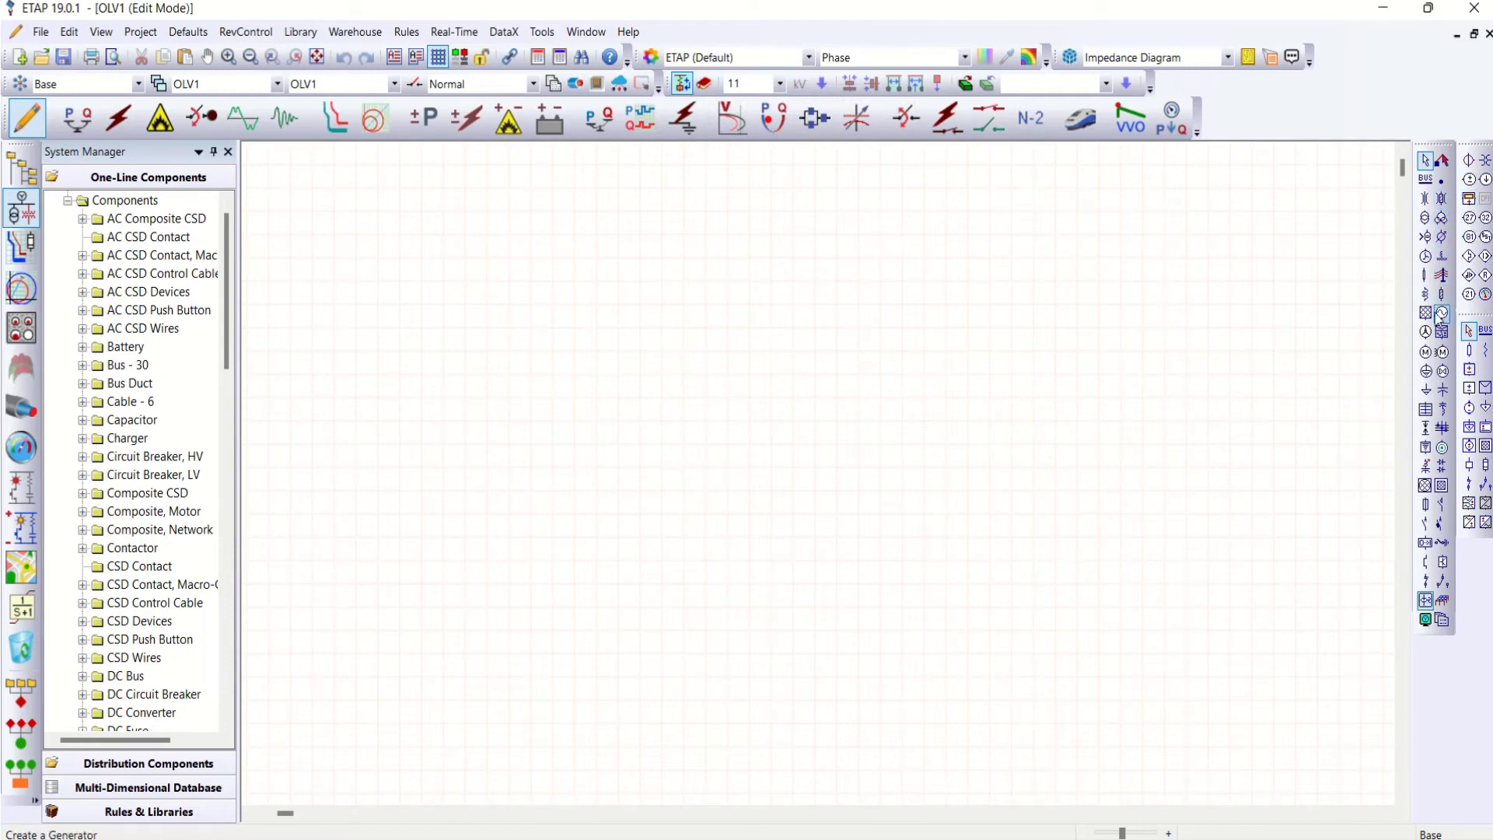
Place power grid U6, Bus31, Cable24, Bus32, transformer T11, Bus33 and Load11 in a vertical chain.
left_click(1426, 314)
left_click(574, 208)
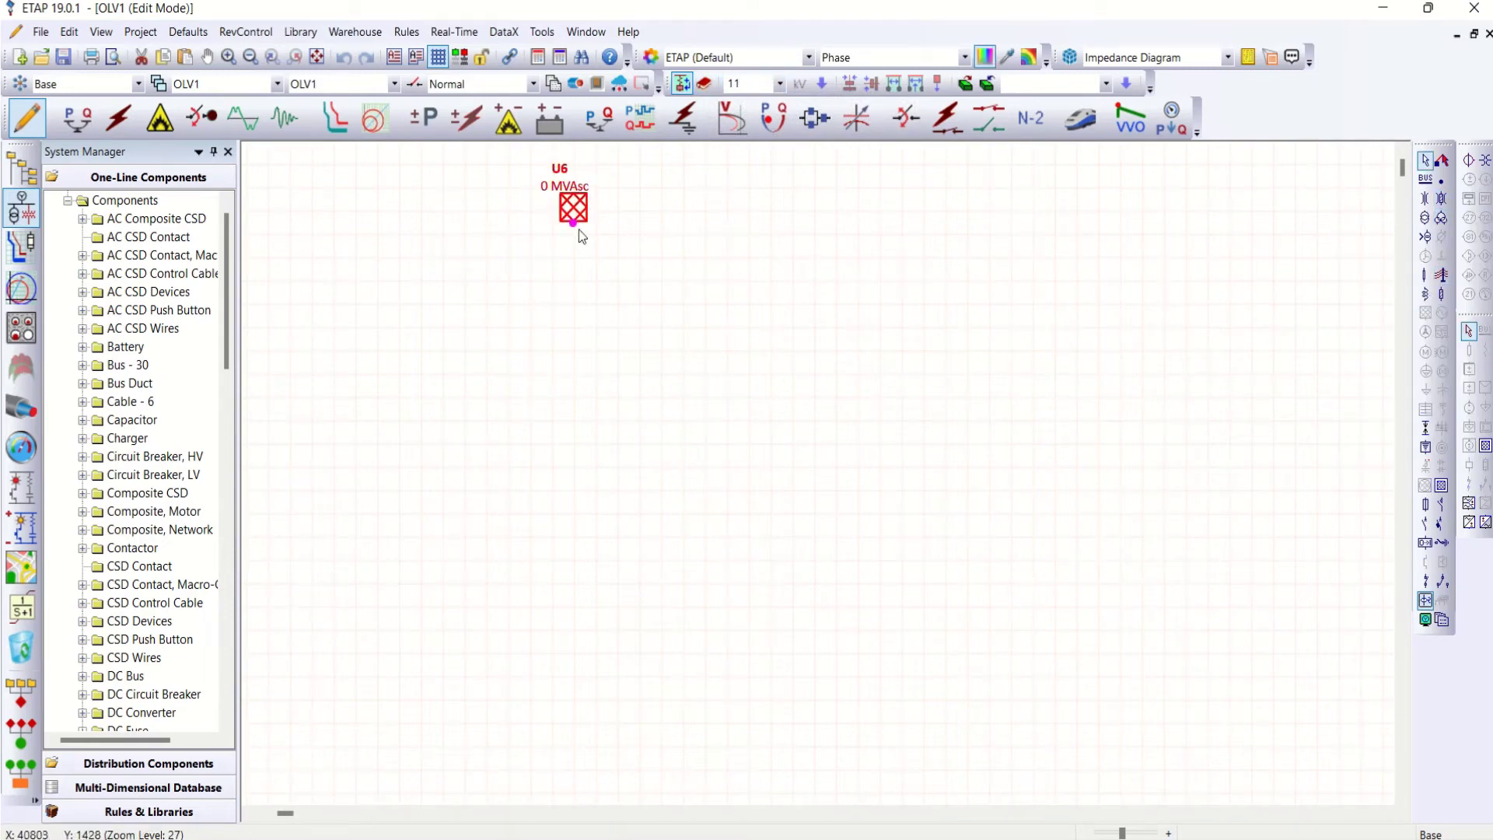
left_click(1424, 178)
left_click(574, 275)
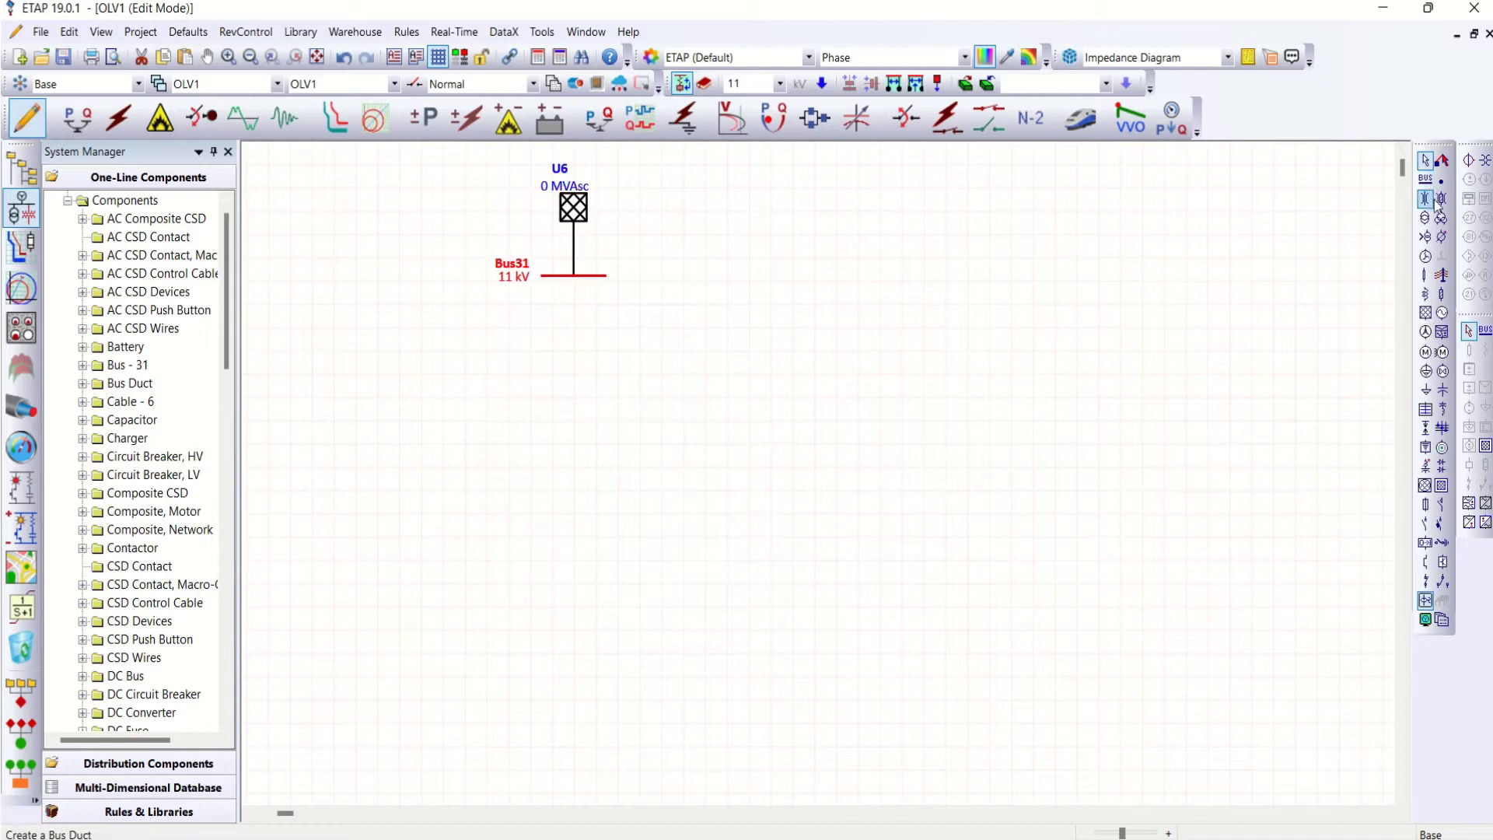
left_click(1425, 275)
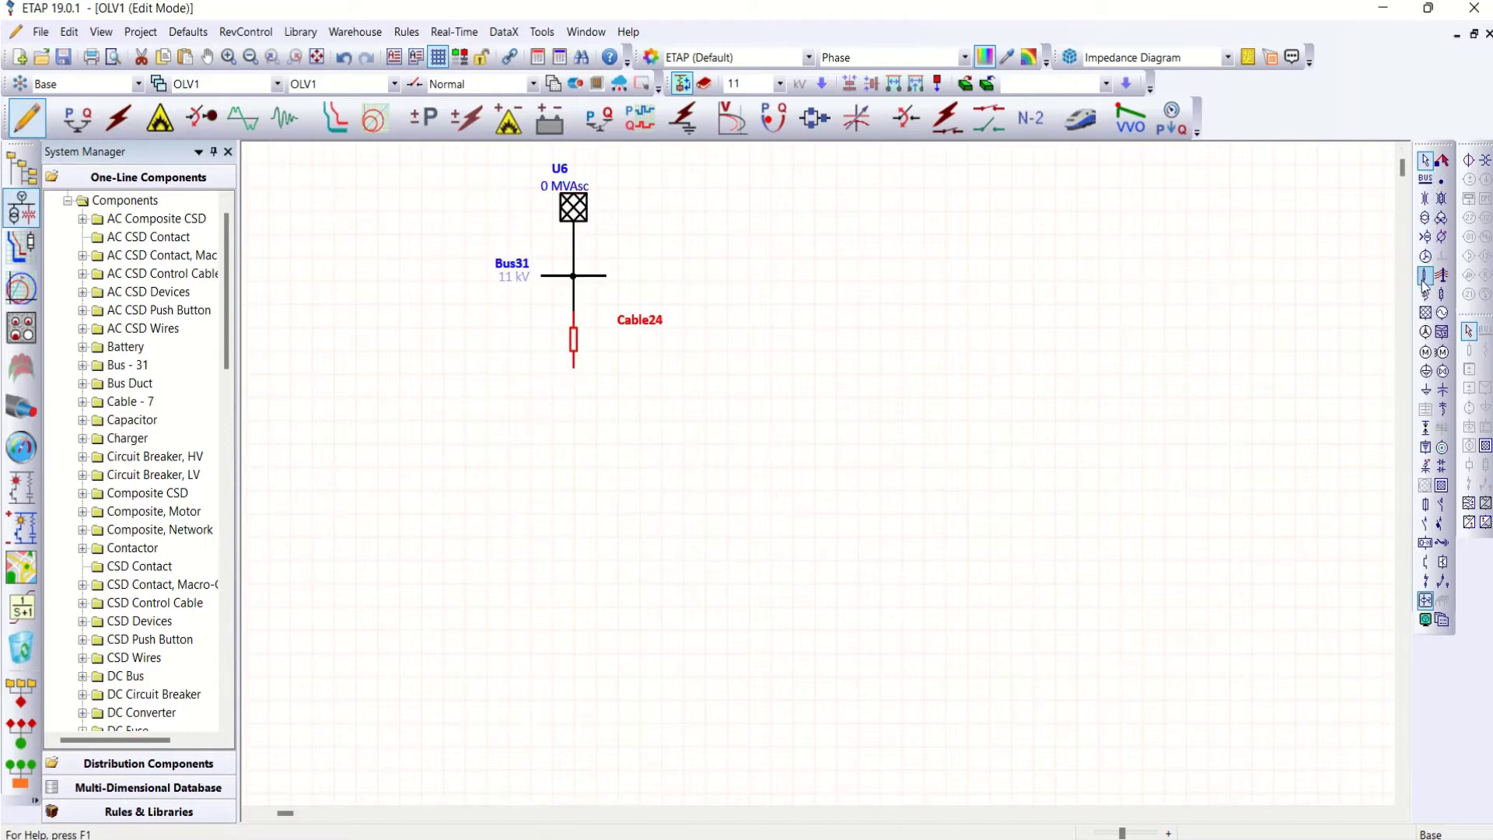
left_click(1429, 178)
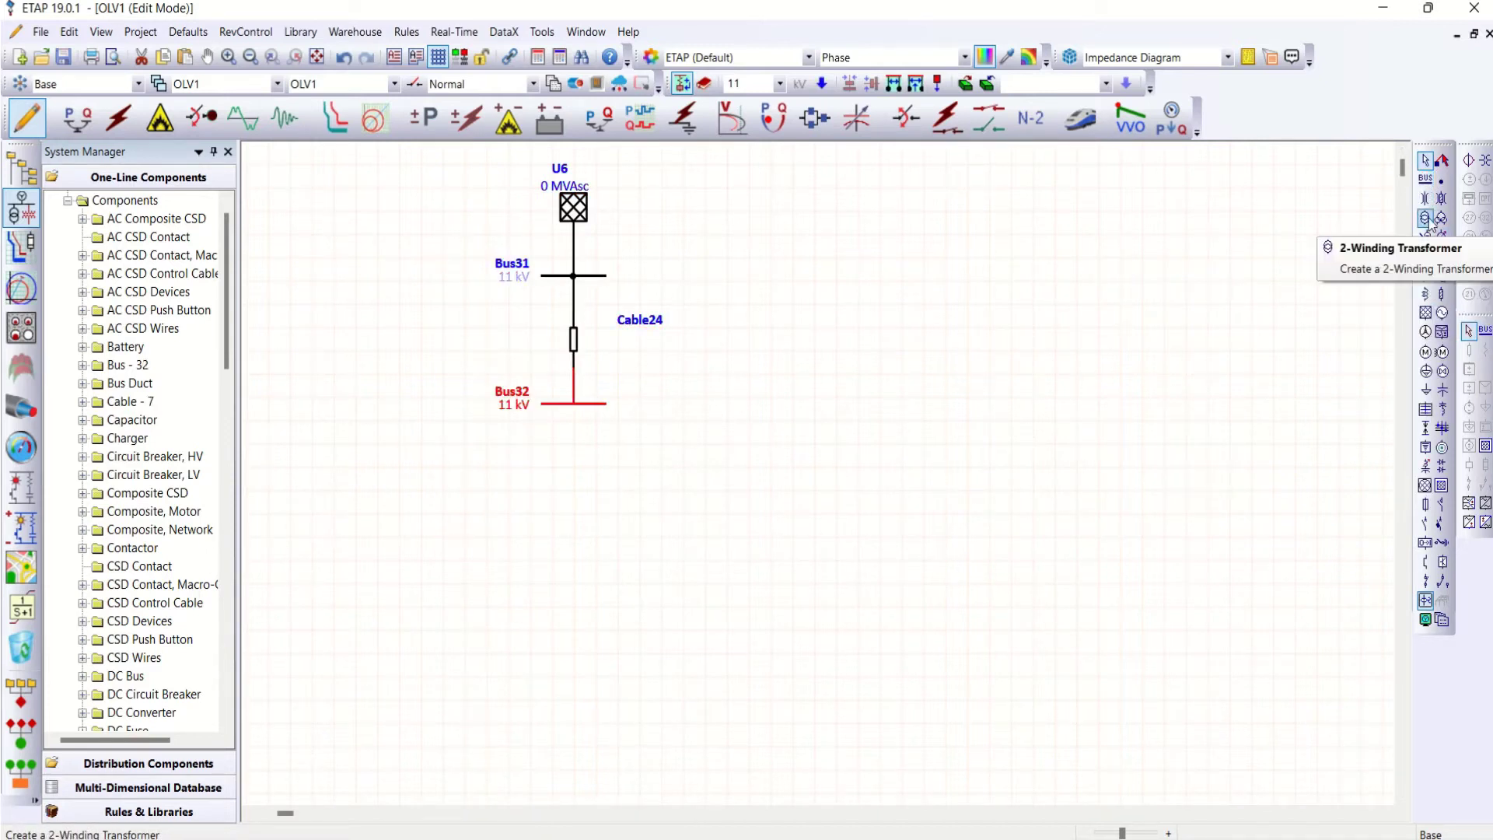
left_click(1428, 219)
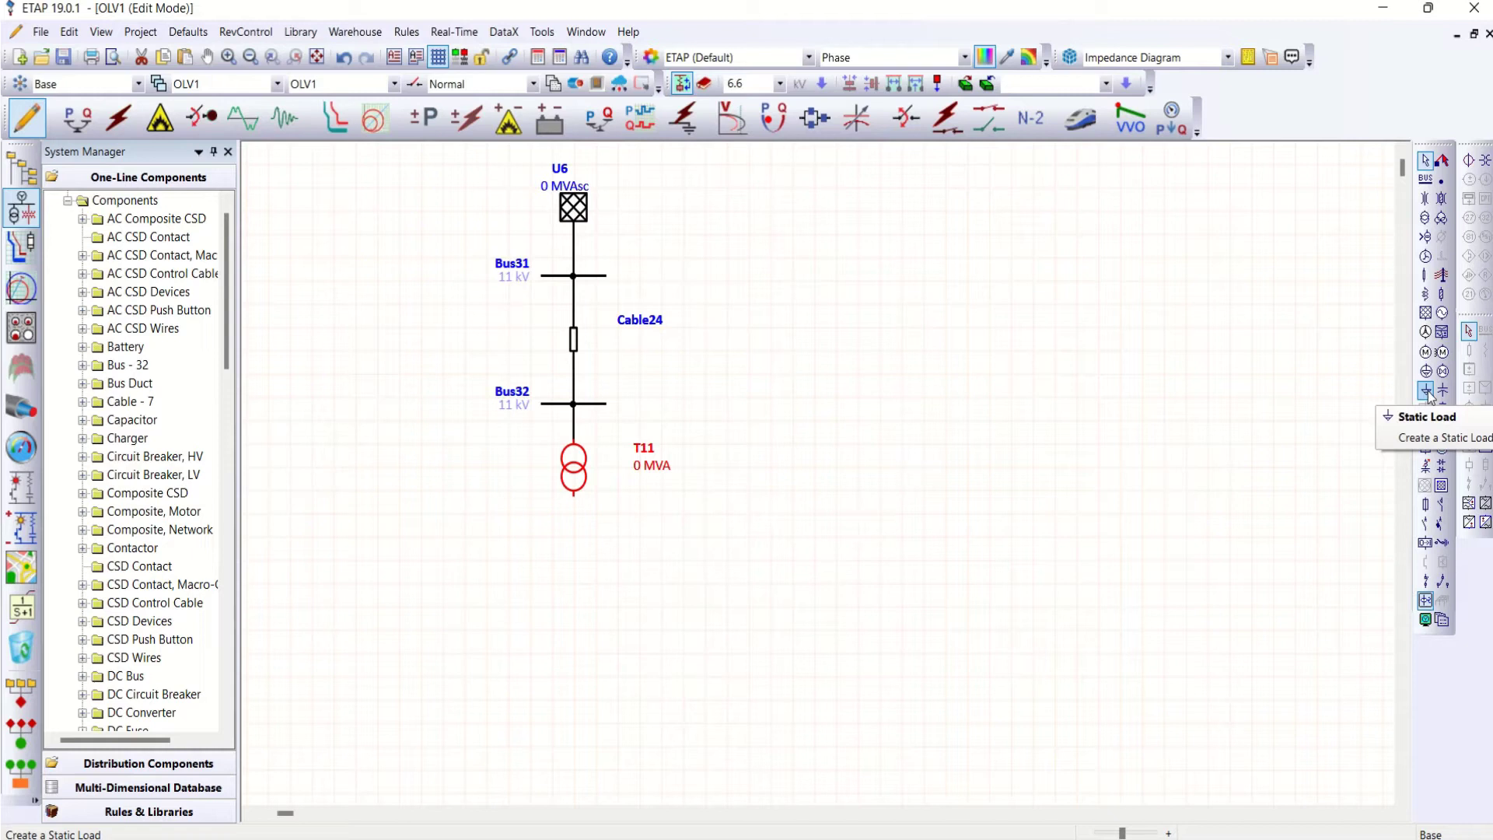
left_click(1425, 178)
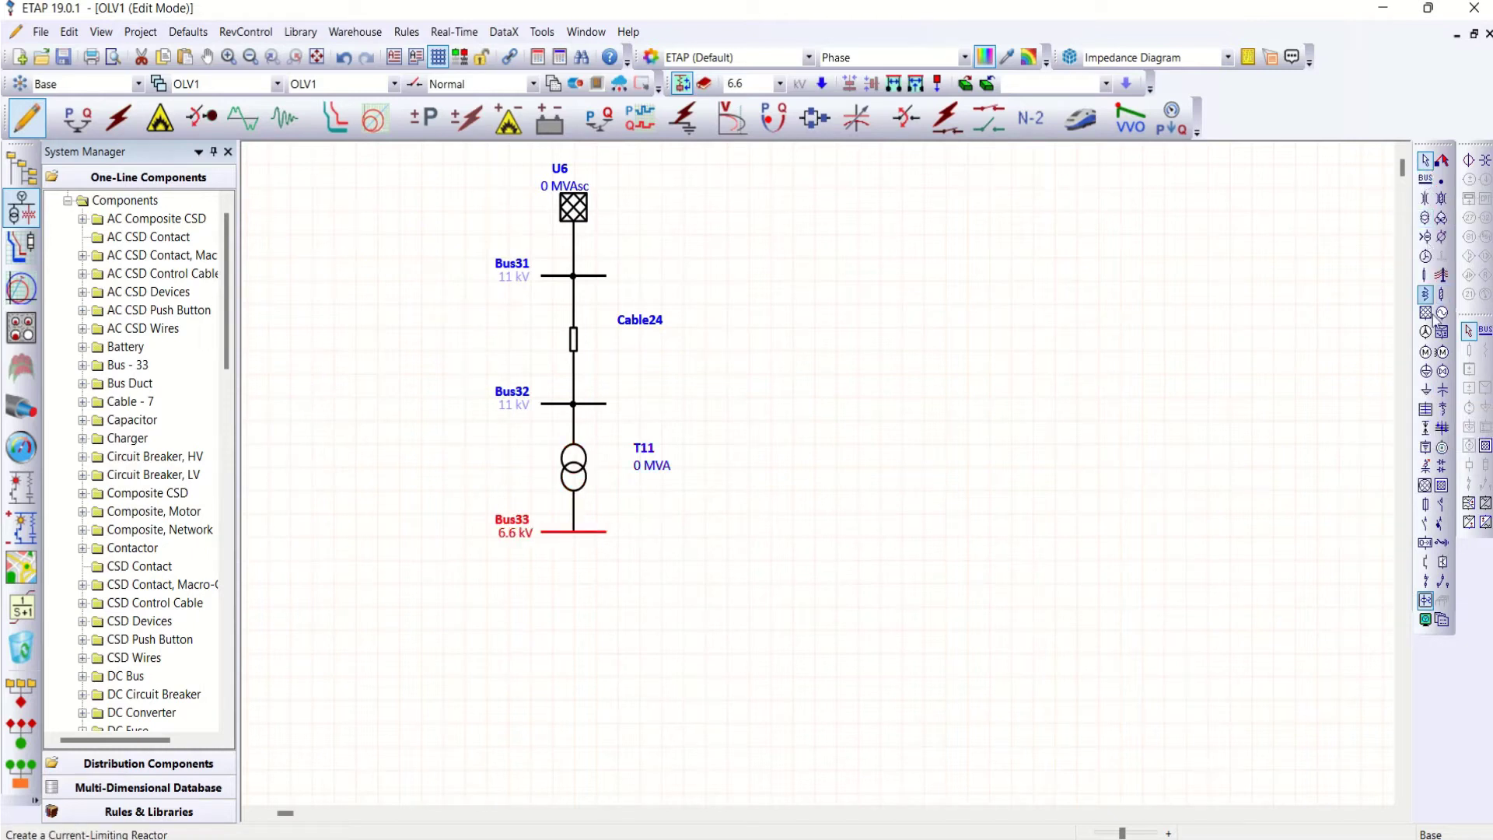
left_click(1425, 390)
left_click(573, 595)
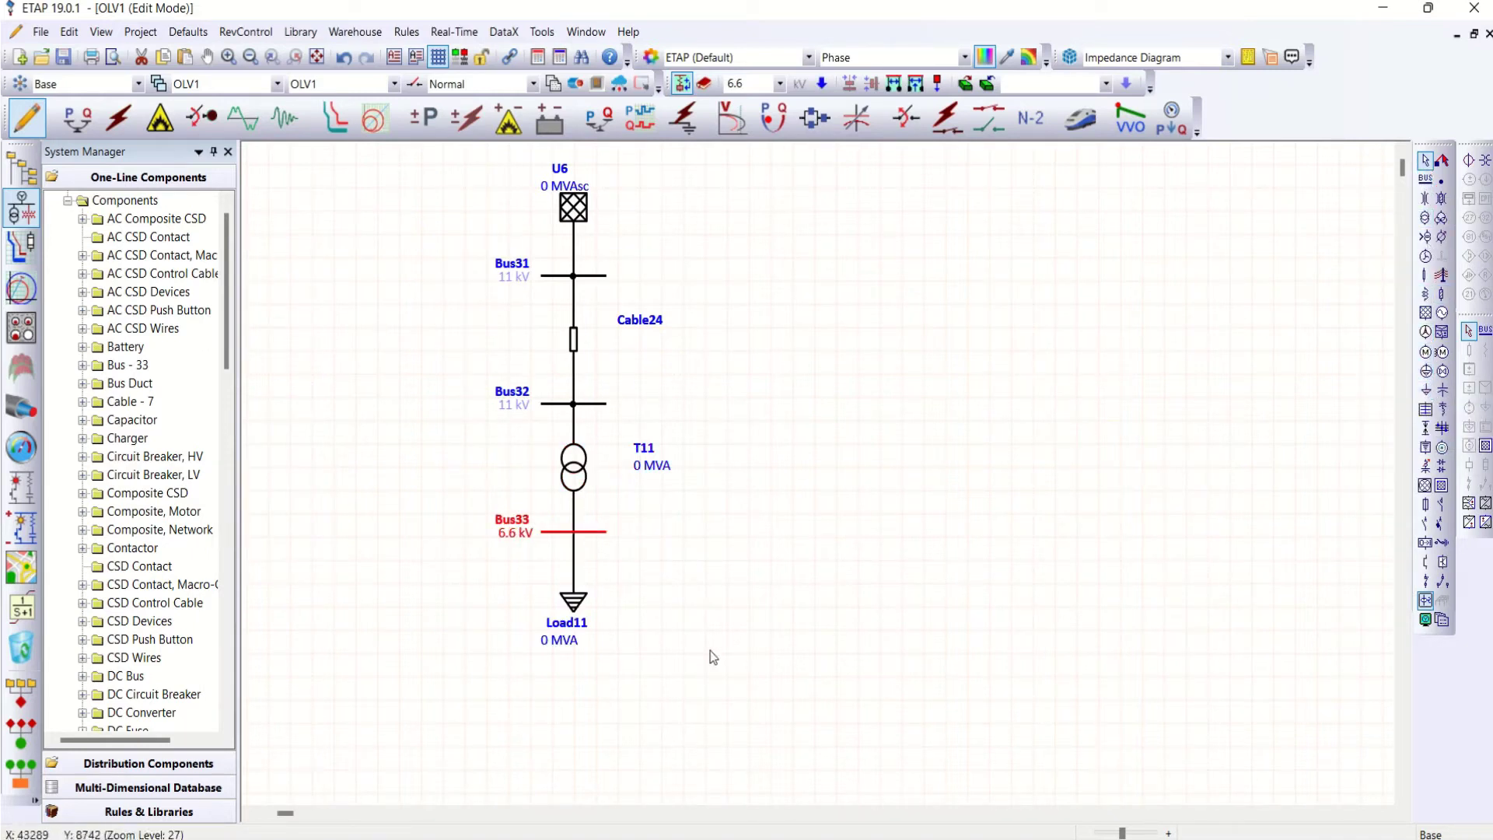
Give power grid U6 a three-phase X/R of 14 and a 40 kA short-circuit rating.
double_click(577, 221)
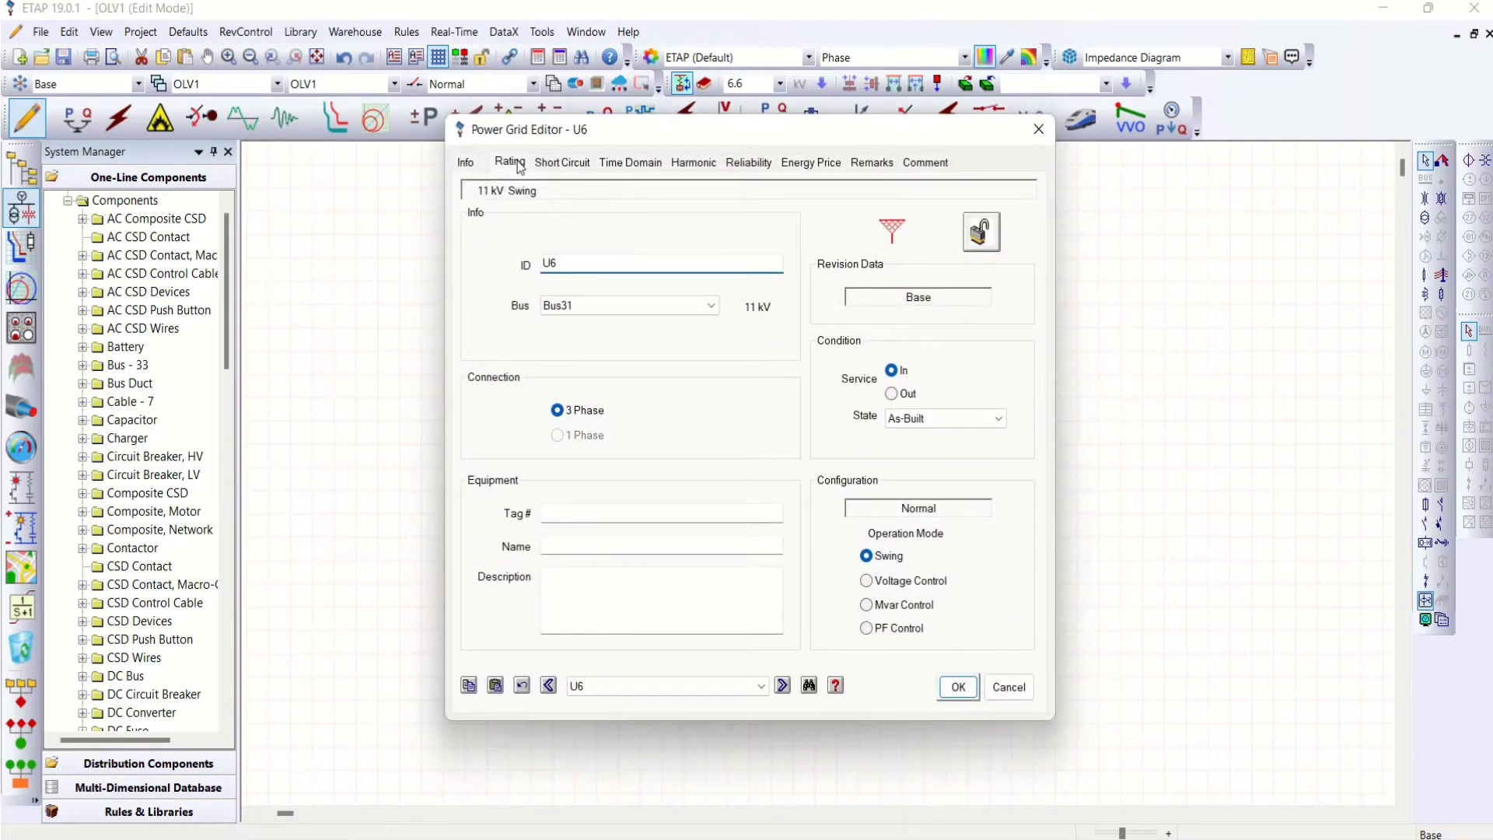
left_click(511, 164)
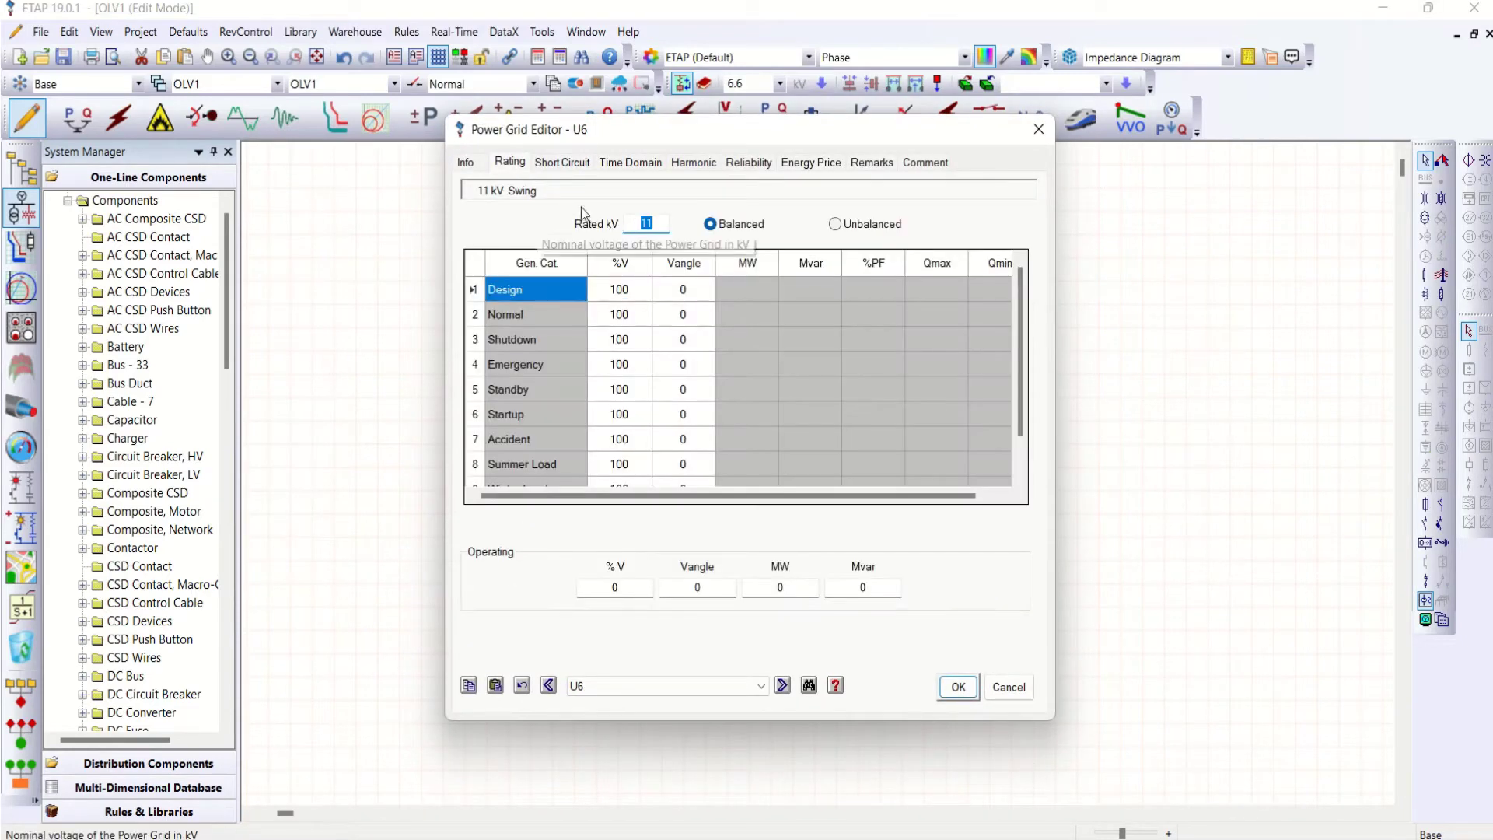
left_click(563, 163)
left_click(683, 383)
type("1")
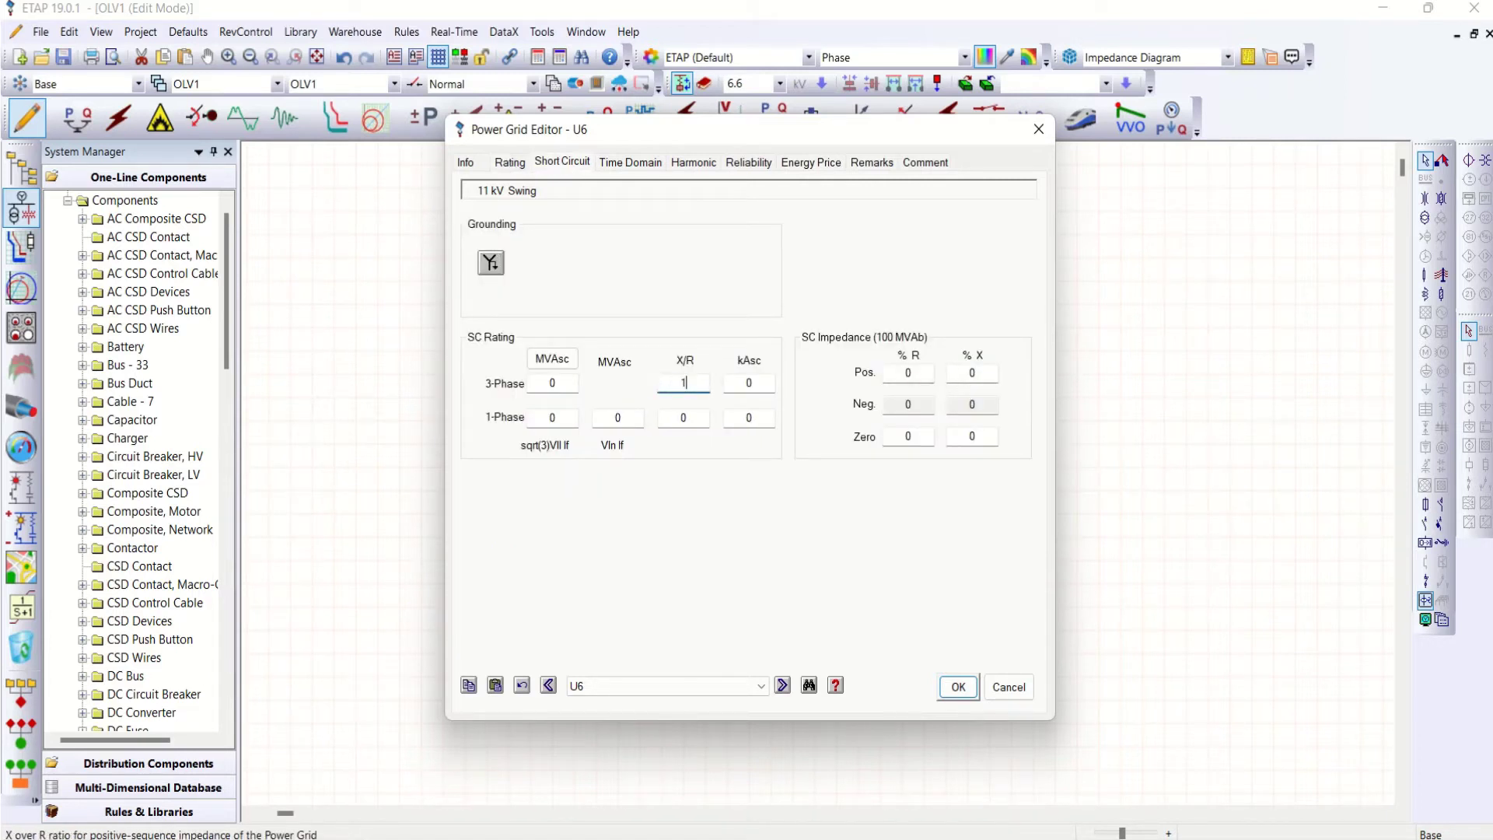
type("4")
left_click(754, 382)
type("40")
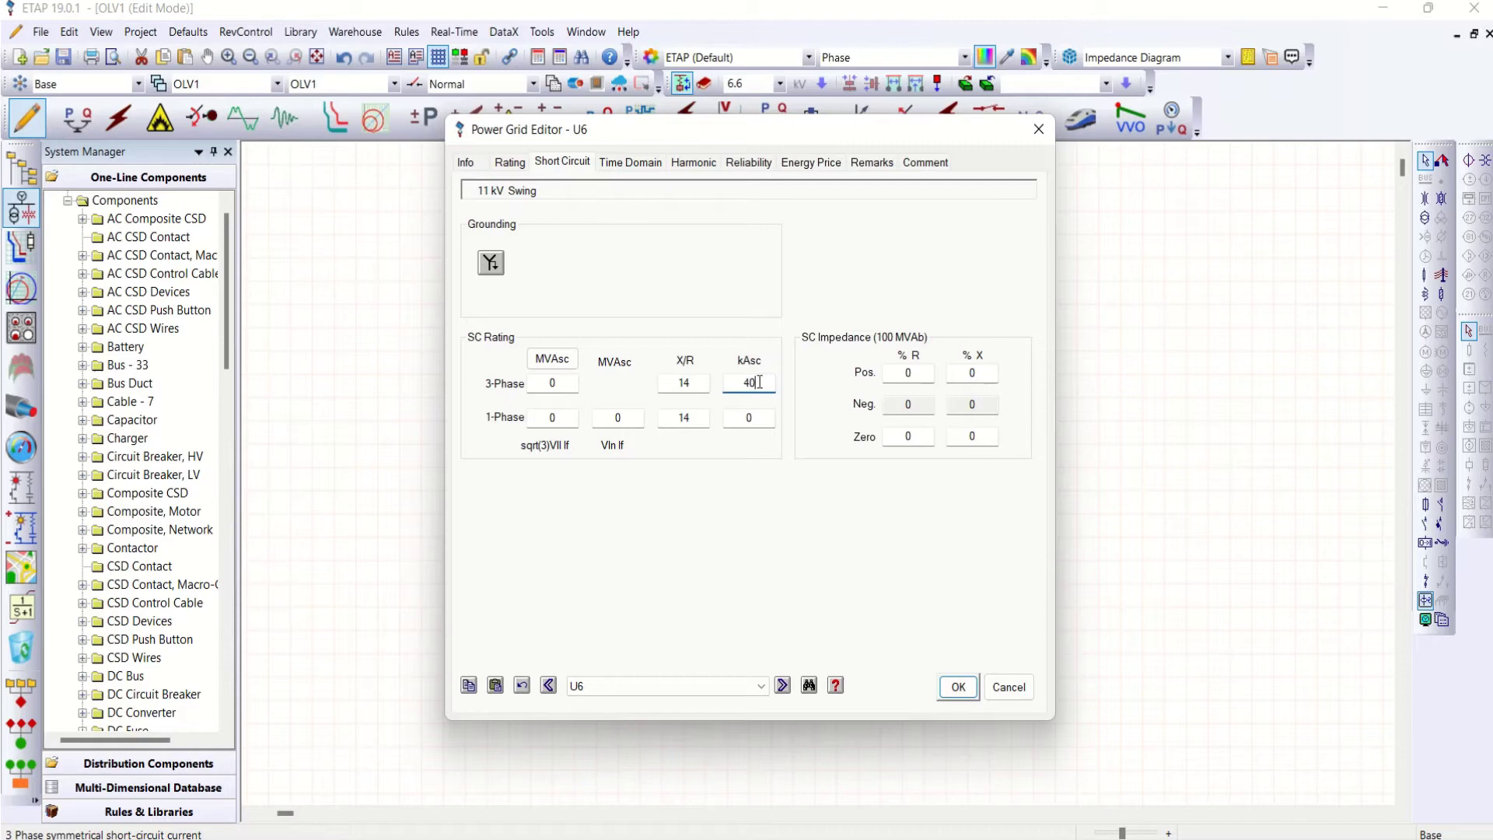
key("Tab")
left_click(958, 687)
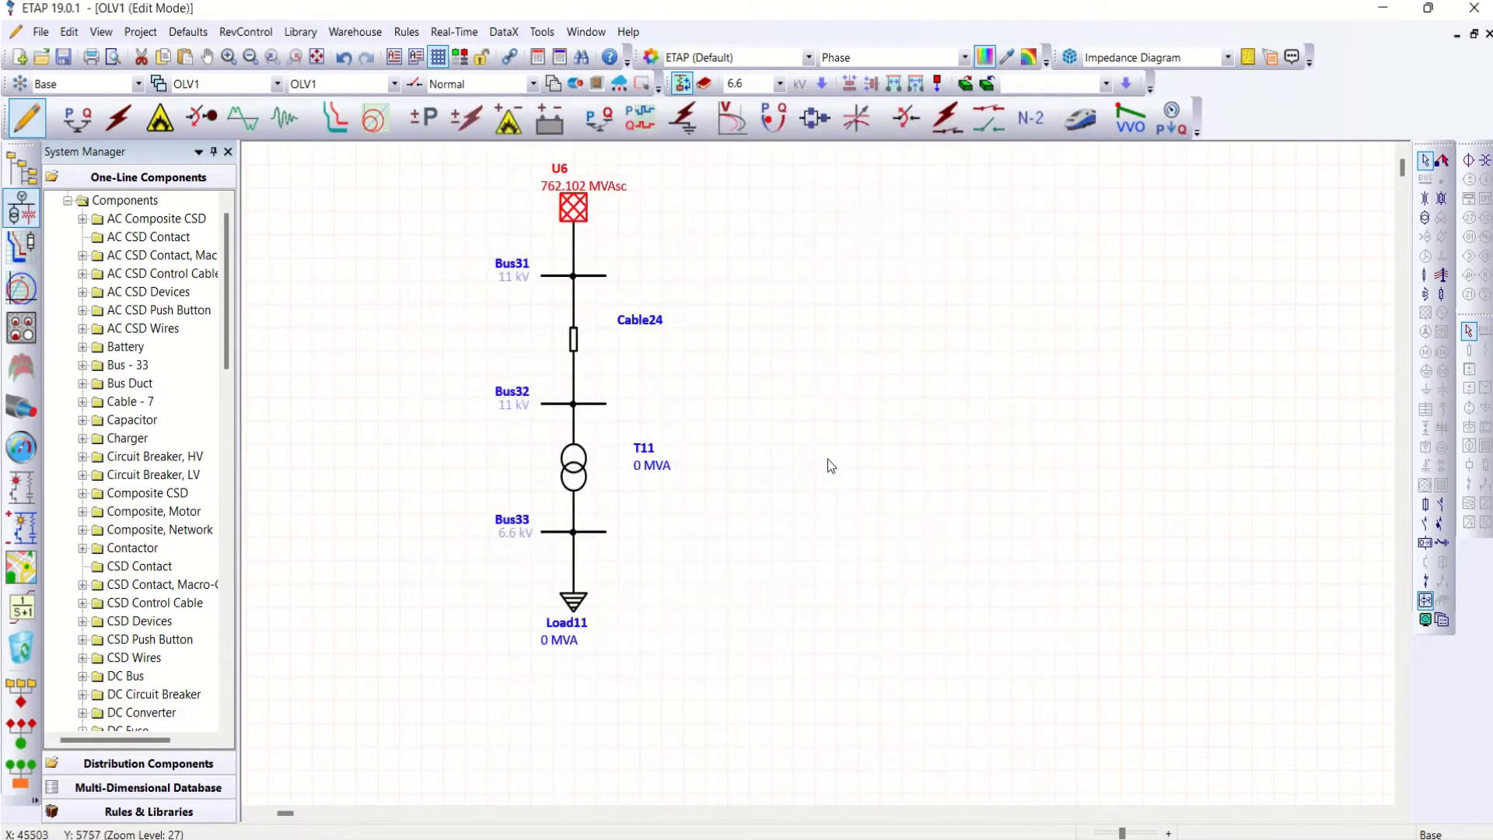
Set Cable24's length to 0.001 m and assign the 240 mm² 3-core XLPE library cable.
double_click(574, 339)
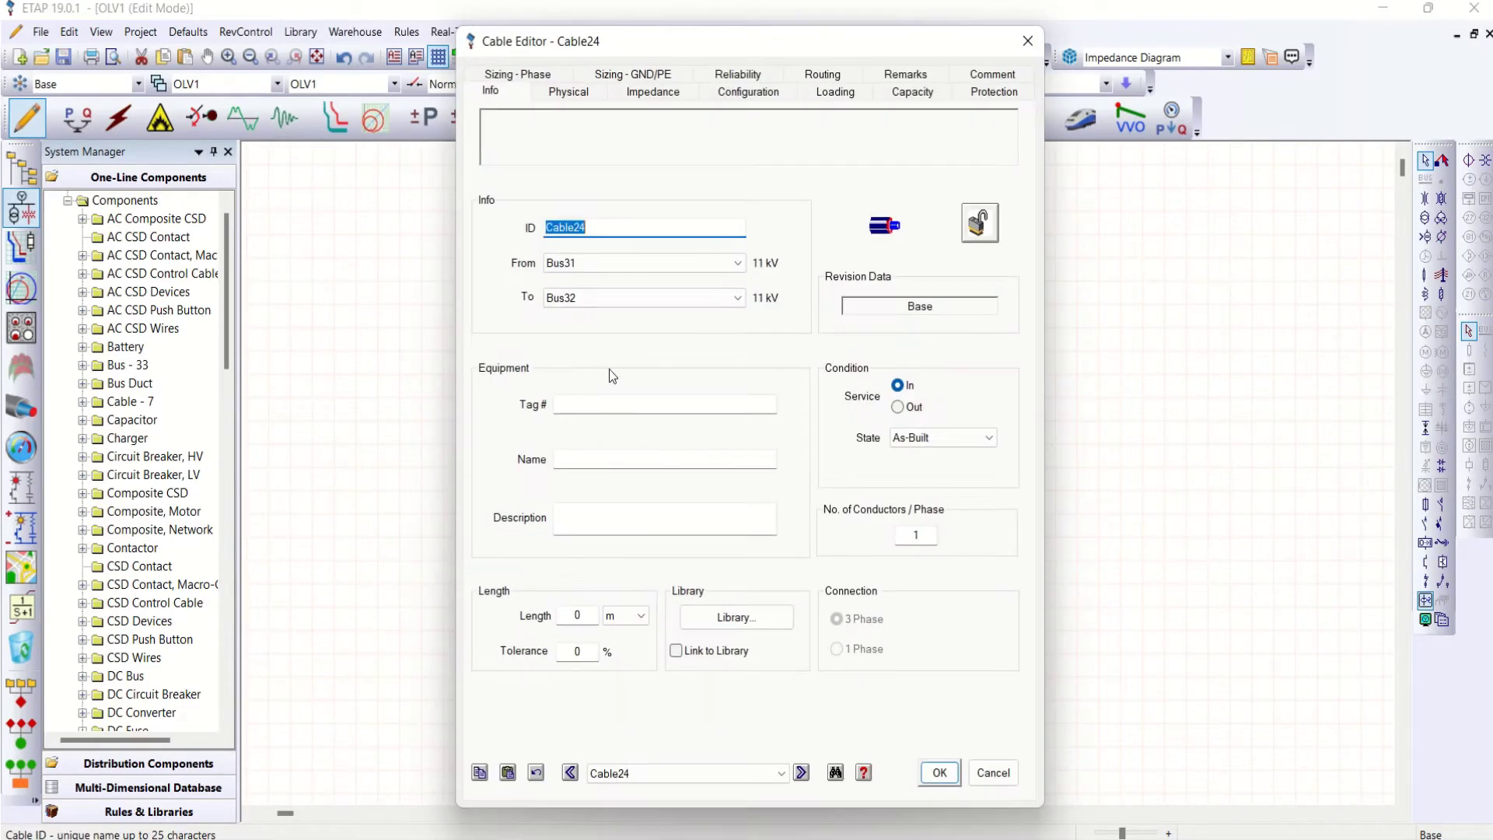
left_click(577, 615)
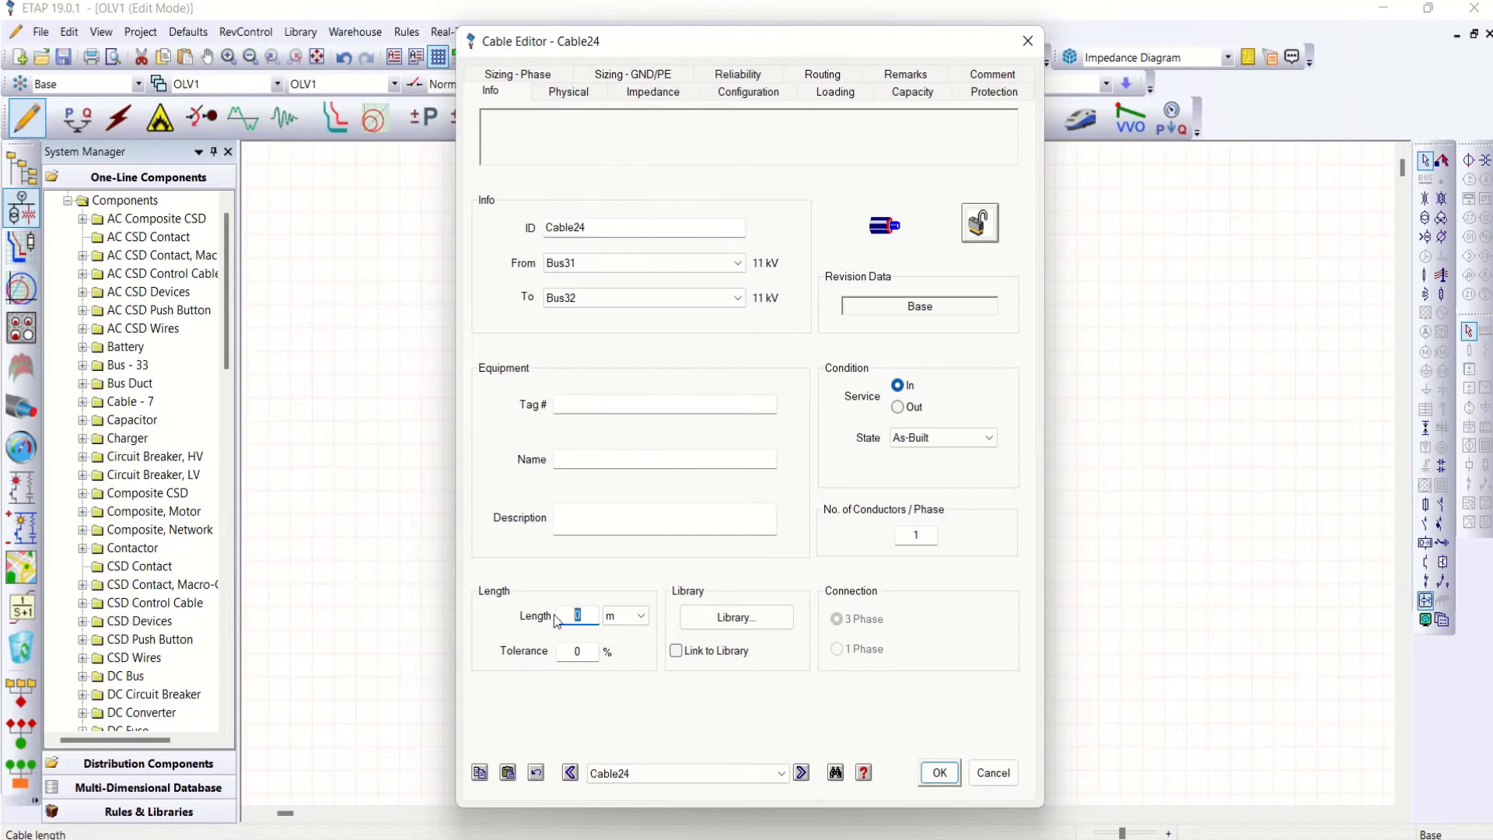
type(".001")
left_click(735, 616)
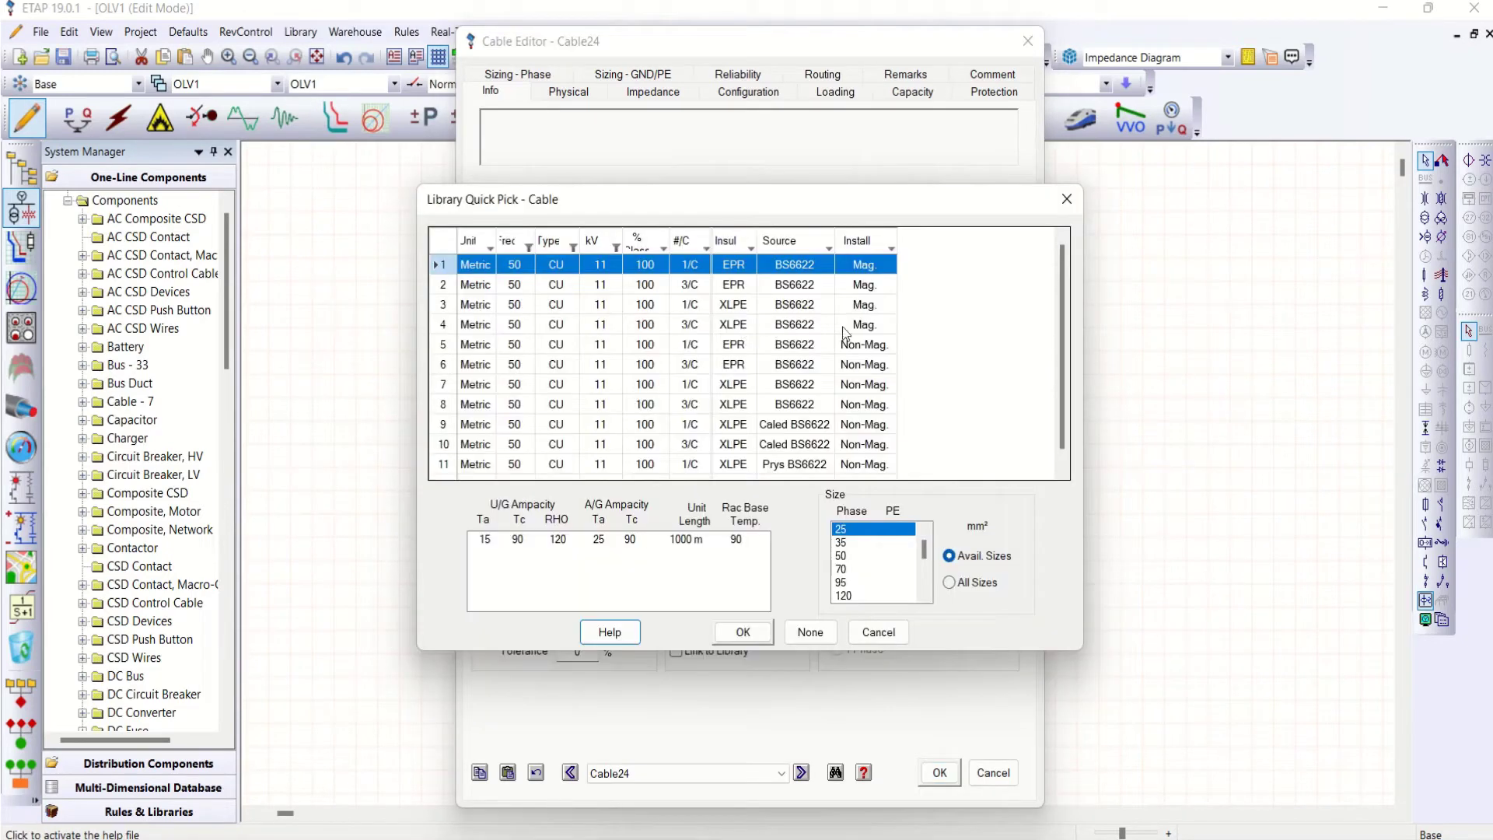
left_click(646, 329)
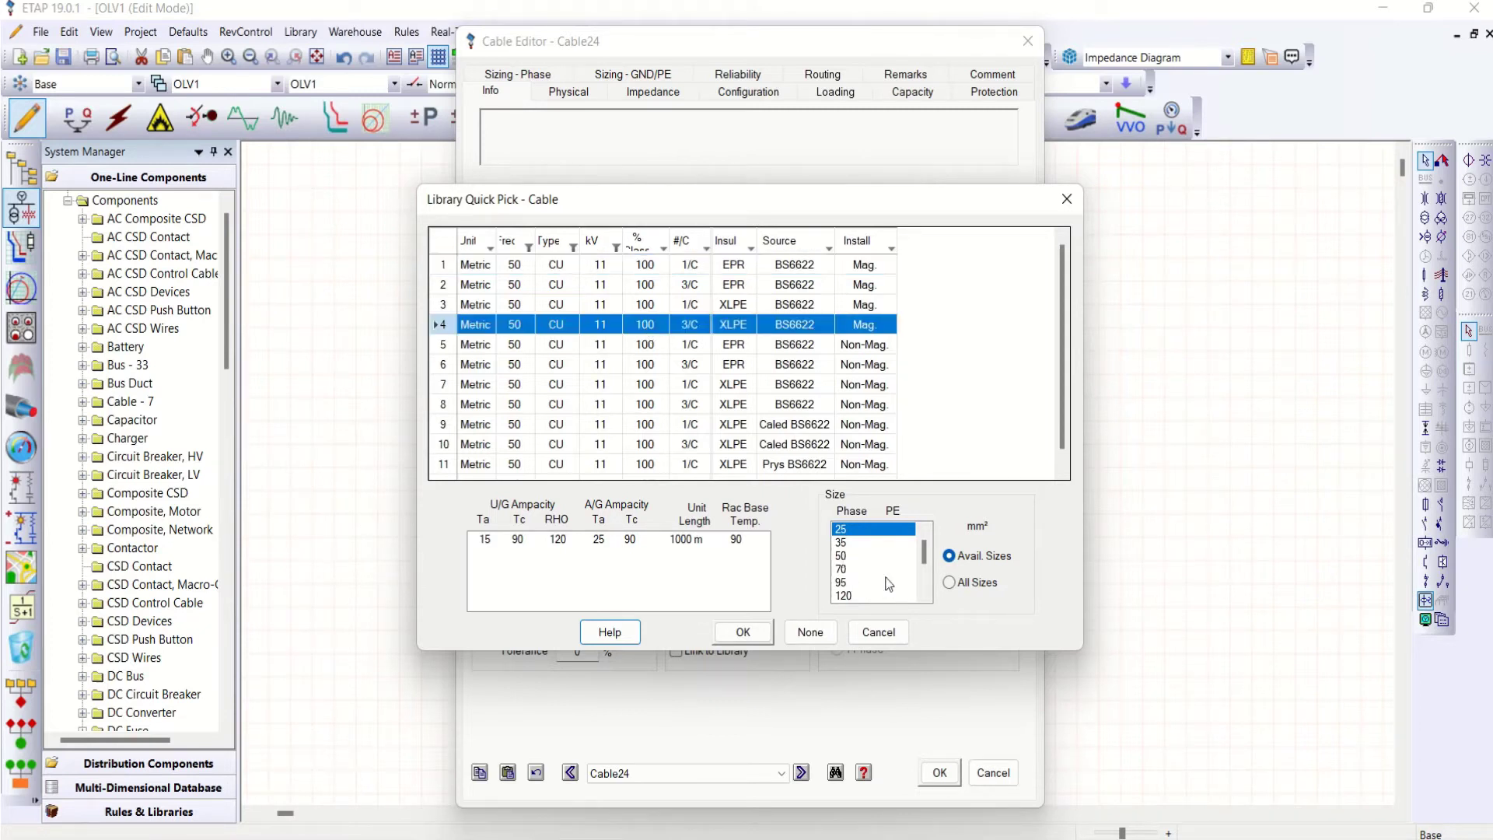
left_click_drag(923, 561, 924, 576)
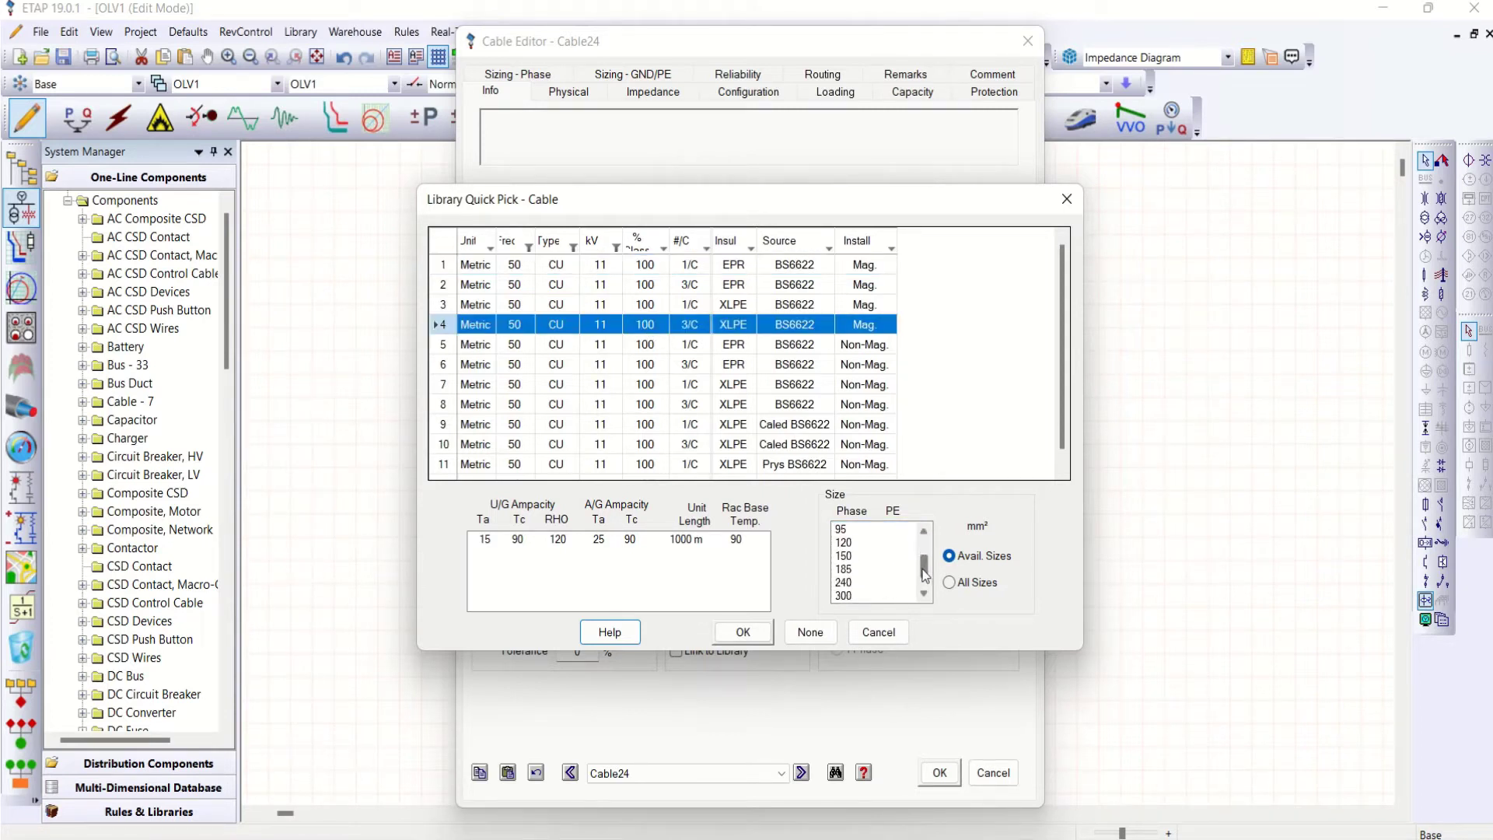
left_click(844, 582)
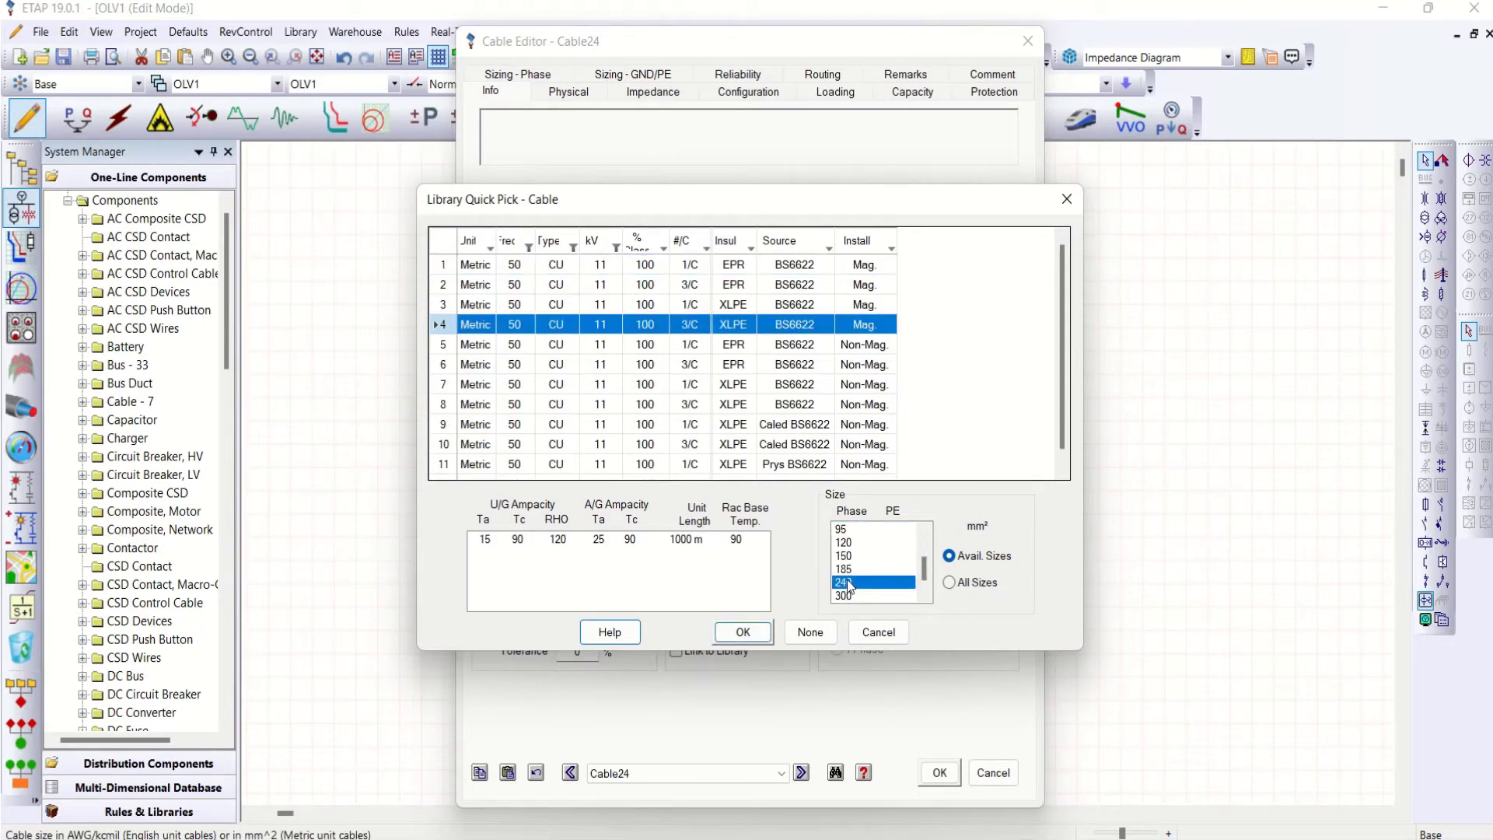
left_click(742, 631)
left_click(939, 772)
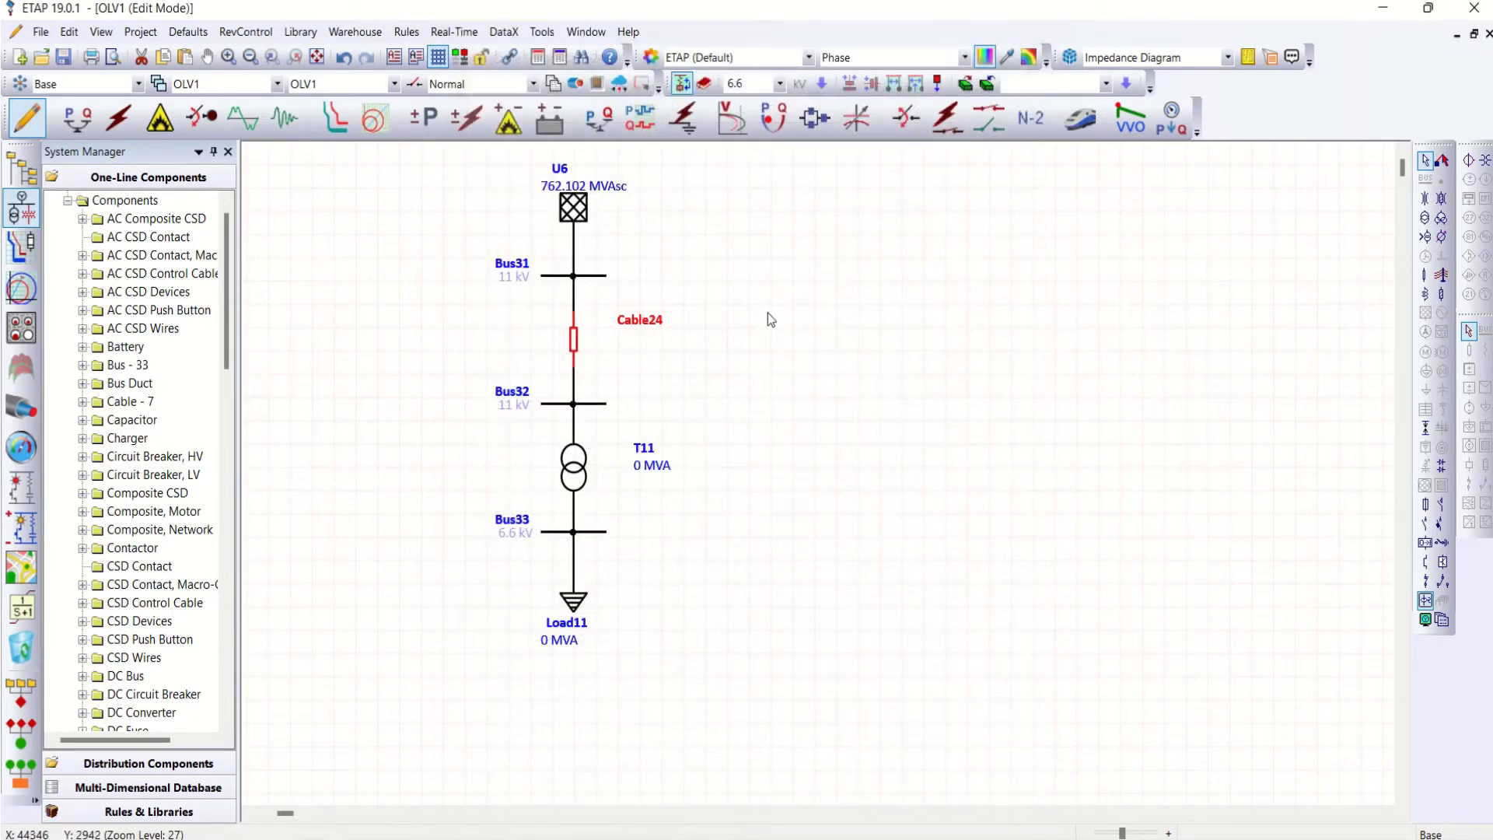
Rate transformer T11 at 5 MVA with a 0.433 kV secondary voltage.
double_click(575, 465)
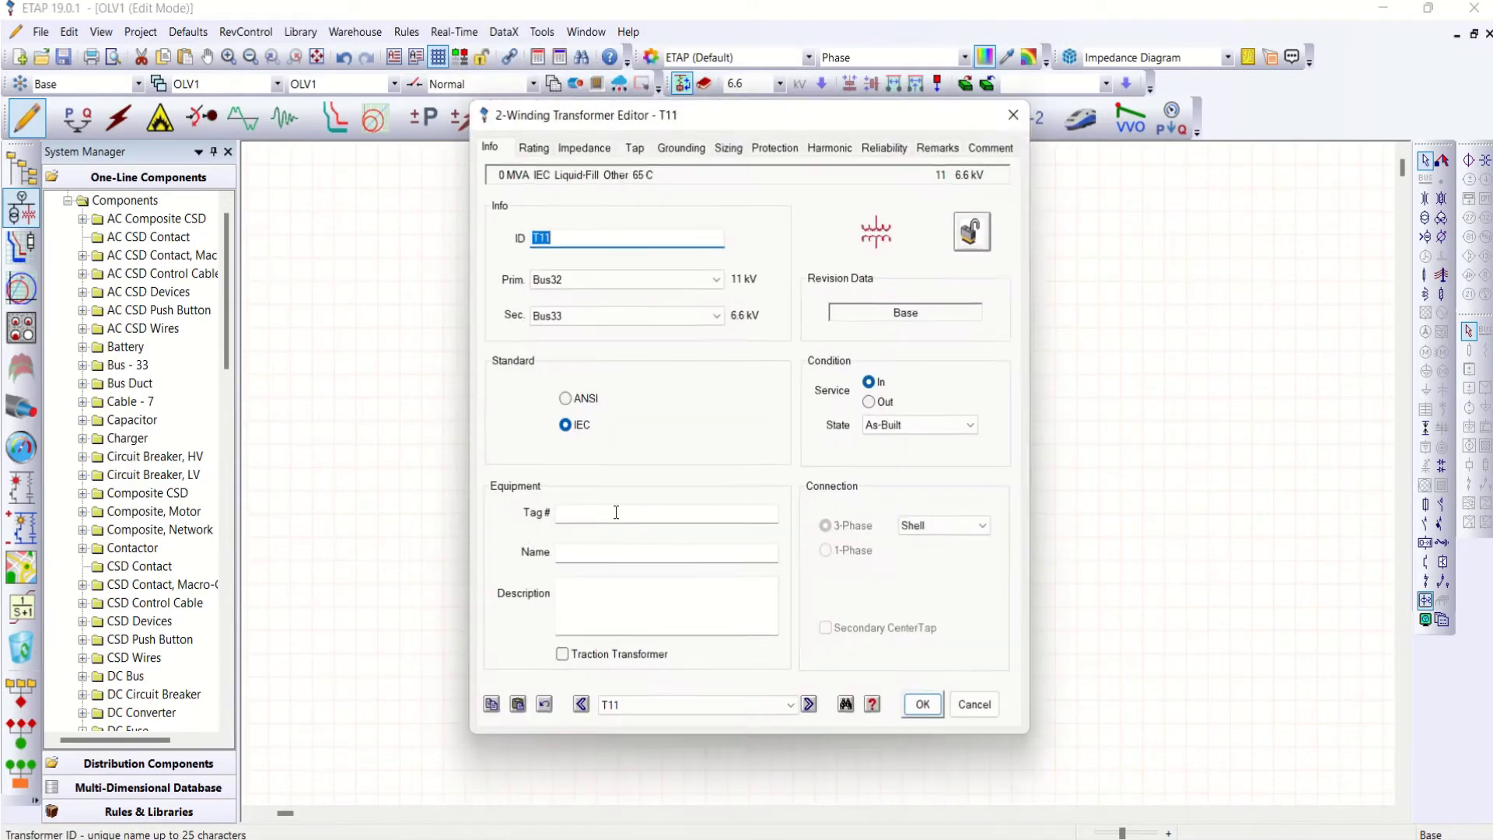
left_click(533, 147)
left_click(596, 269)
type("0")
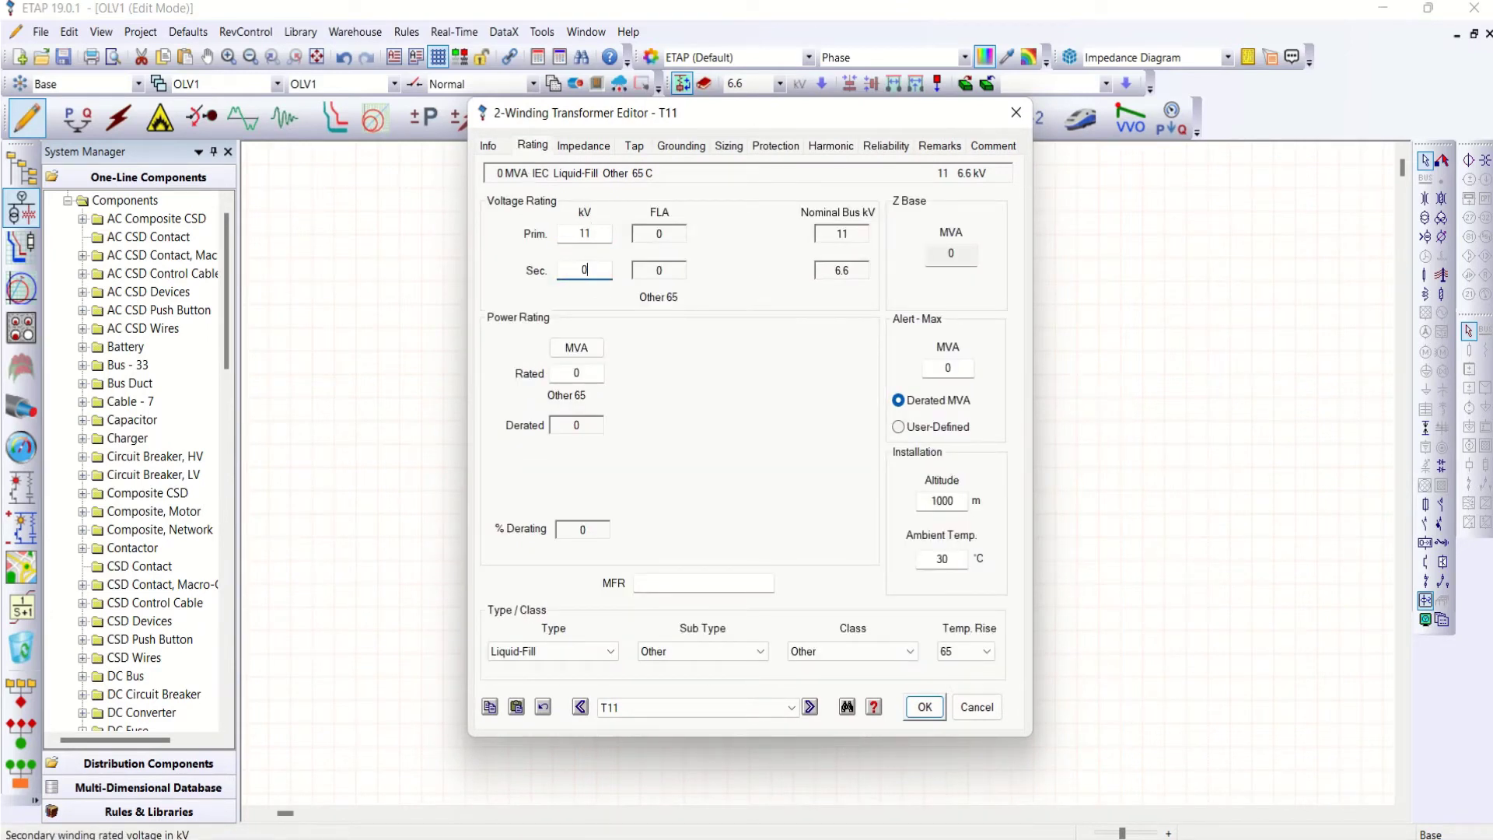
type(".433")
left_click(684, 223)
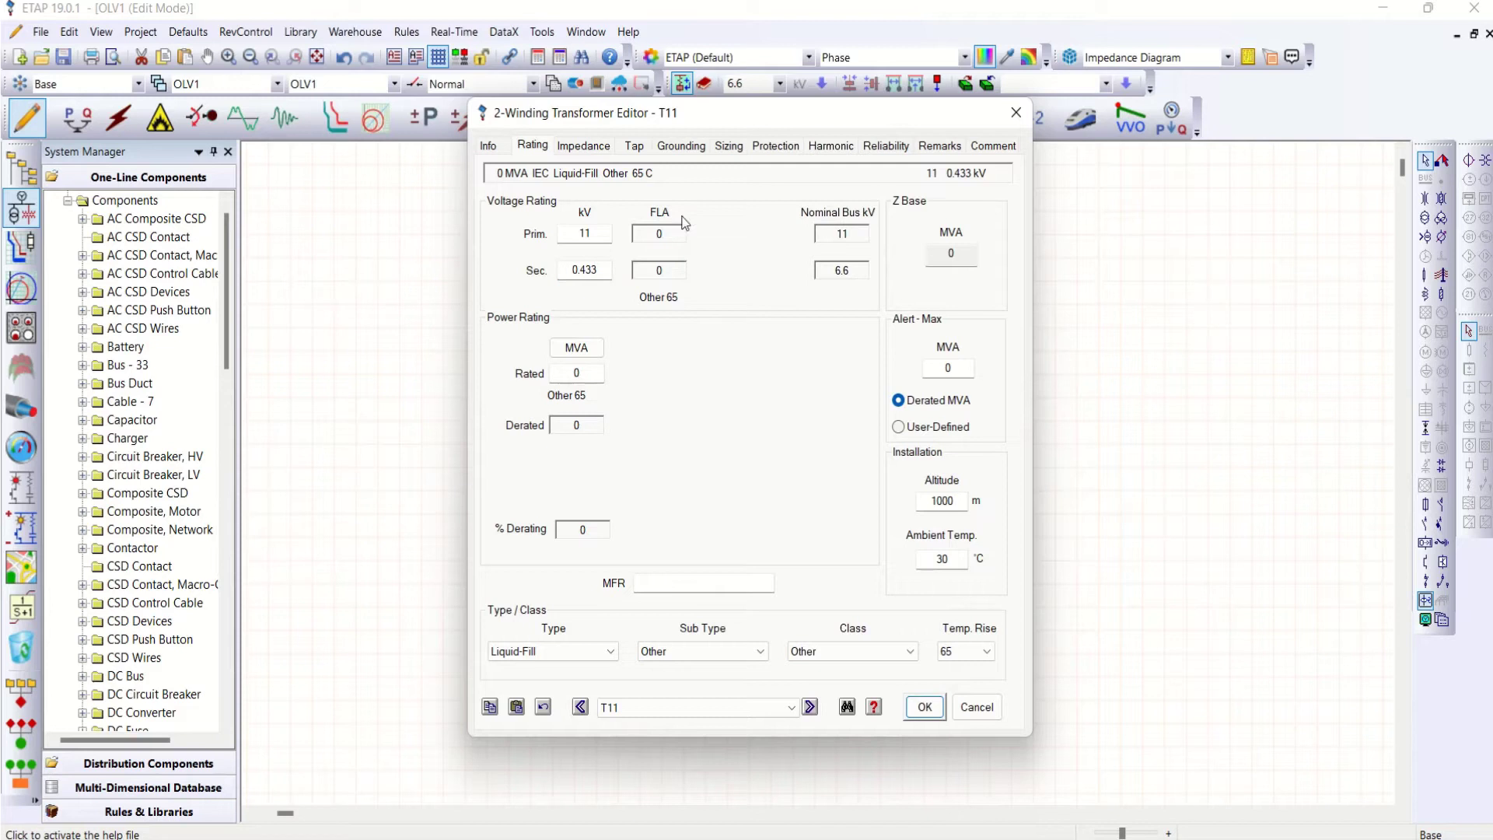
left_click(560, 374)
type("5")
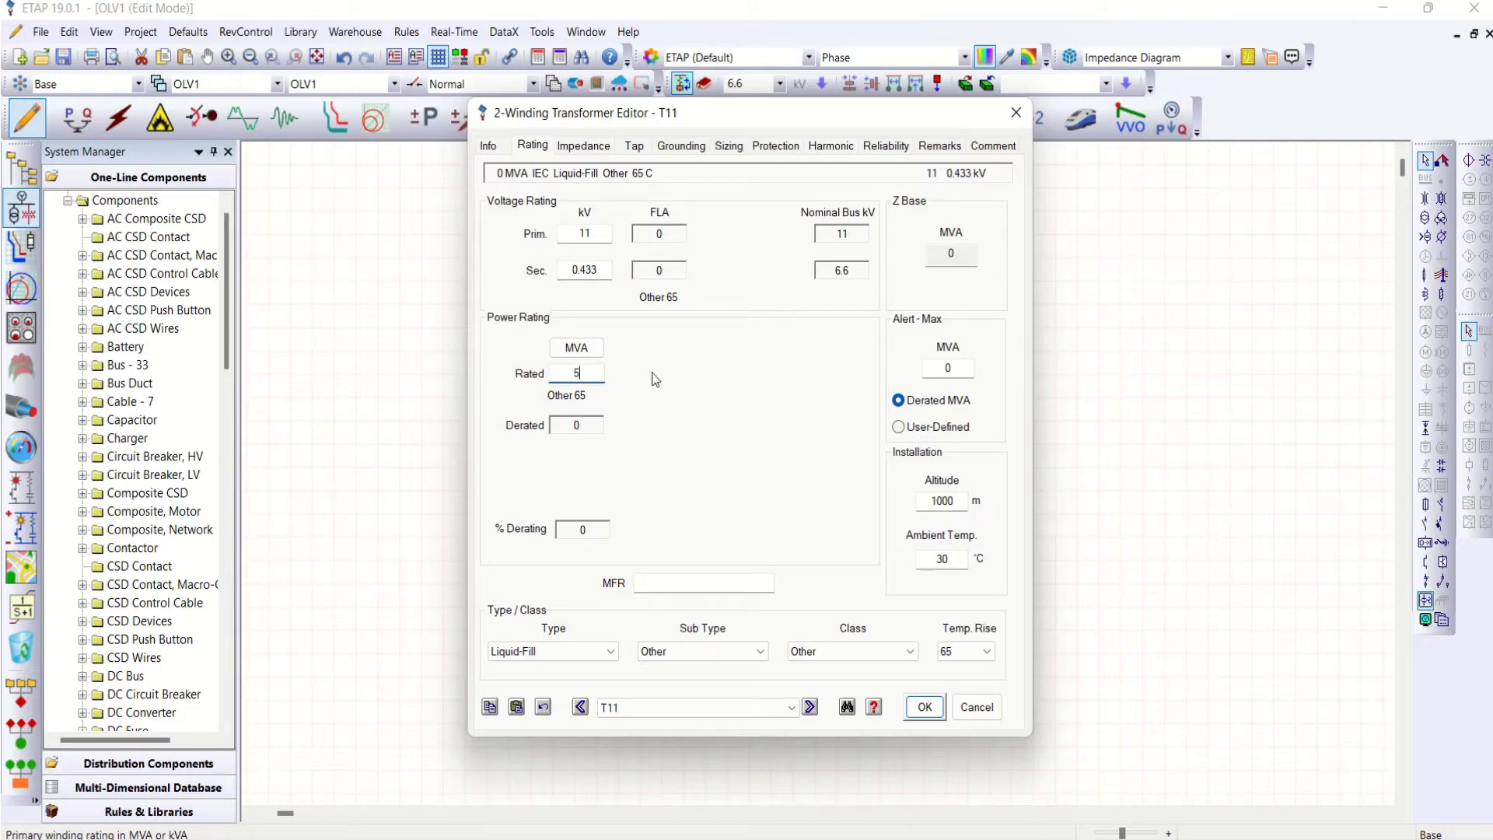
key("Tab")
Apply typical impedance (%Z 7.15, X/R 8.5) to T11 and show its grounding symbols.
left_click(583, 145)
left_click(608, 339)
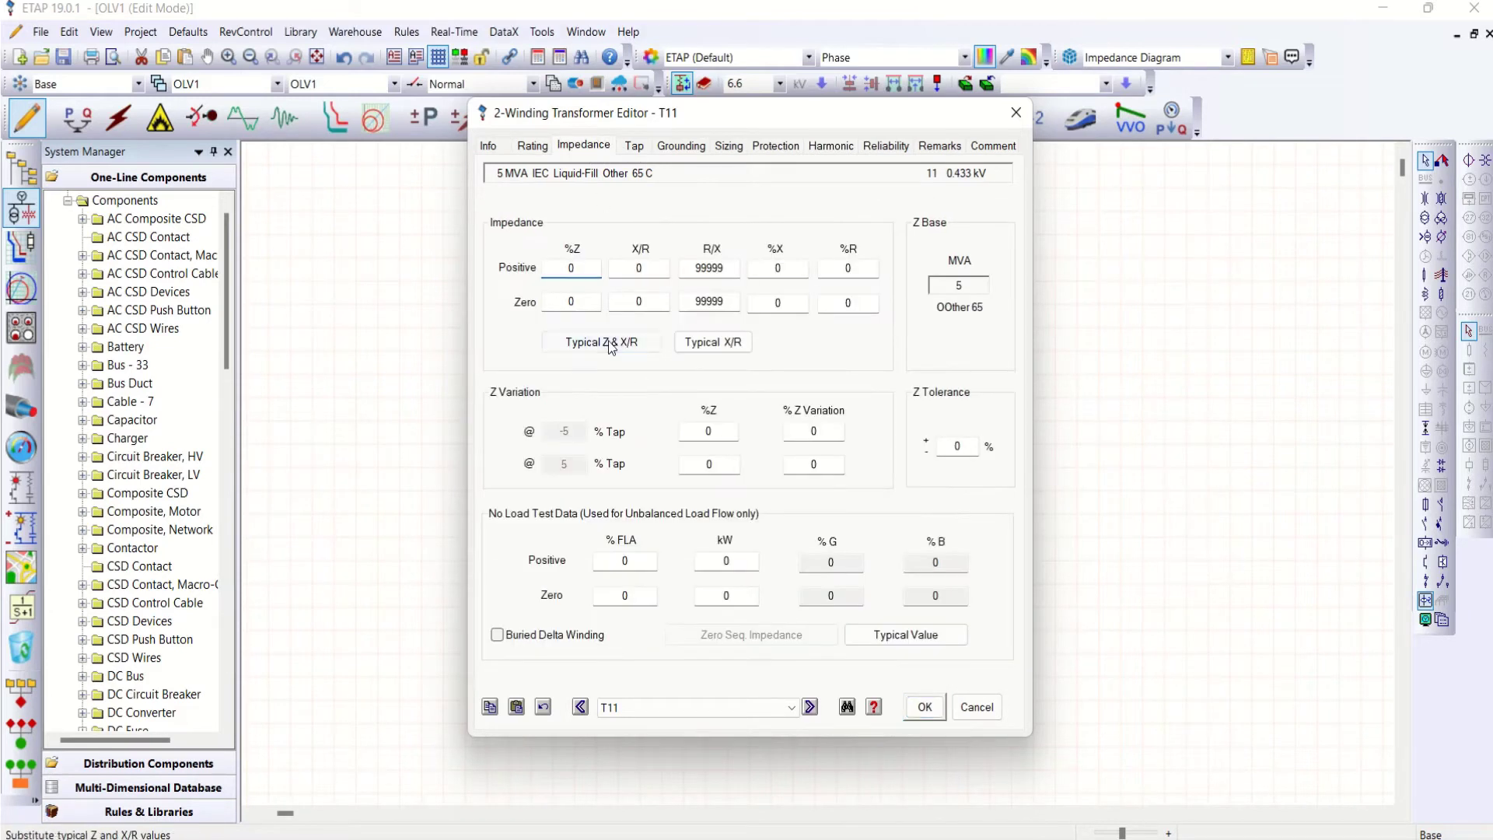
left_click(708, 343)
left_click(681, 148)
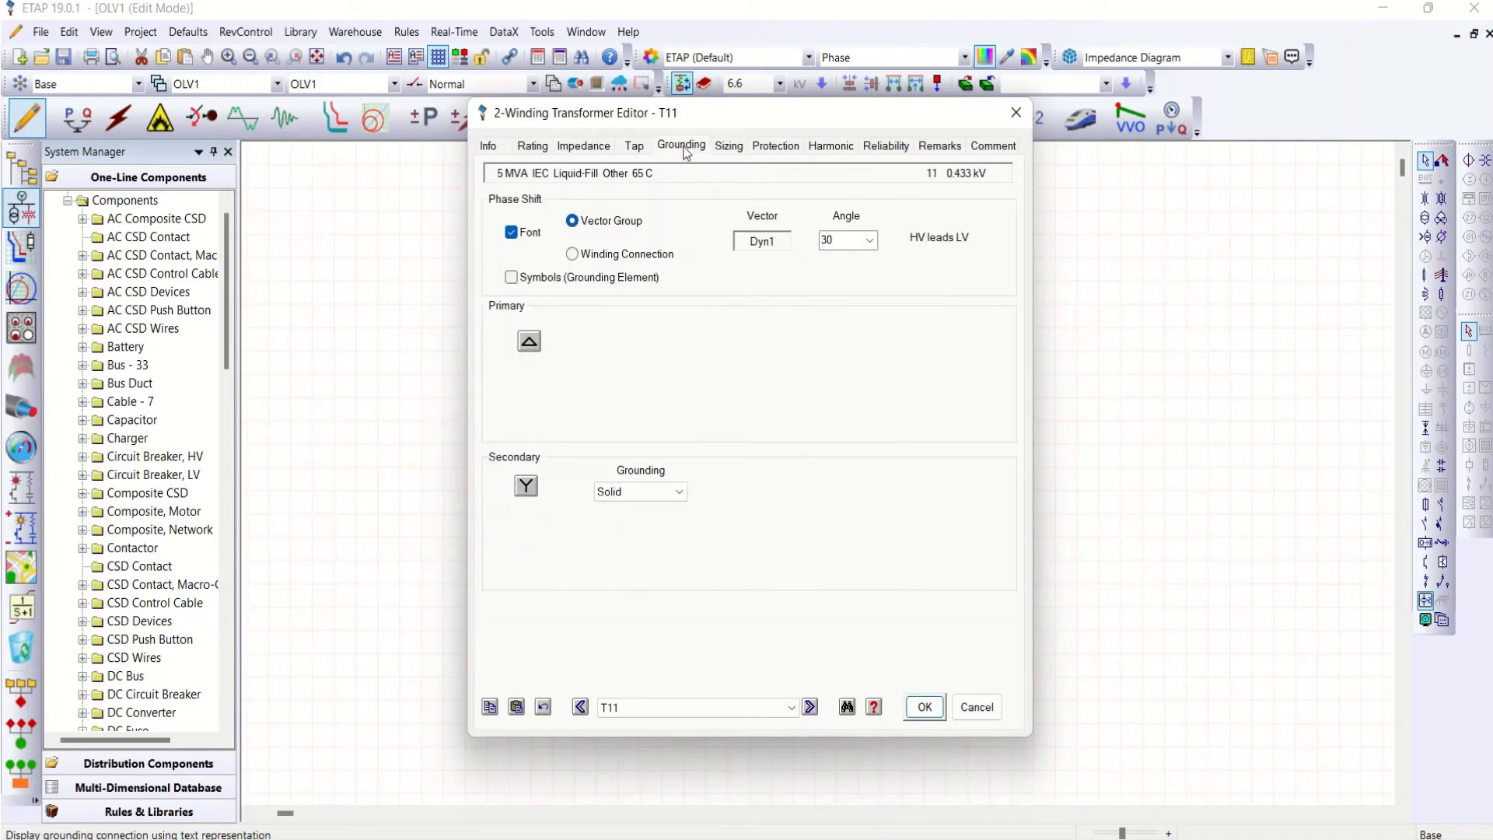
left_click(511, 277)
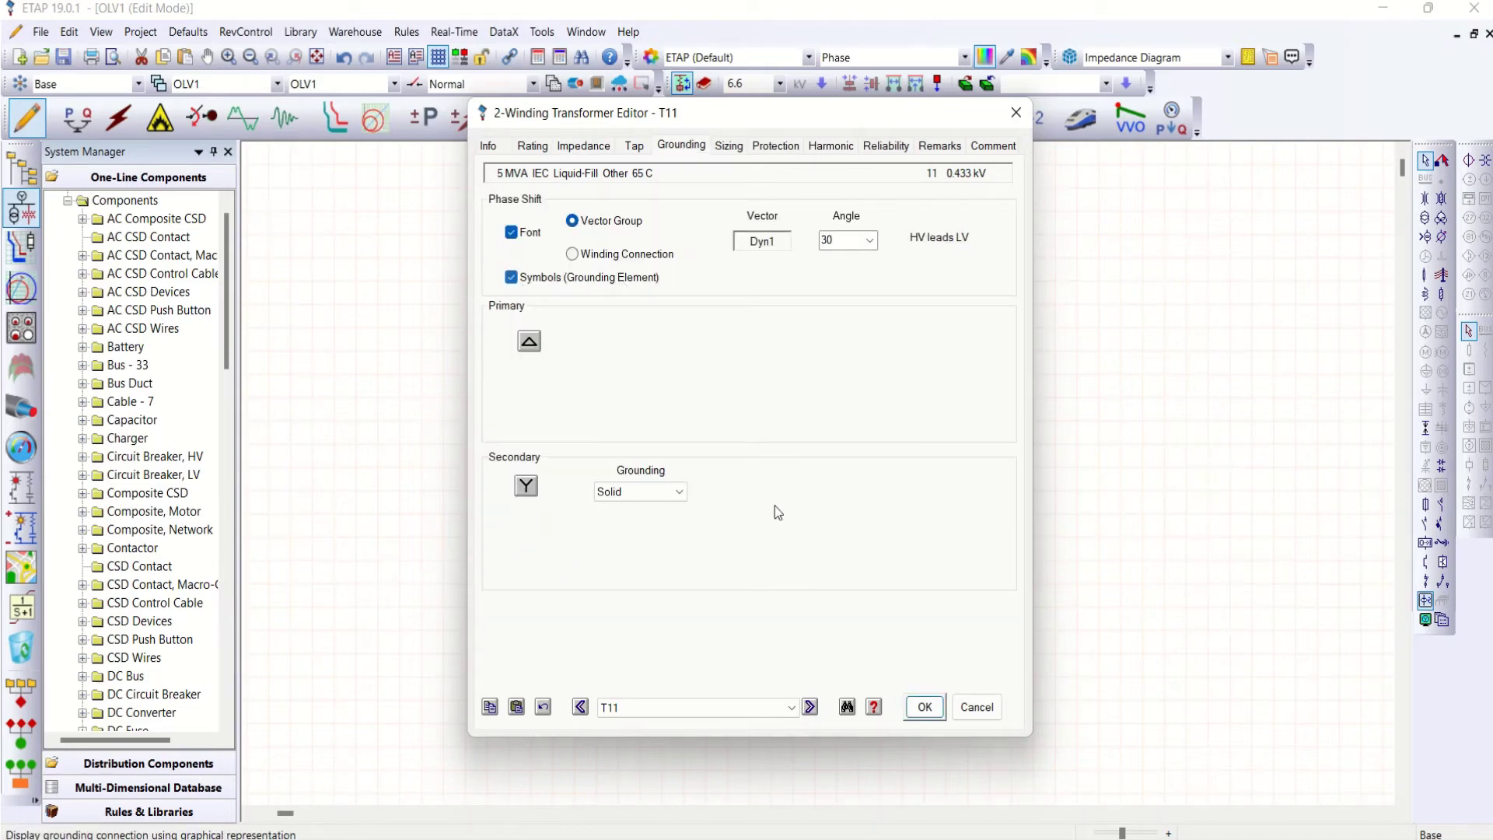
left_click(924, 707)
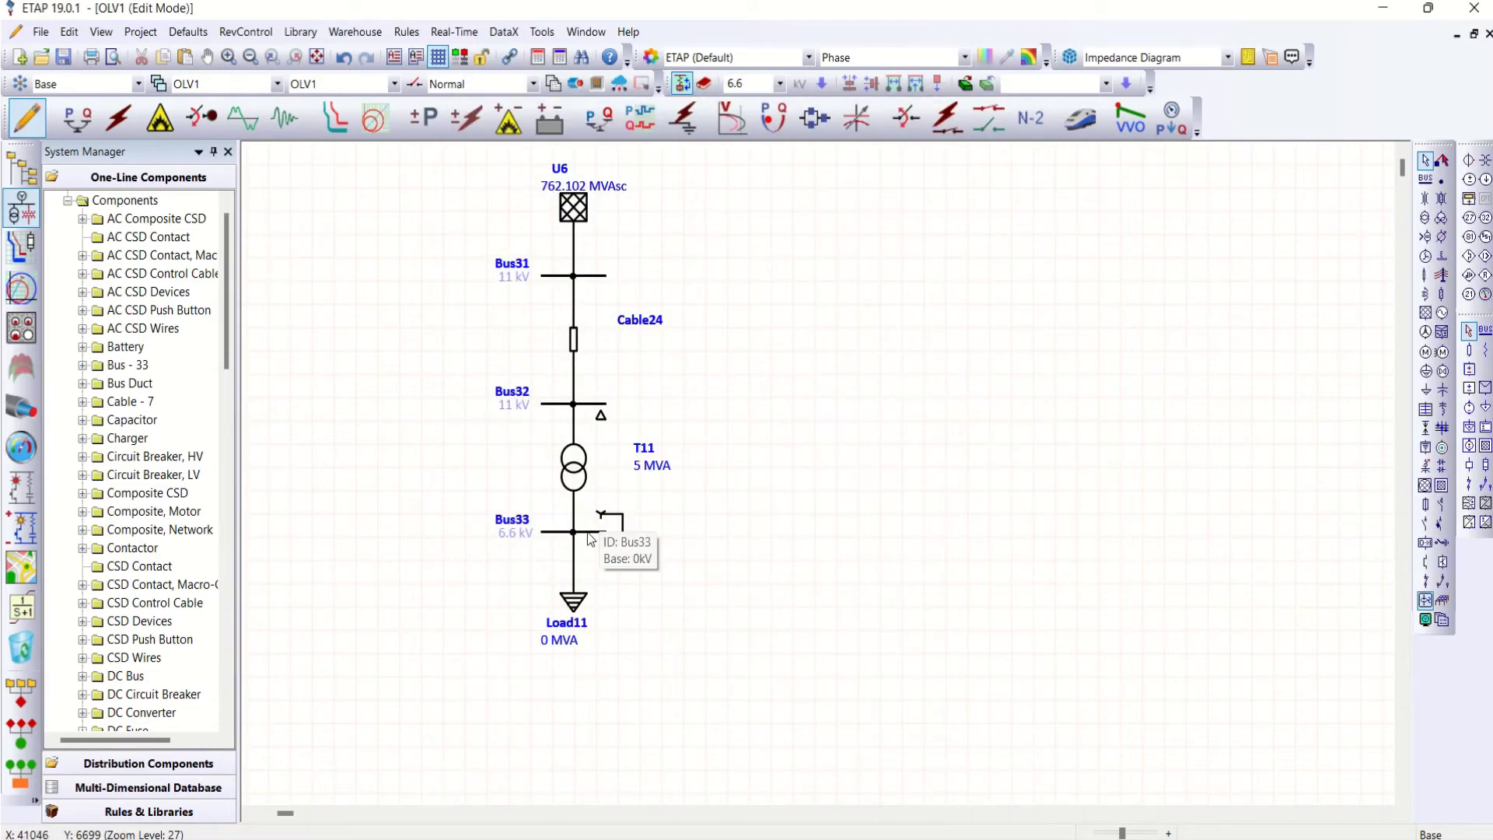
Change Bus33's nominal voltage from 6.6 kV to 0.415 kV.
double_click(586, 532)
left_click_drag(611, 248, 570, 251)
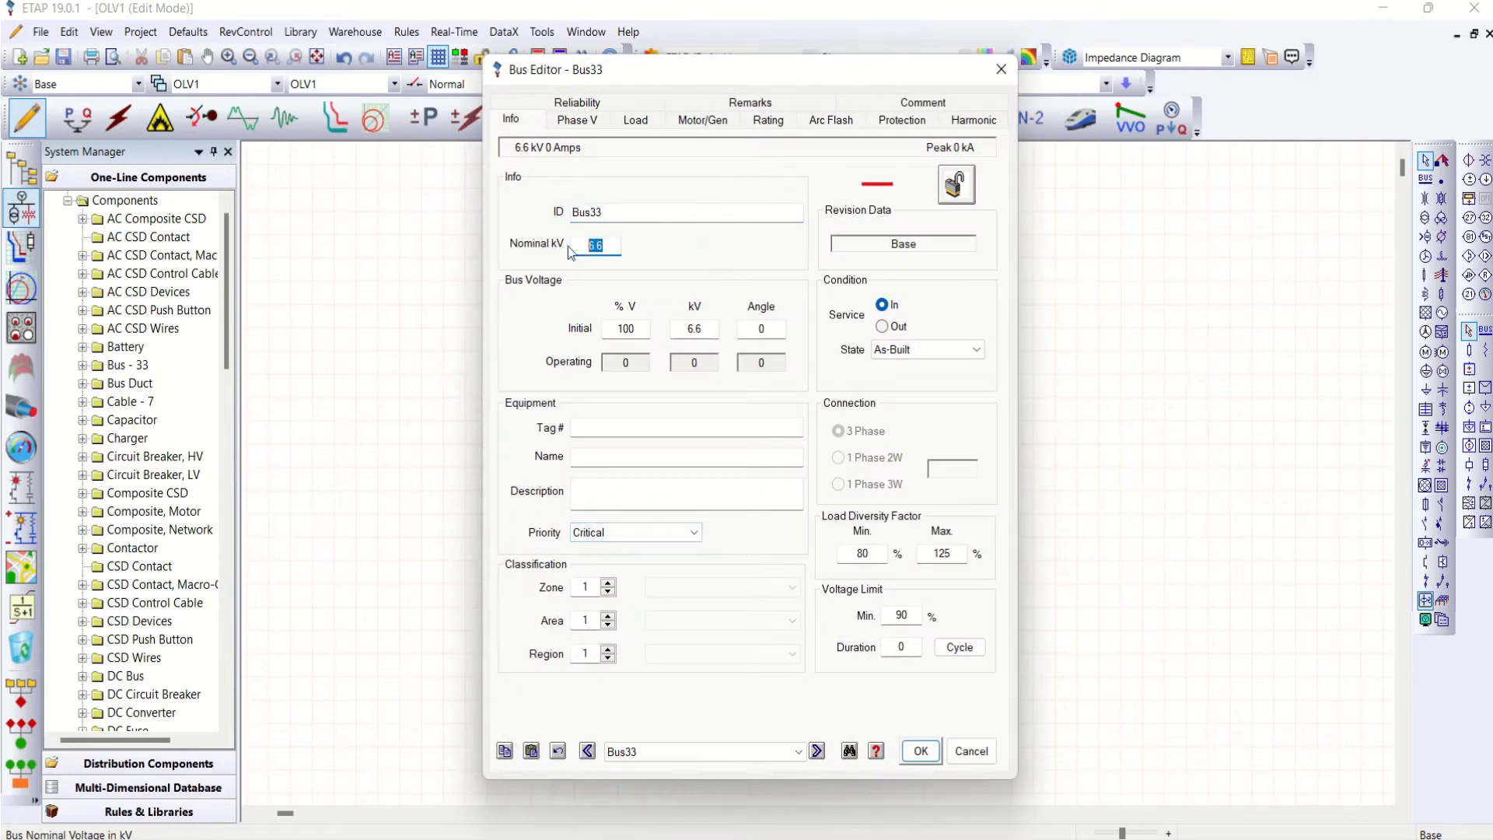
type("0415")
key("BackSpace")
key("BackSpace")
key("BackSpace")
type(".415")
key("Tab")
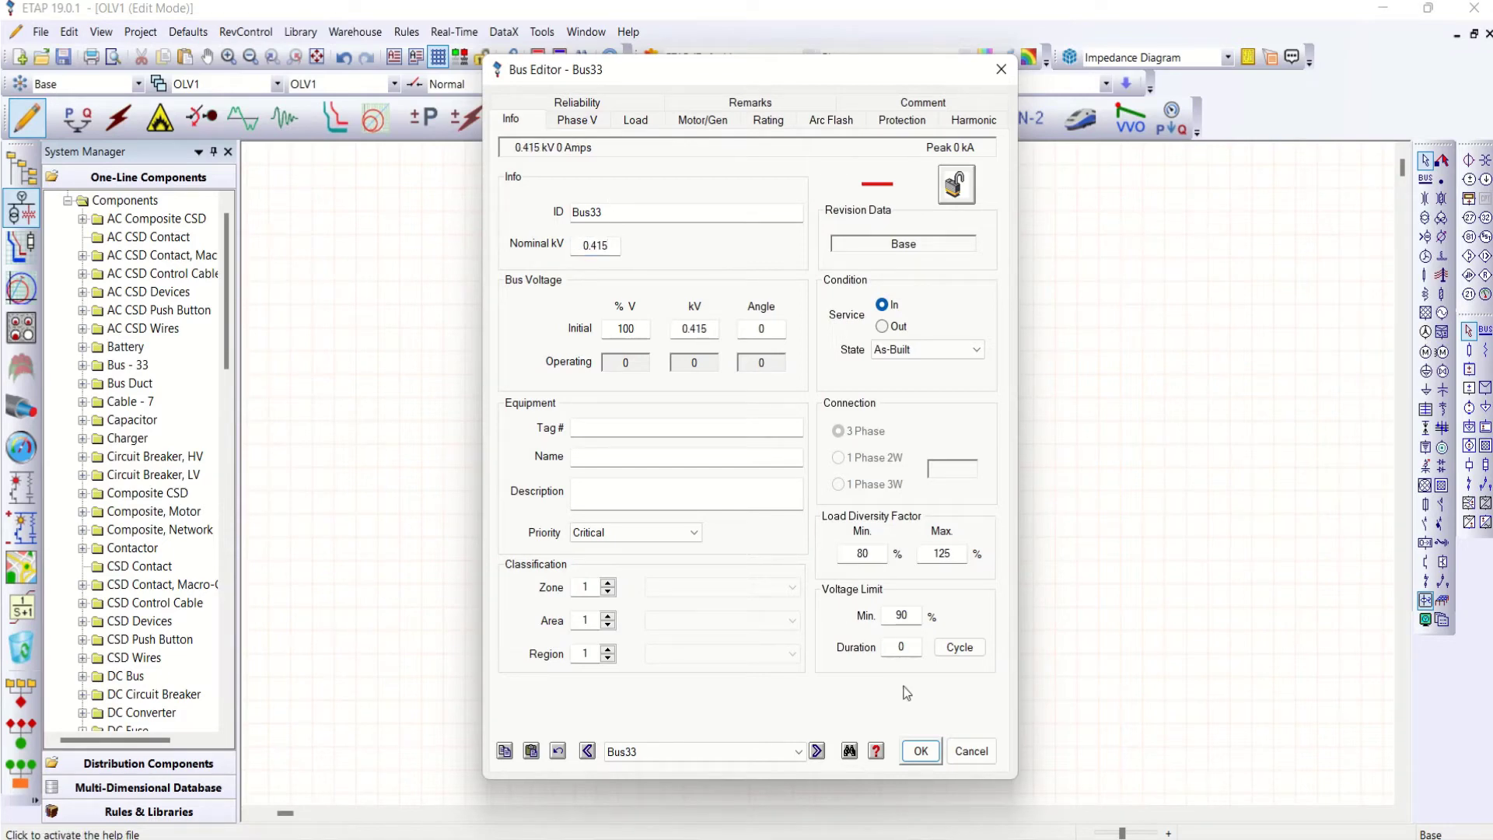
left_click(921, 750)
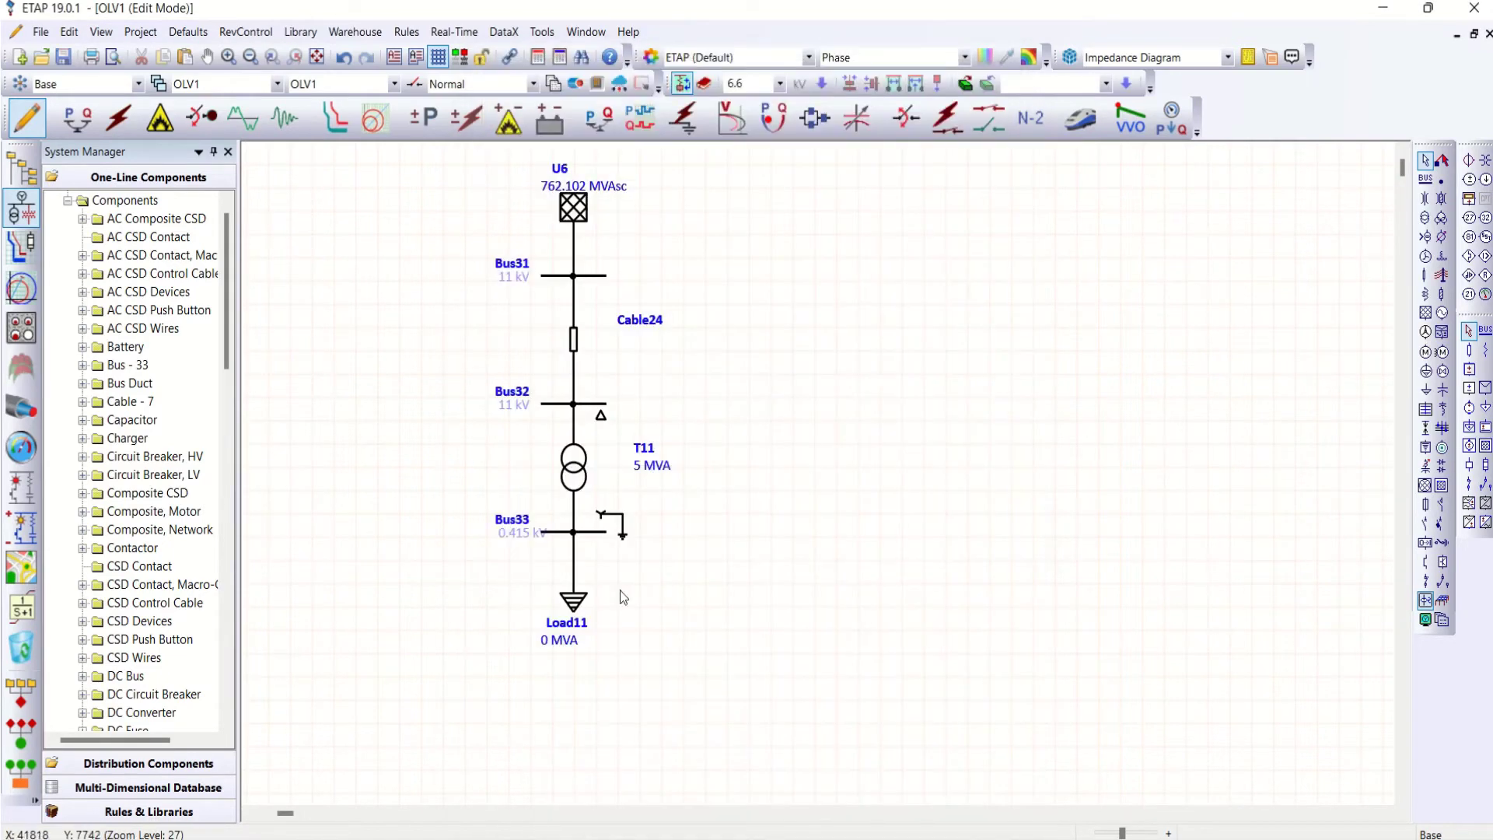
left_click(531, 532)
Move Bus33's label beside the bus and rate Load11 at 0.415 kV, 4.8 MVA, 90% PF.
left_click_drag(531, 532, 534, 539)
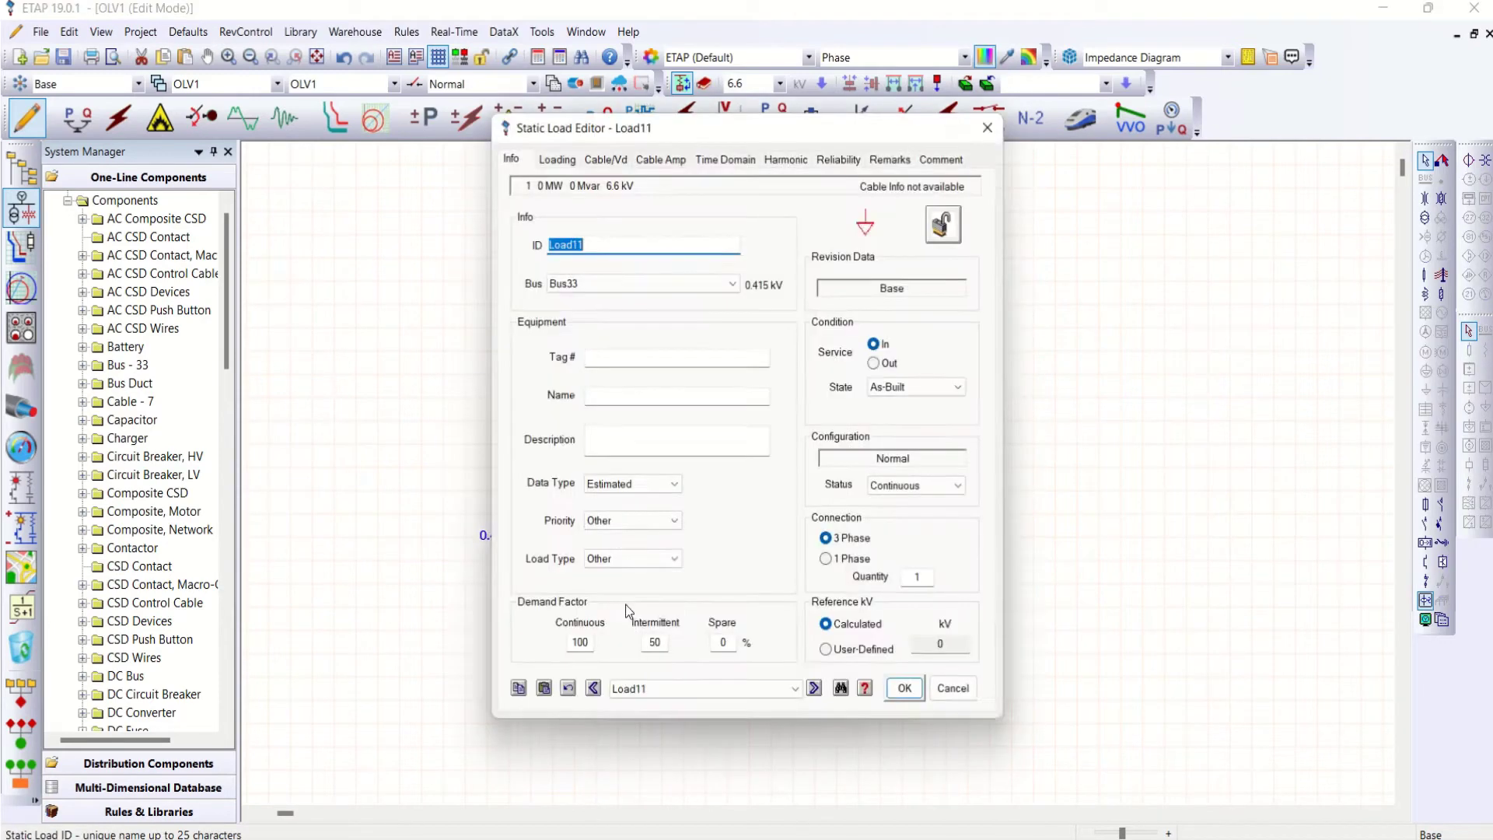
left_click(556, 160)
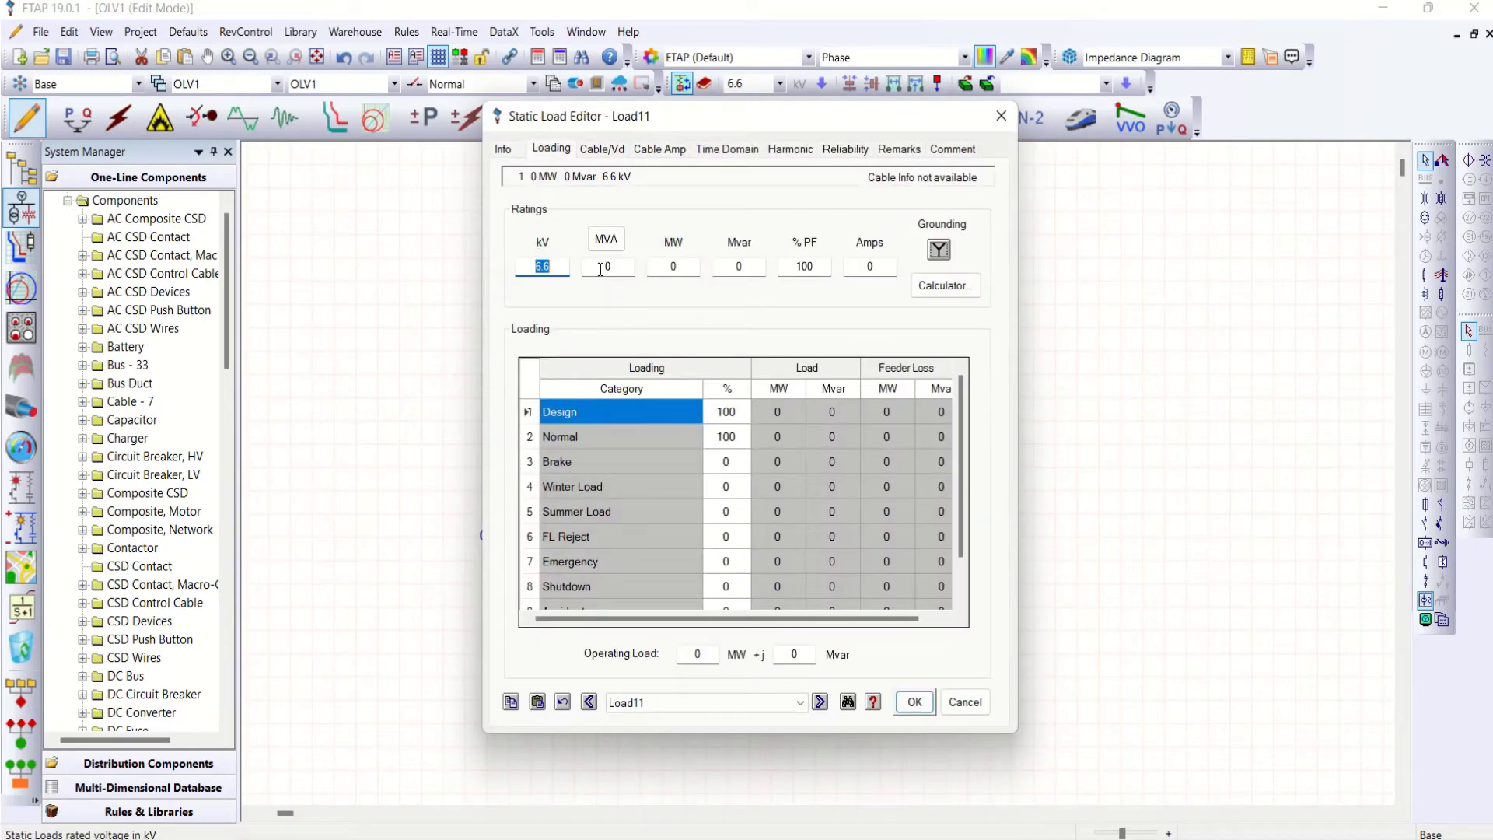
type("0.415")
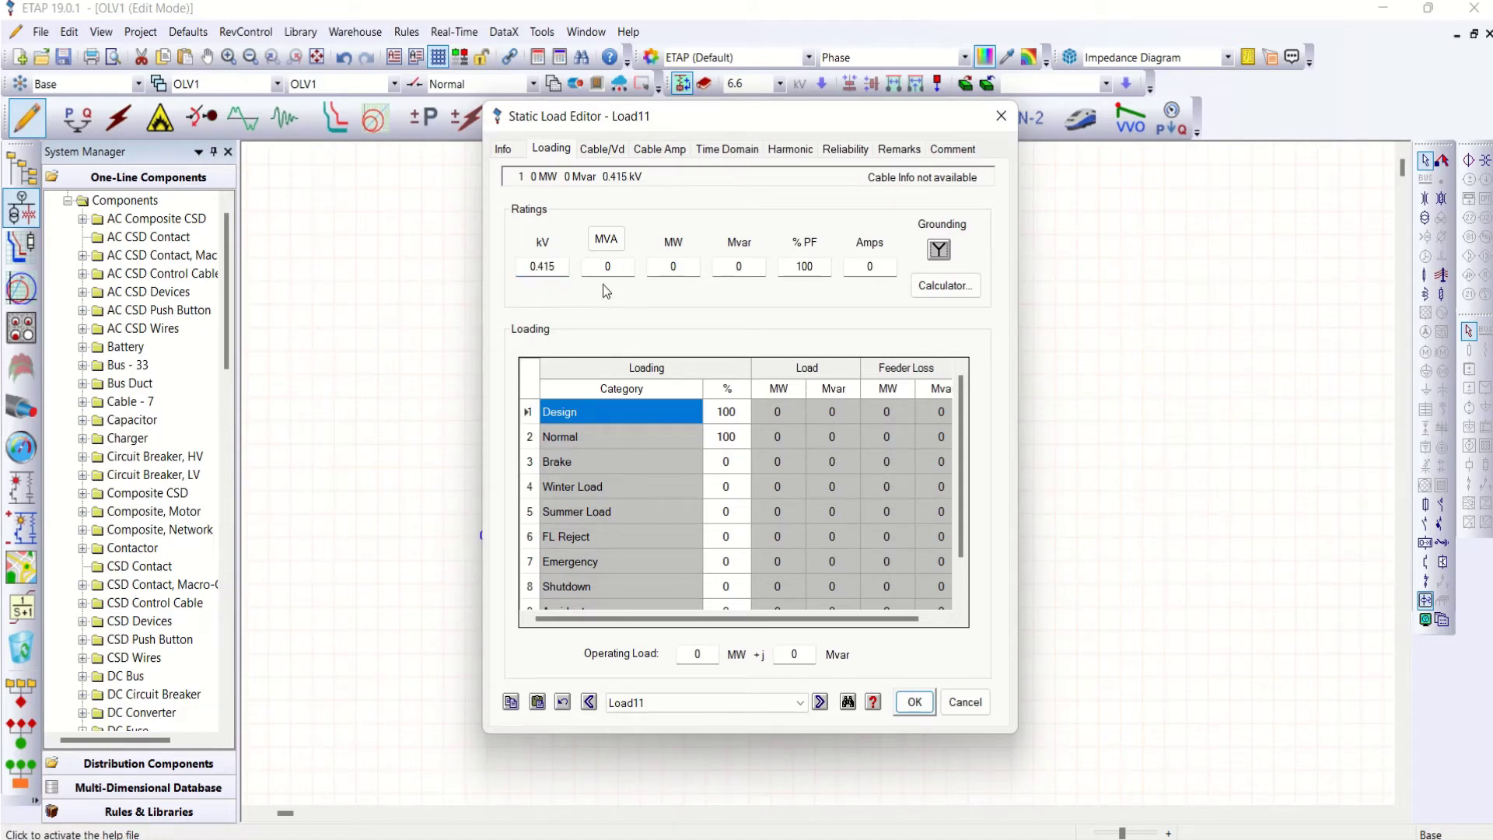
left_click(595, 265)
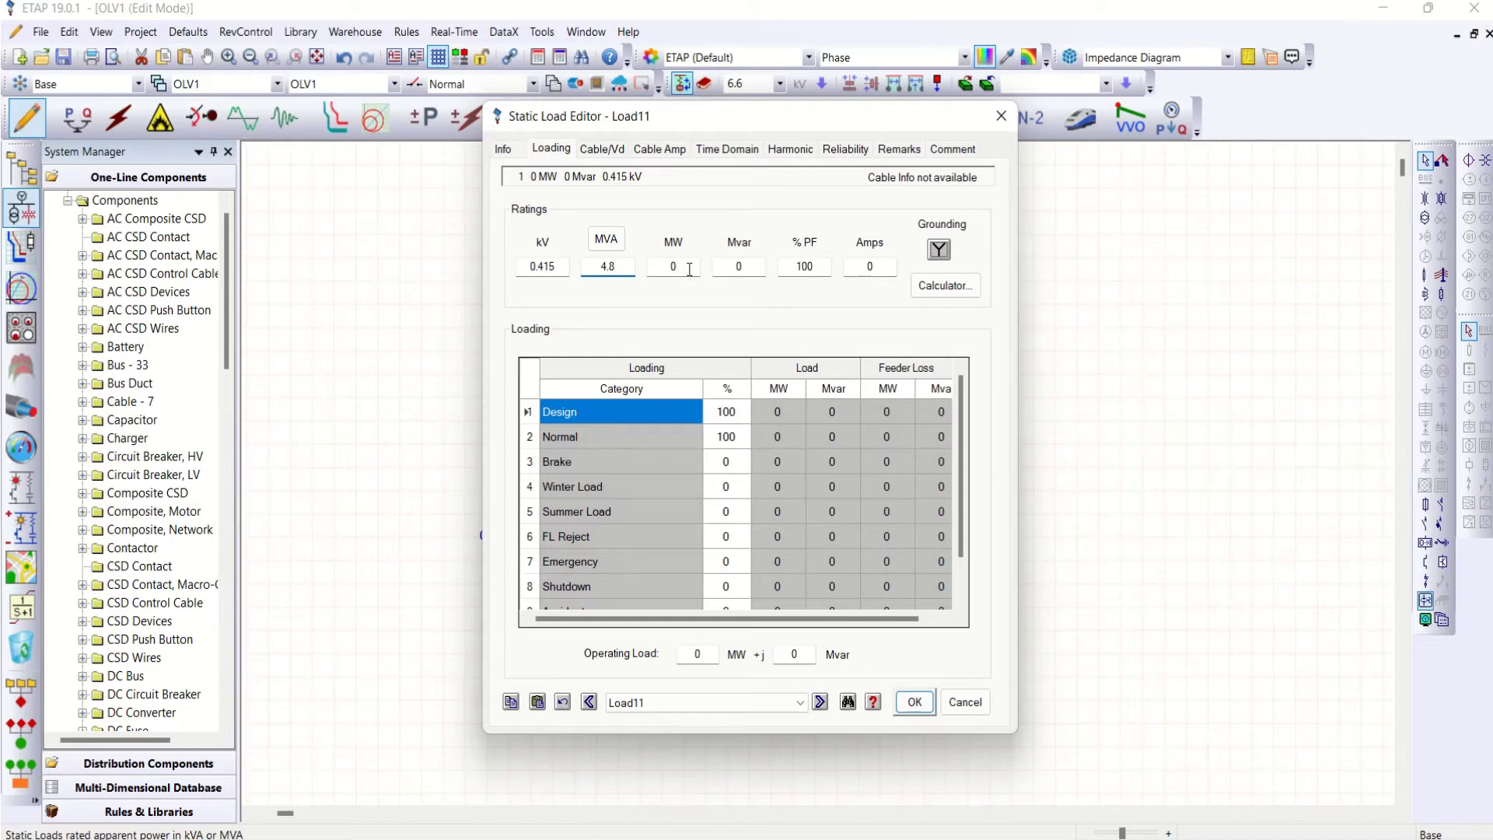
left_click(762, 269)
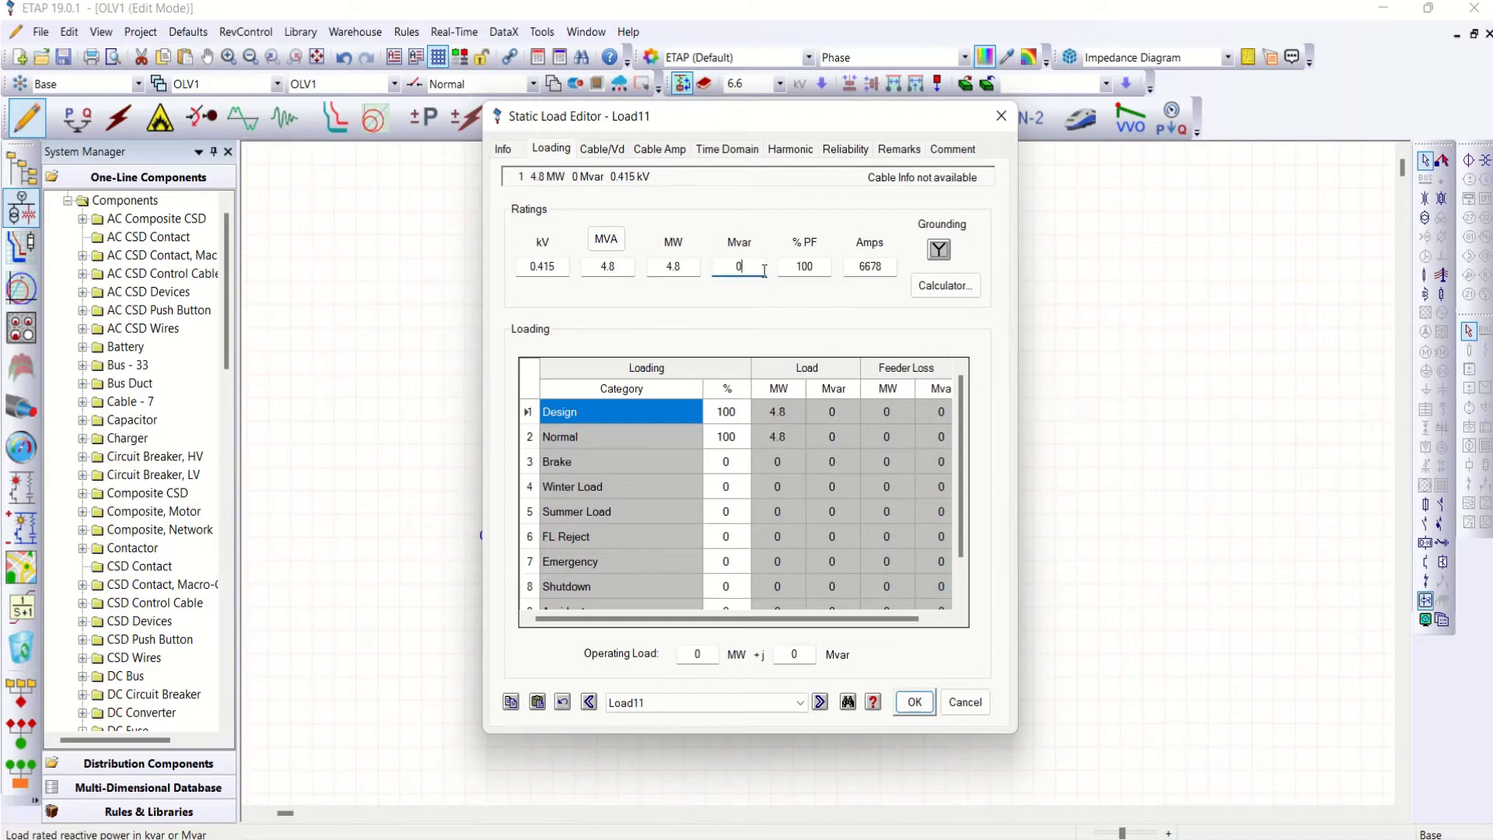
key("Tab")
type("9")
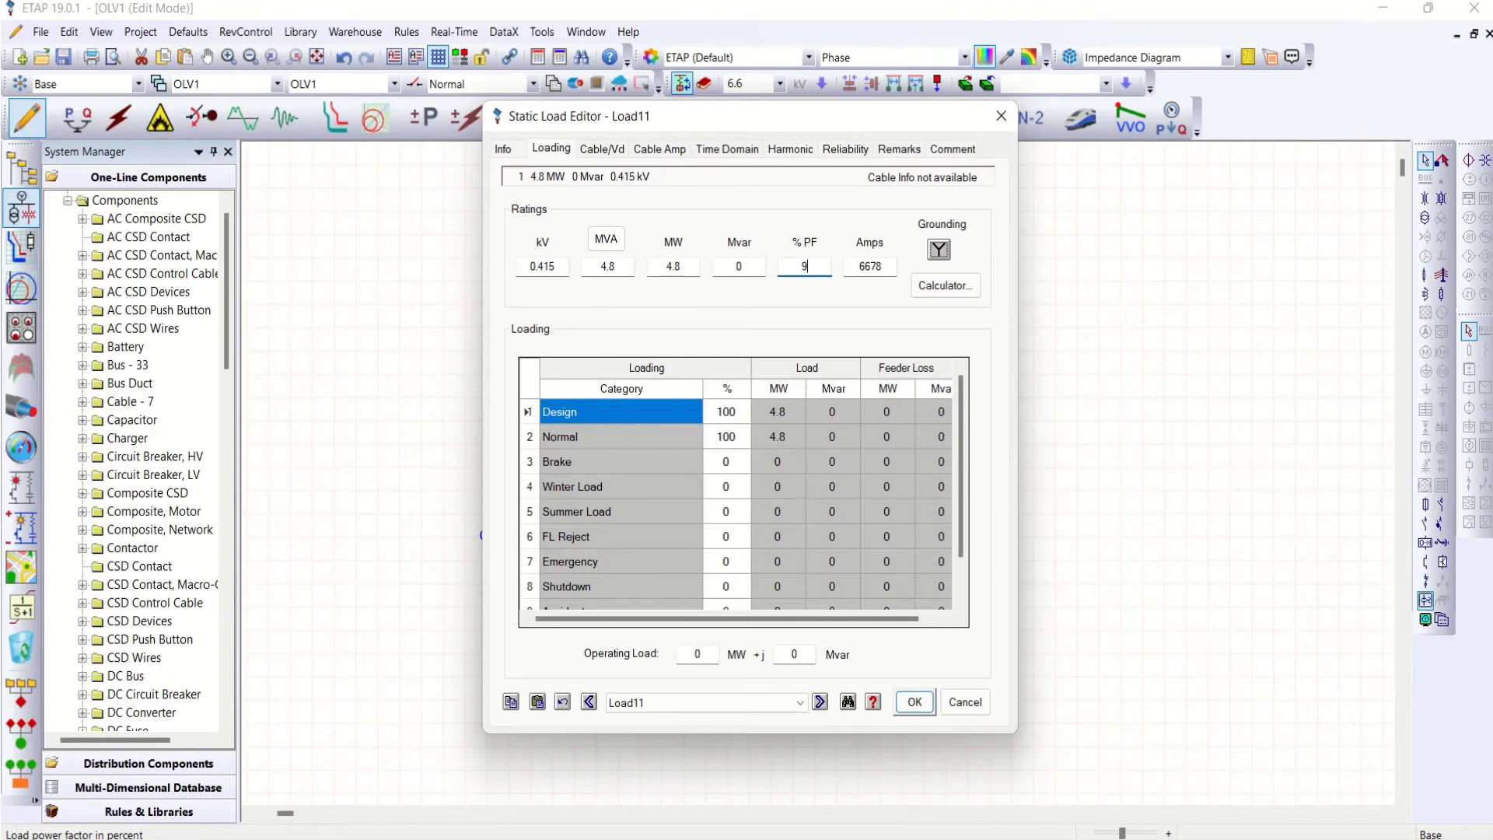
type("0")
key("Tab")
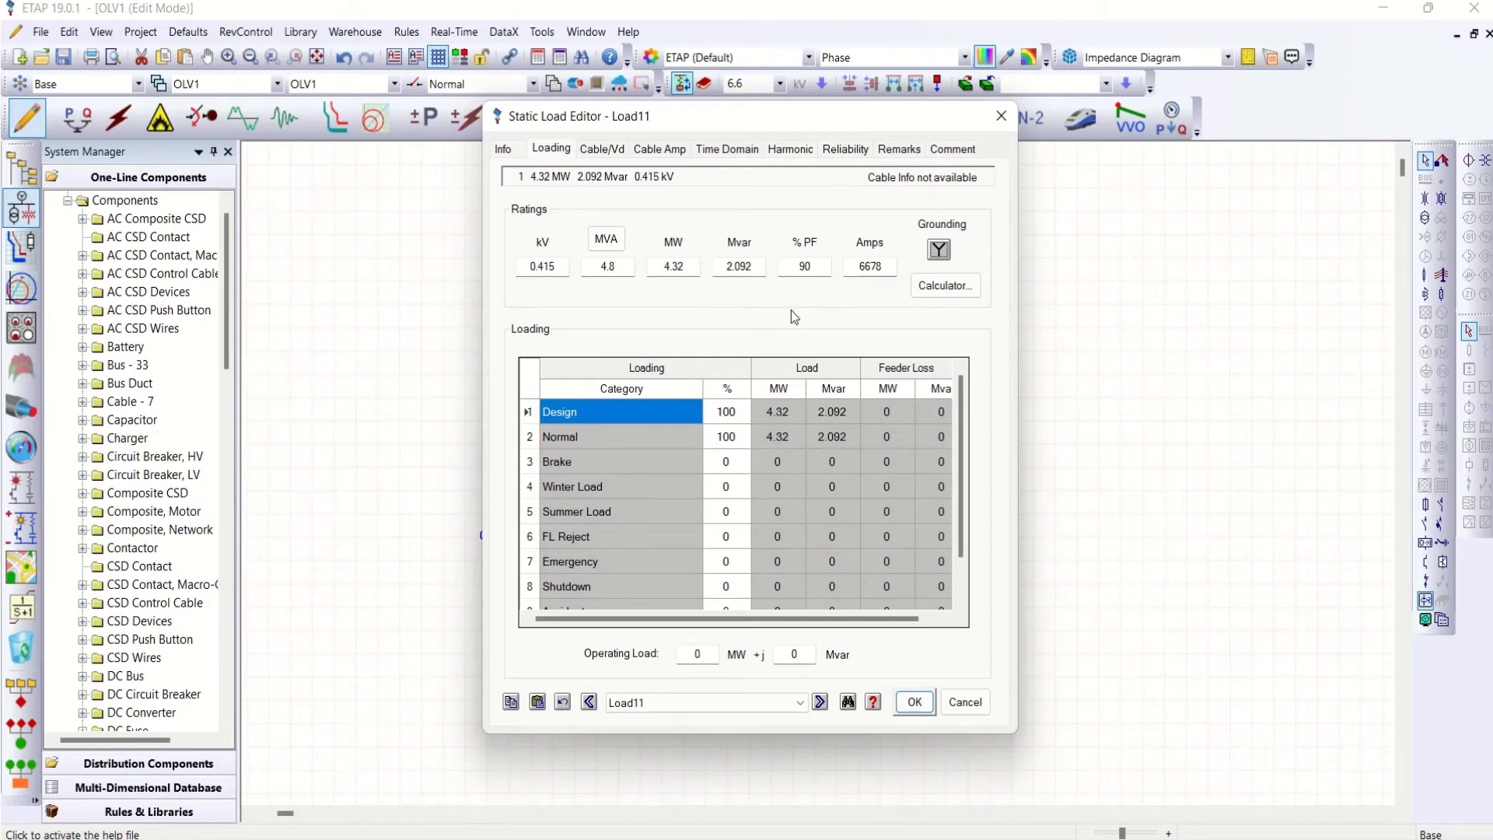
left_click(918, 700)
Run the load flow and review T11's impedance and ratings, which show 100.2% loading.
left_click(77, 118)
left_click(1480, 166)
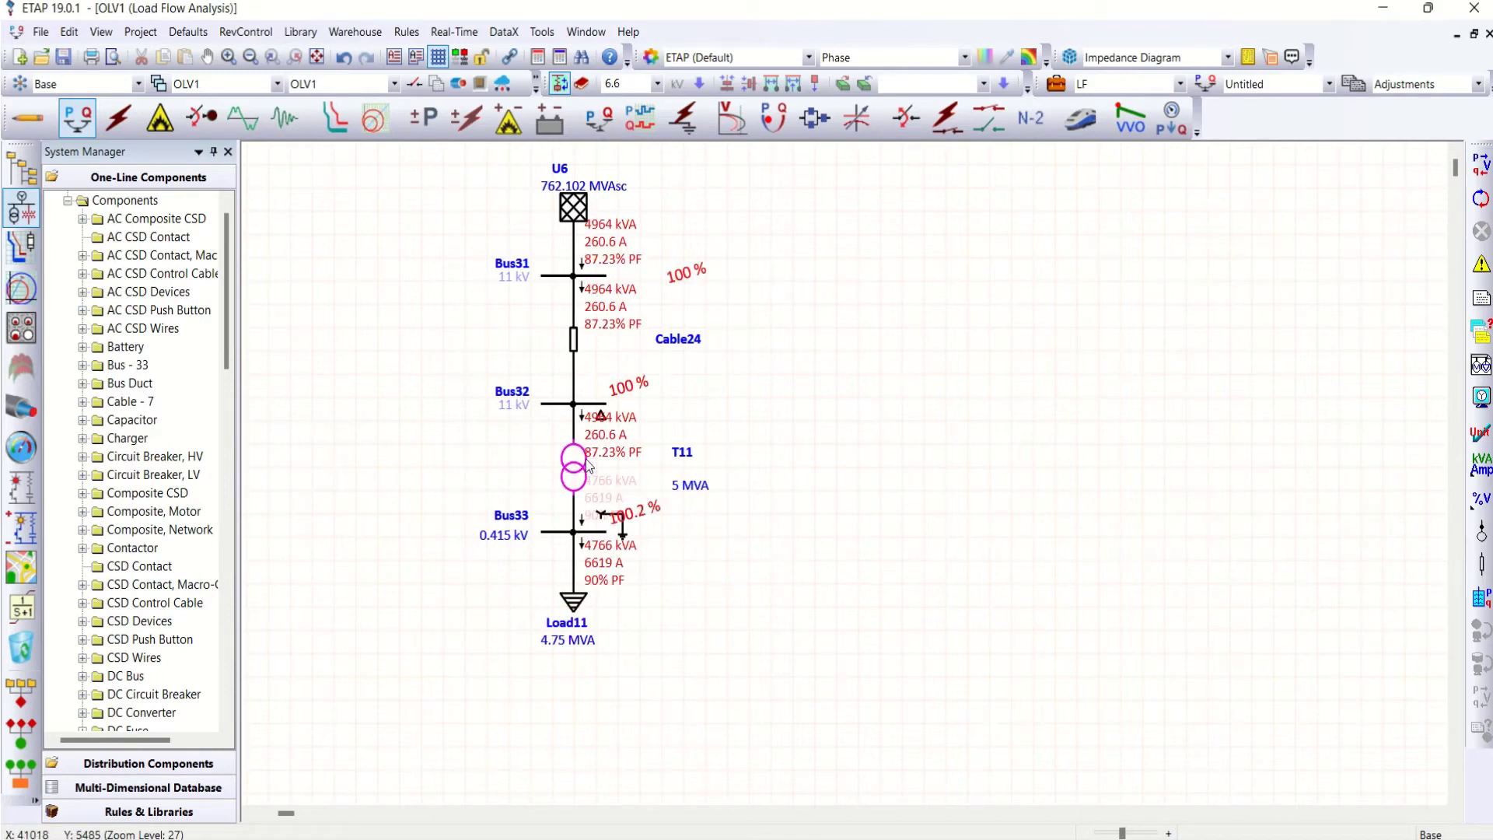
mouse_move(565, 465)
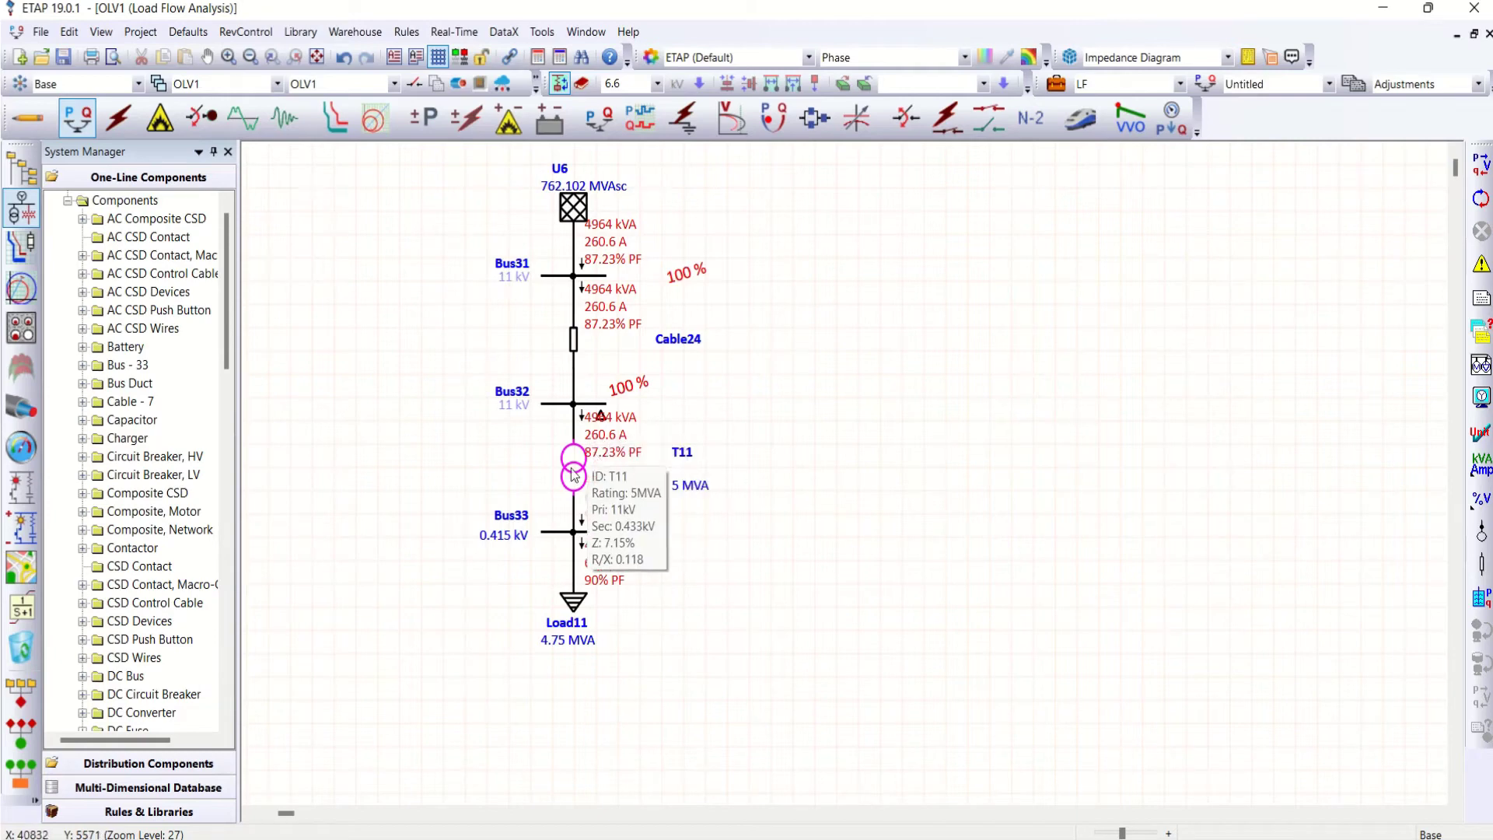
double_click(573, 476)
left_click(590, 148)
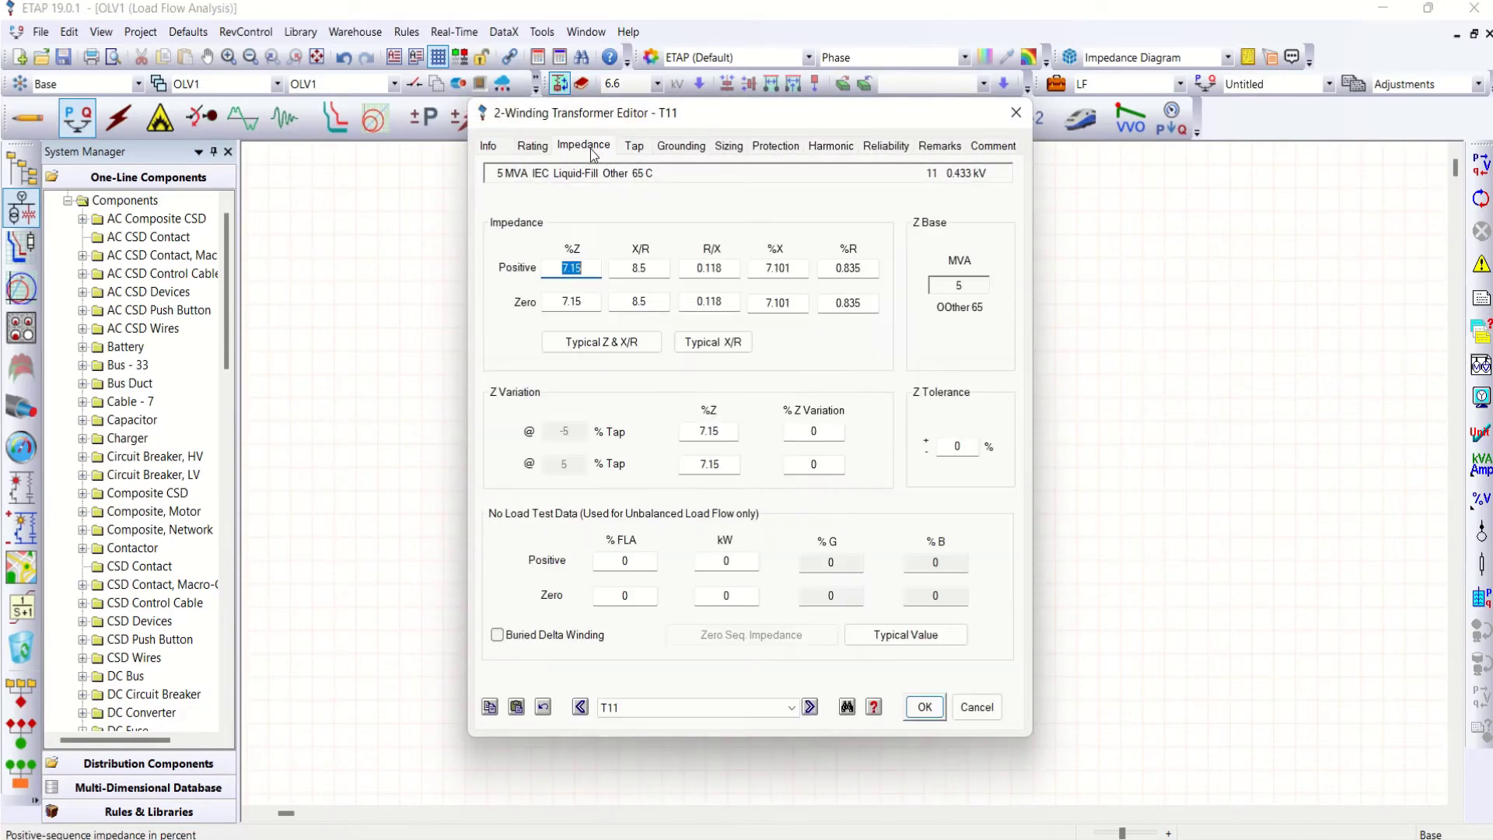
left_click(532, 147)
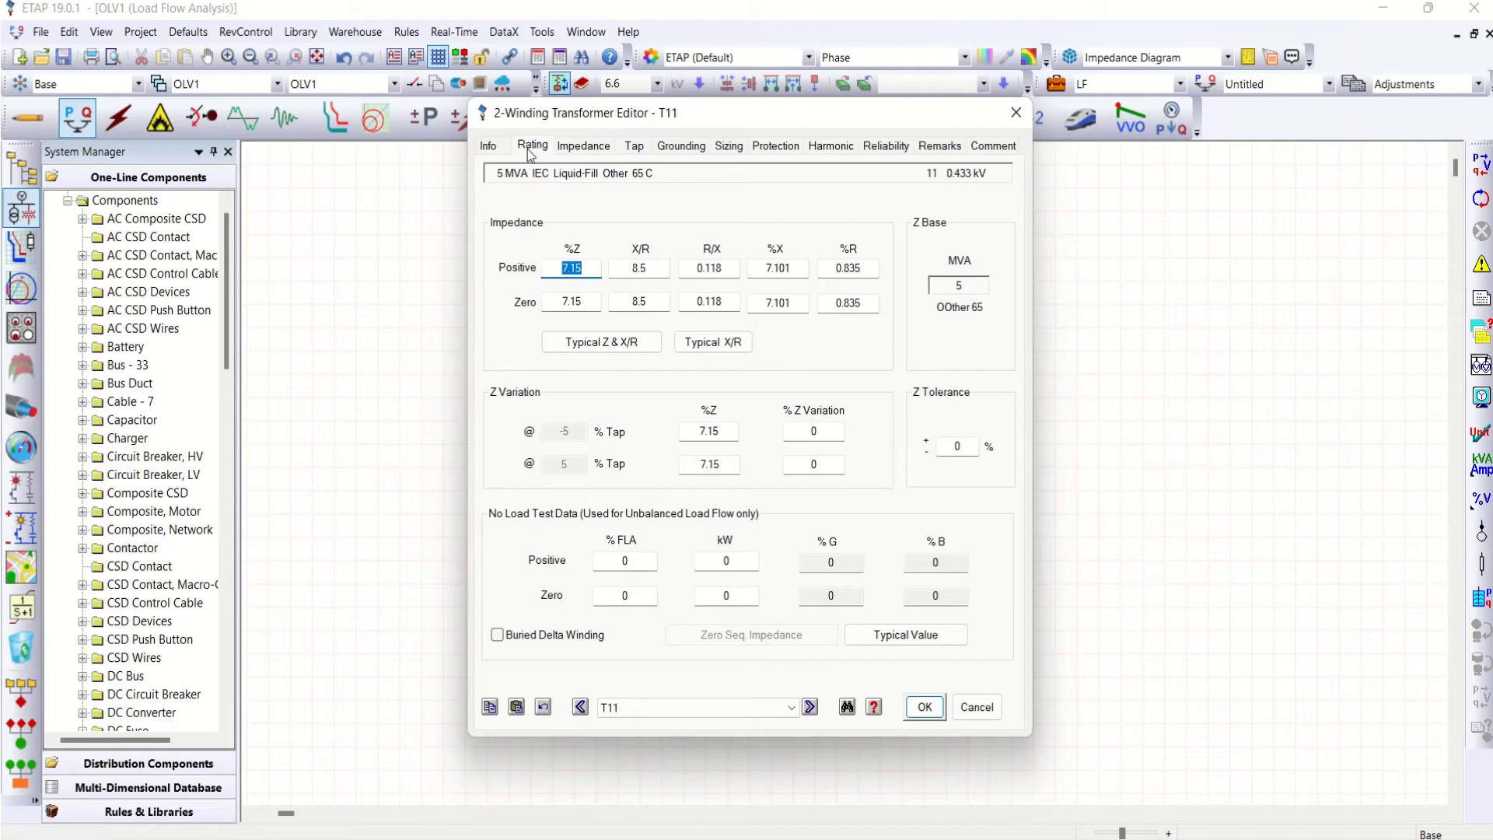
left_click(1014, 114)
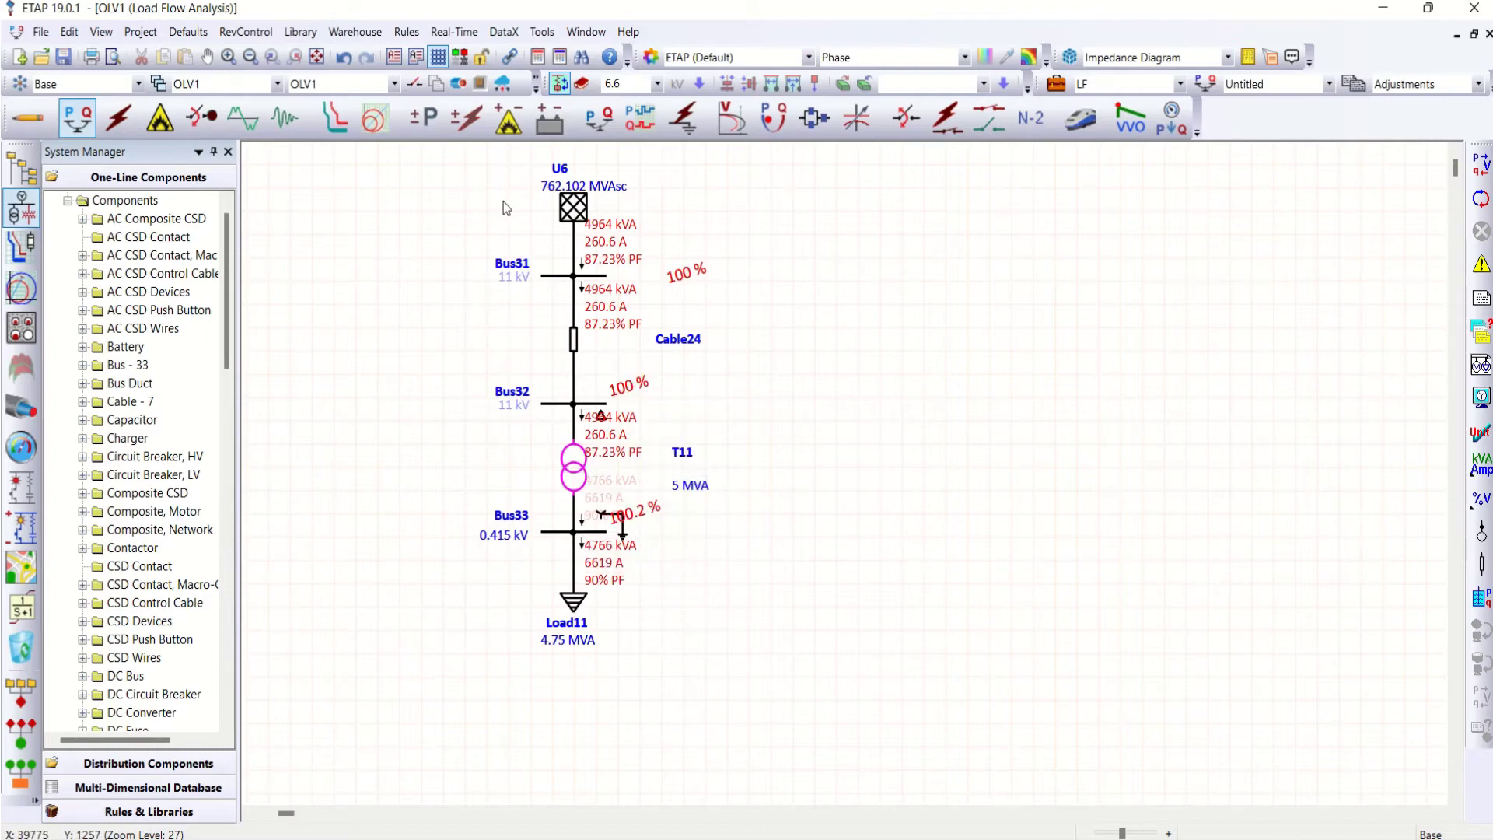
In the harmonic study case, mark Bus32, Bus33, Cable24 and T11 for plotting and tabulation.
left_click(246, 126)
left_click(1056, 85)
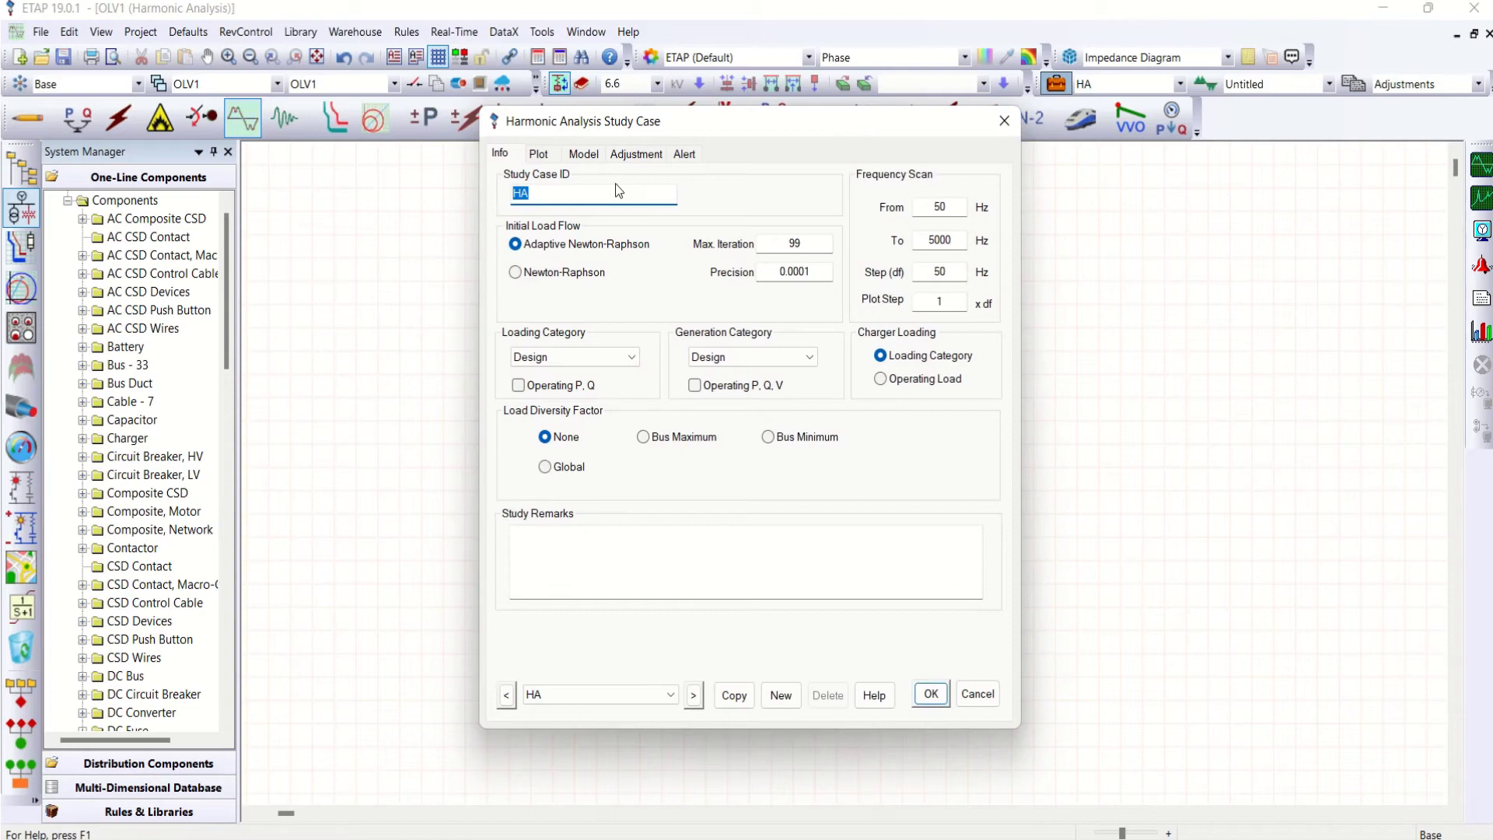
left_click(538, 153)
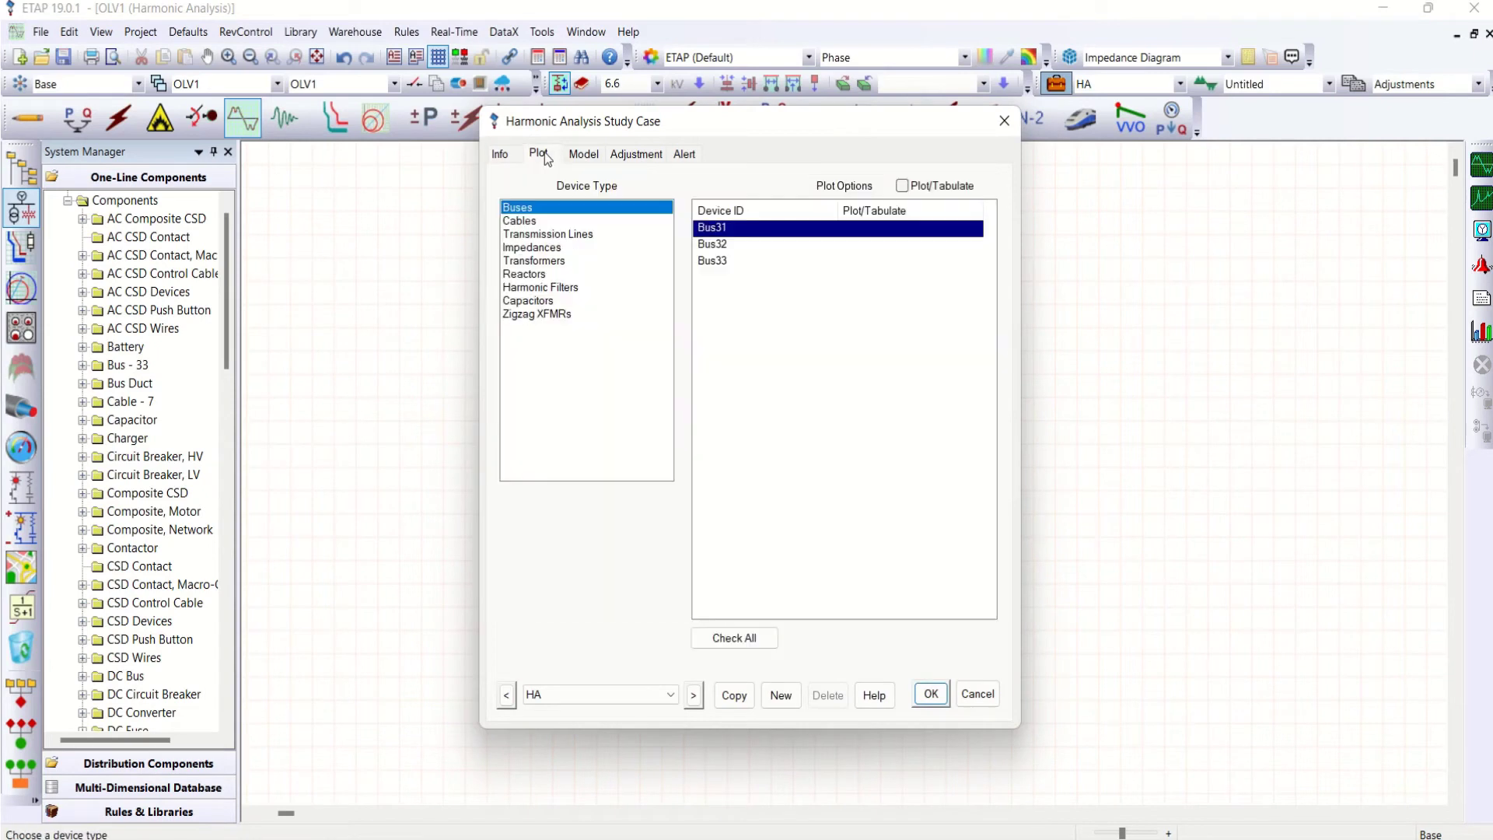
left_click(836, 233)
left_click(841, 244)
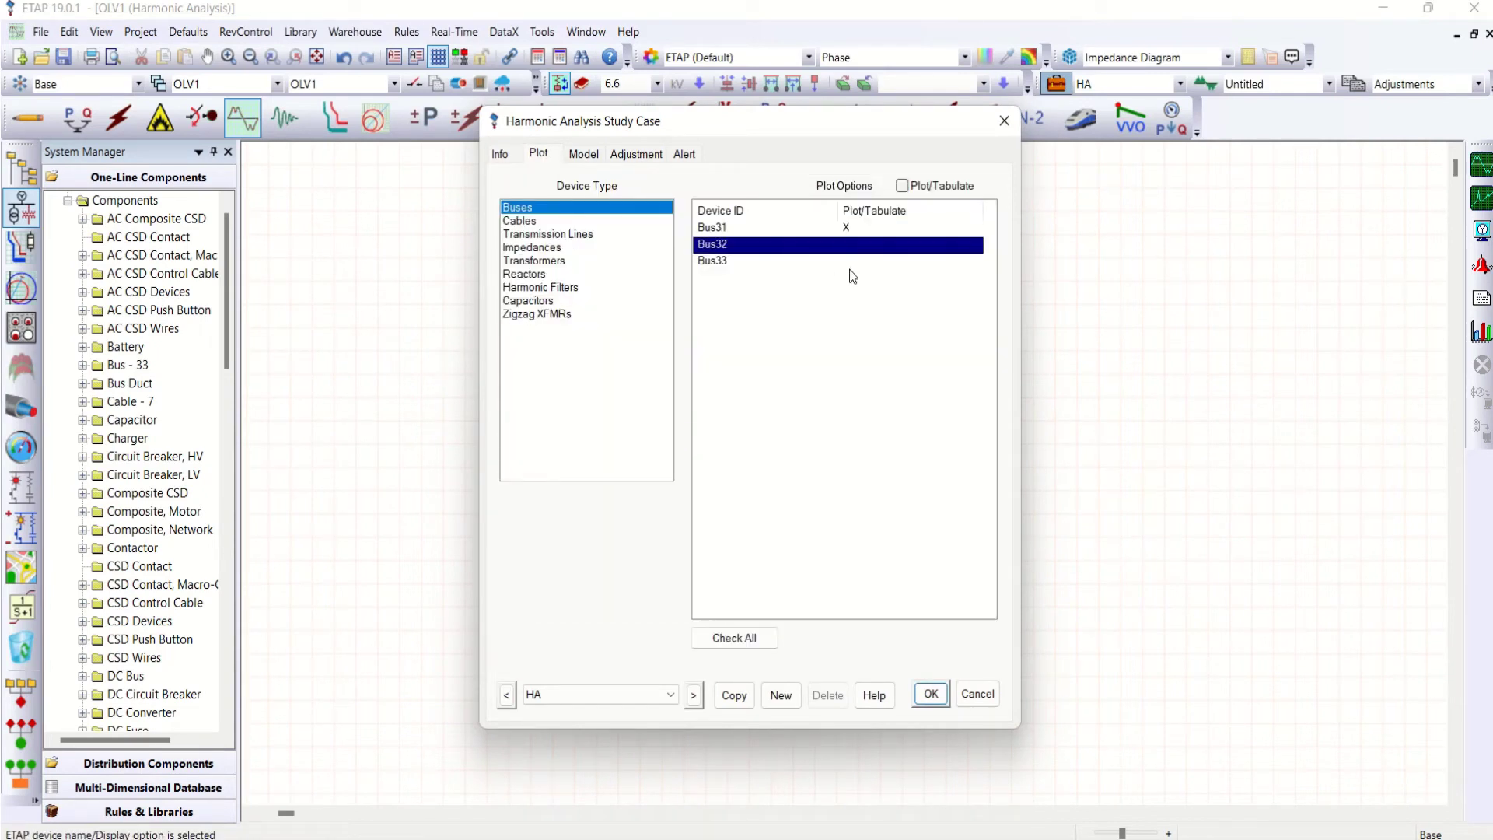
left_click(849, 261)
left_click(761, 246)
left_click(519, 221)
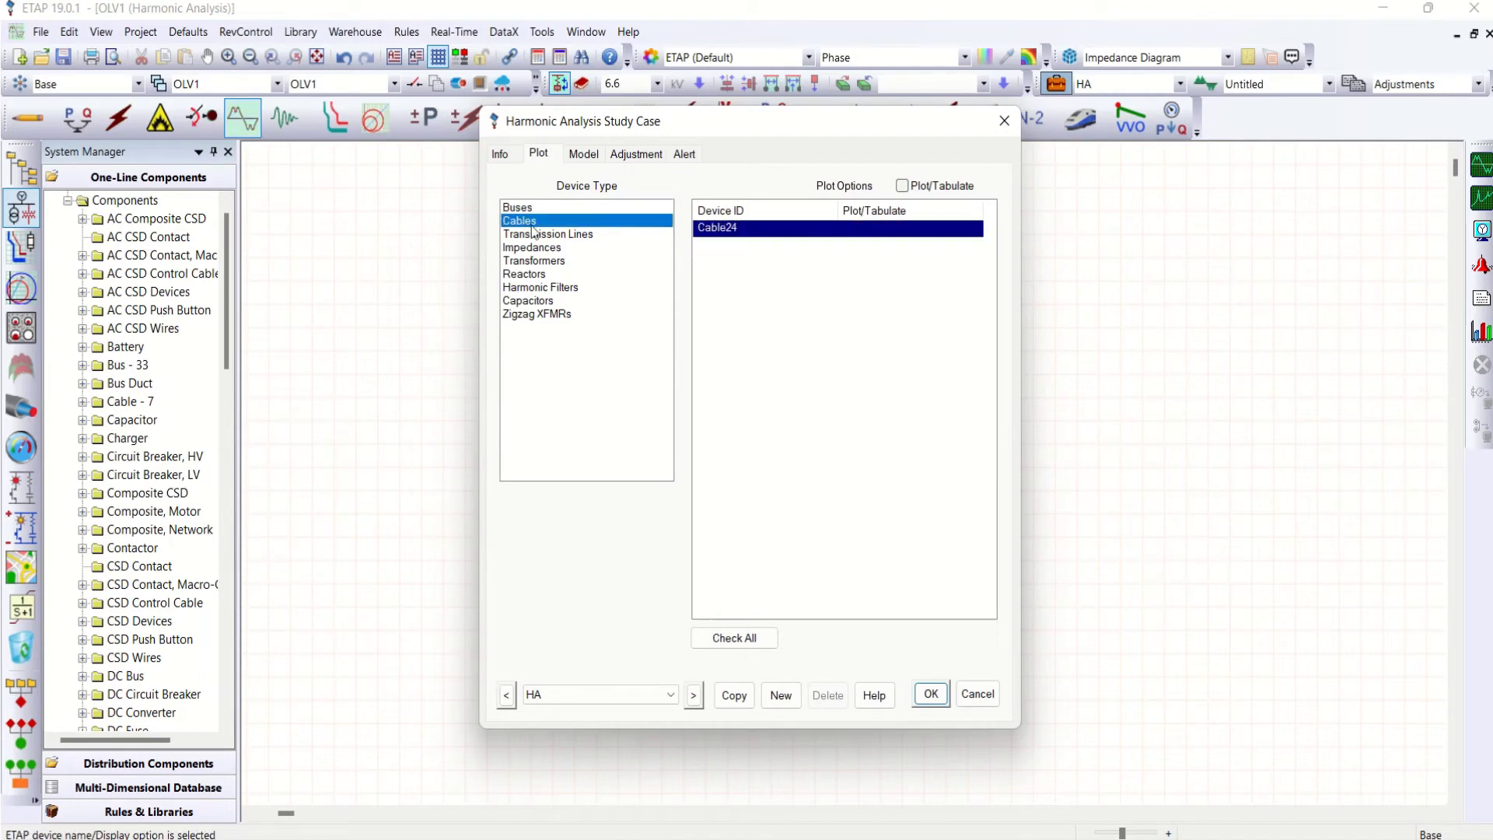
left_click(854, 233)
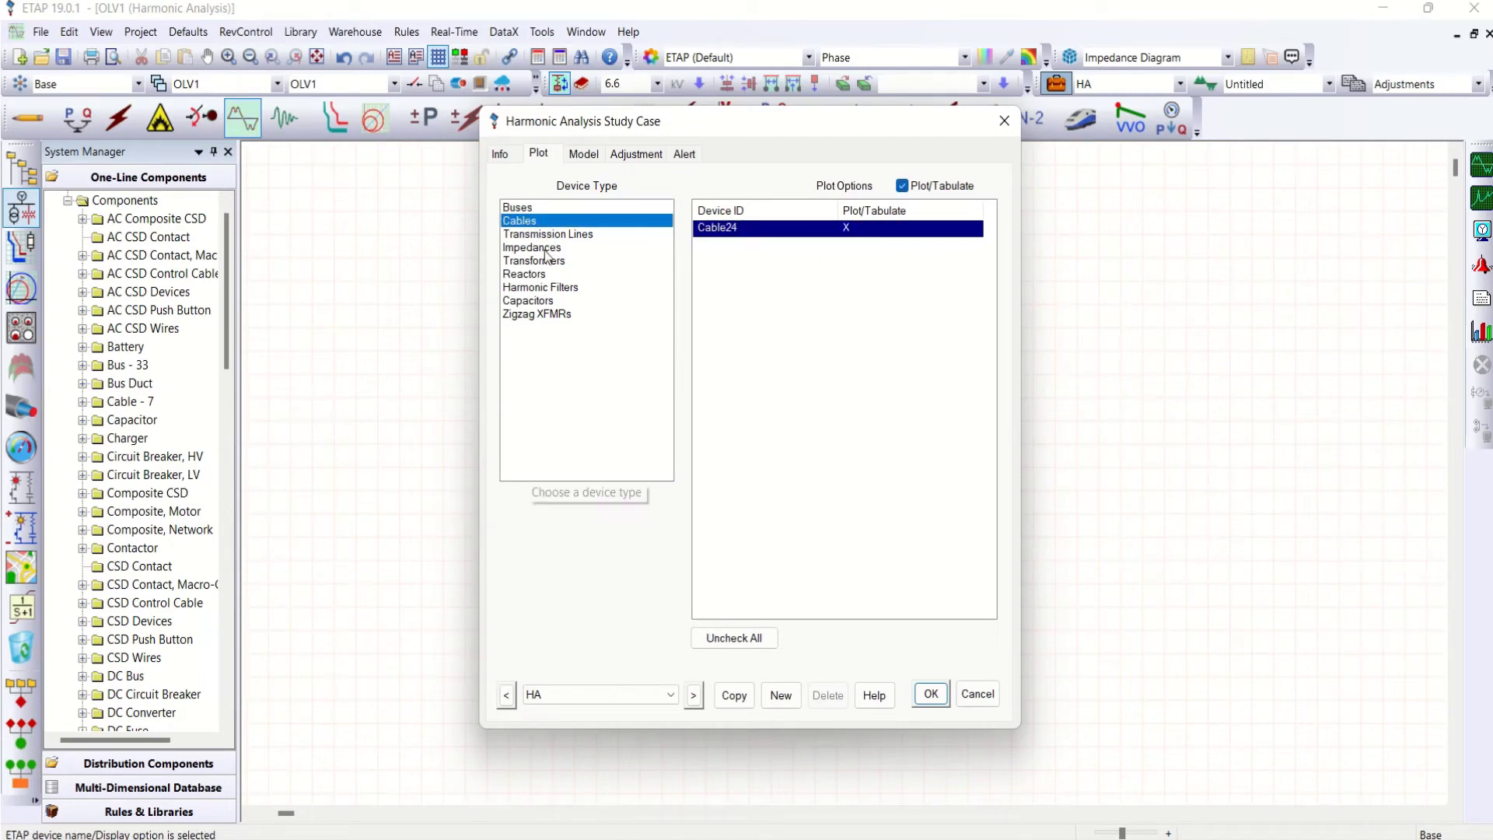
left_click(550, 262)
left_click(854, 232)
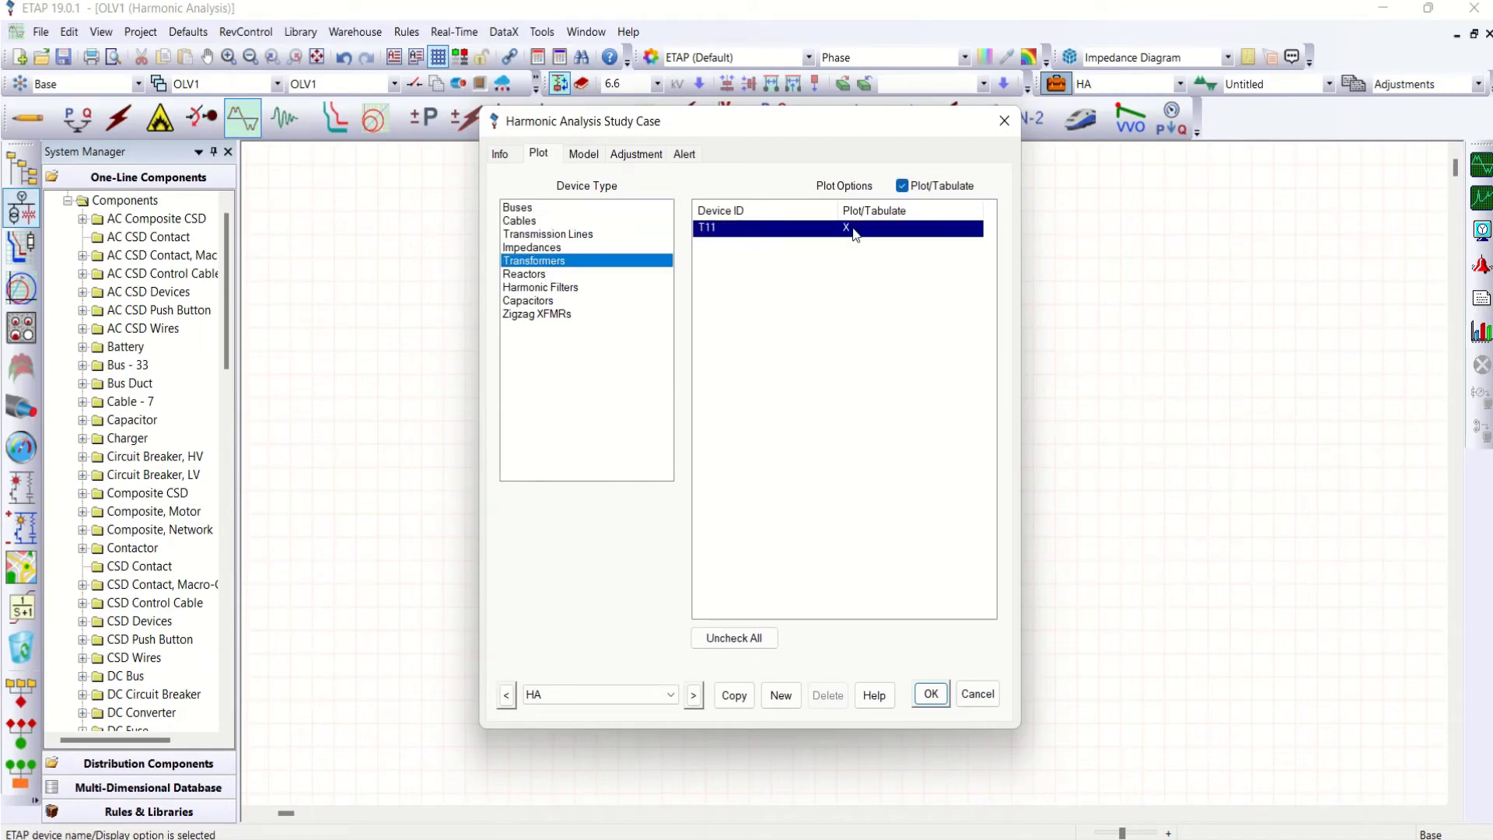
left_click(931, 694)
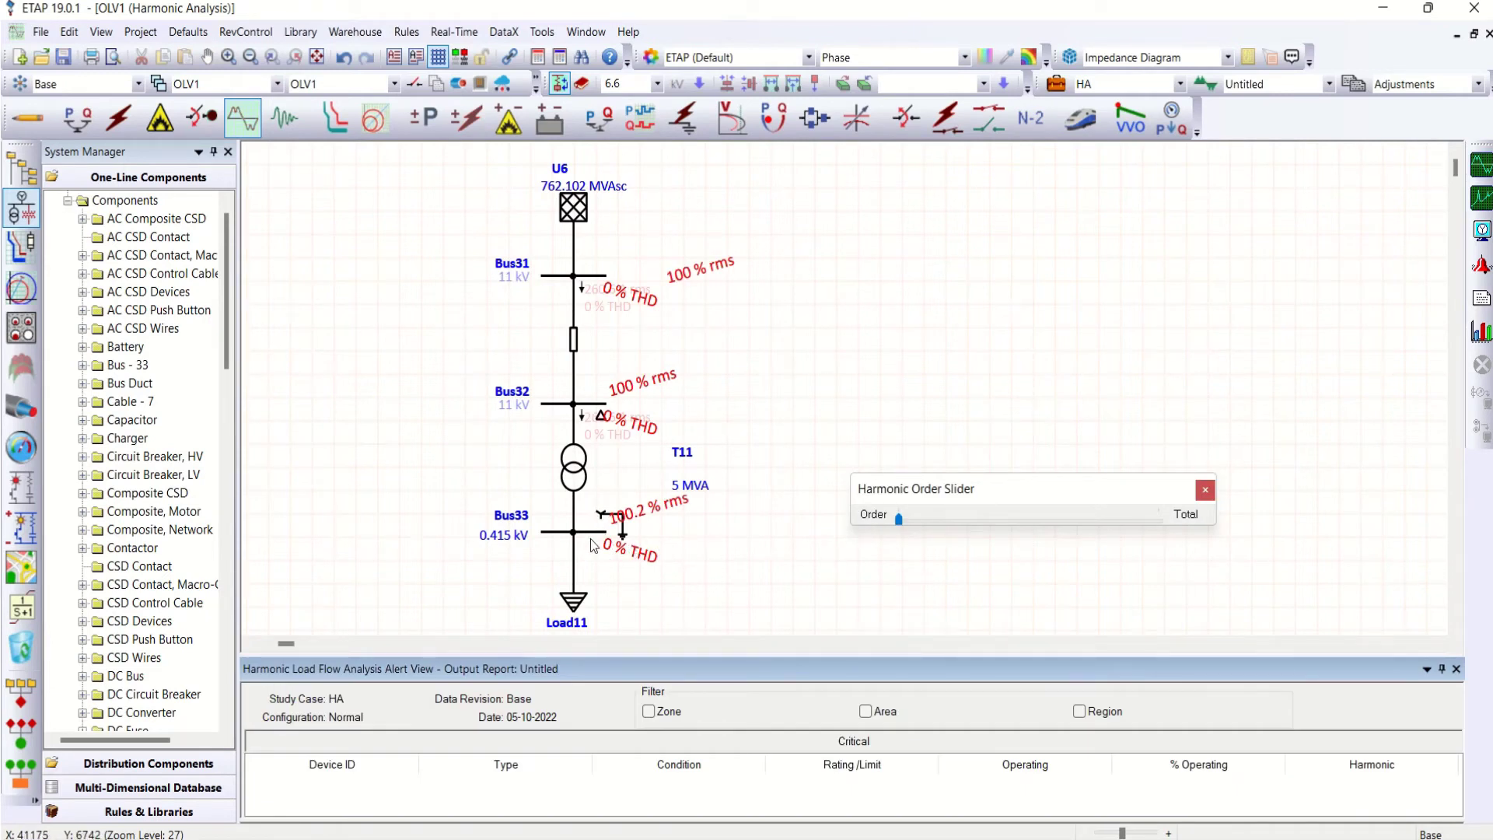
Spread out the Bus31 and Bus32 rms/THD labels, then close the Alert View and Harmonic Order Slider.
left_click_drag(642, 382, 690, 369)
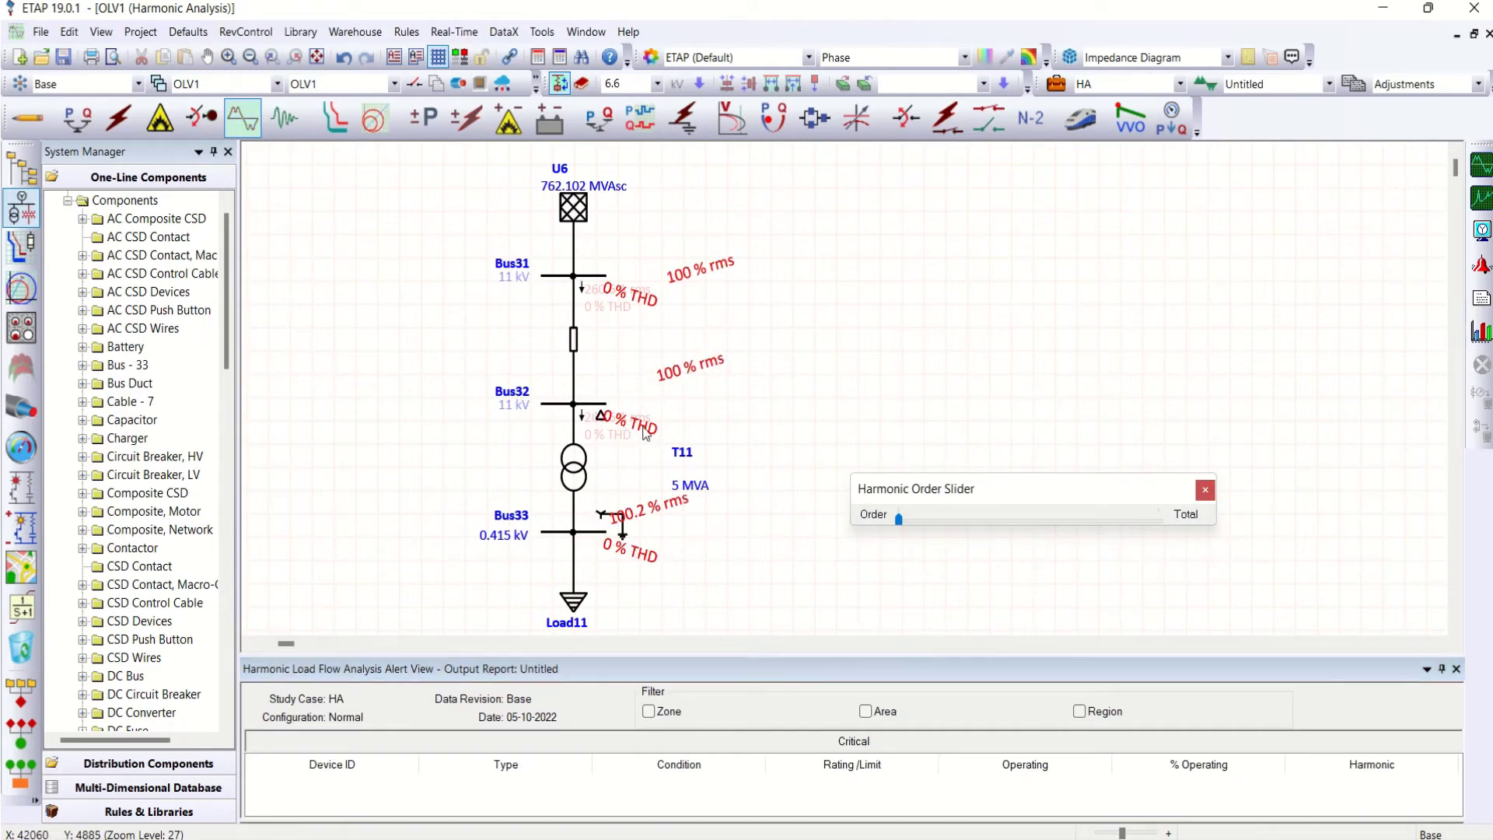
left_click_drag(645, 434, 708, 412)
left_click_drag(629, 297, 706, 306)
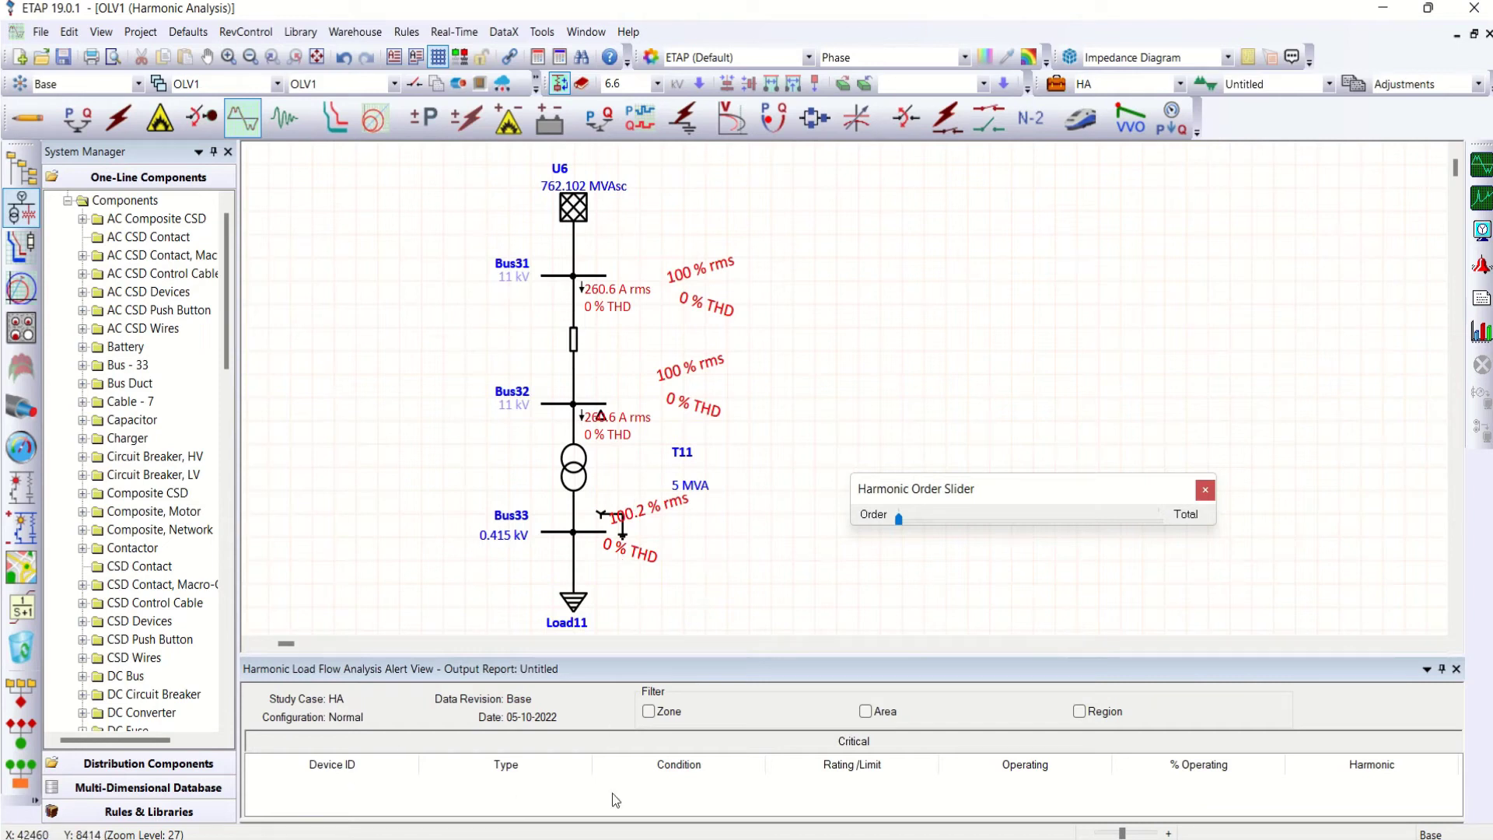
left_click(1453, 669)
left_click(1205, 490)
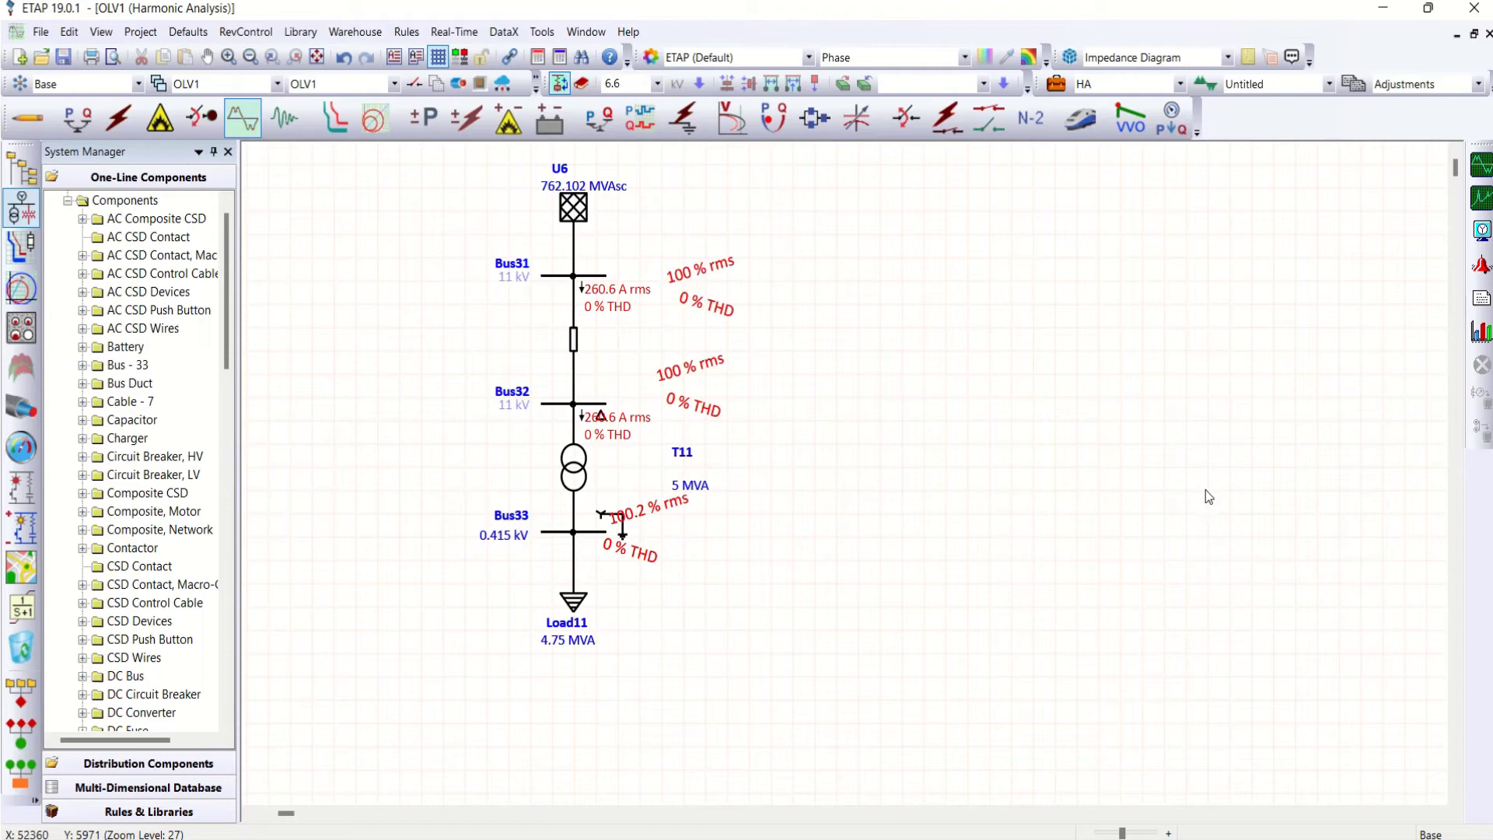
Copy the diagram, paste it from the dumpster, and place the U7–Load12 copy to the right.
right_click(583, 208)
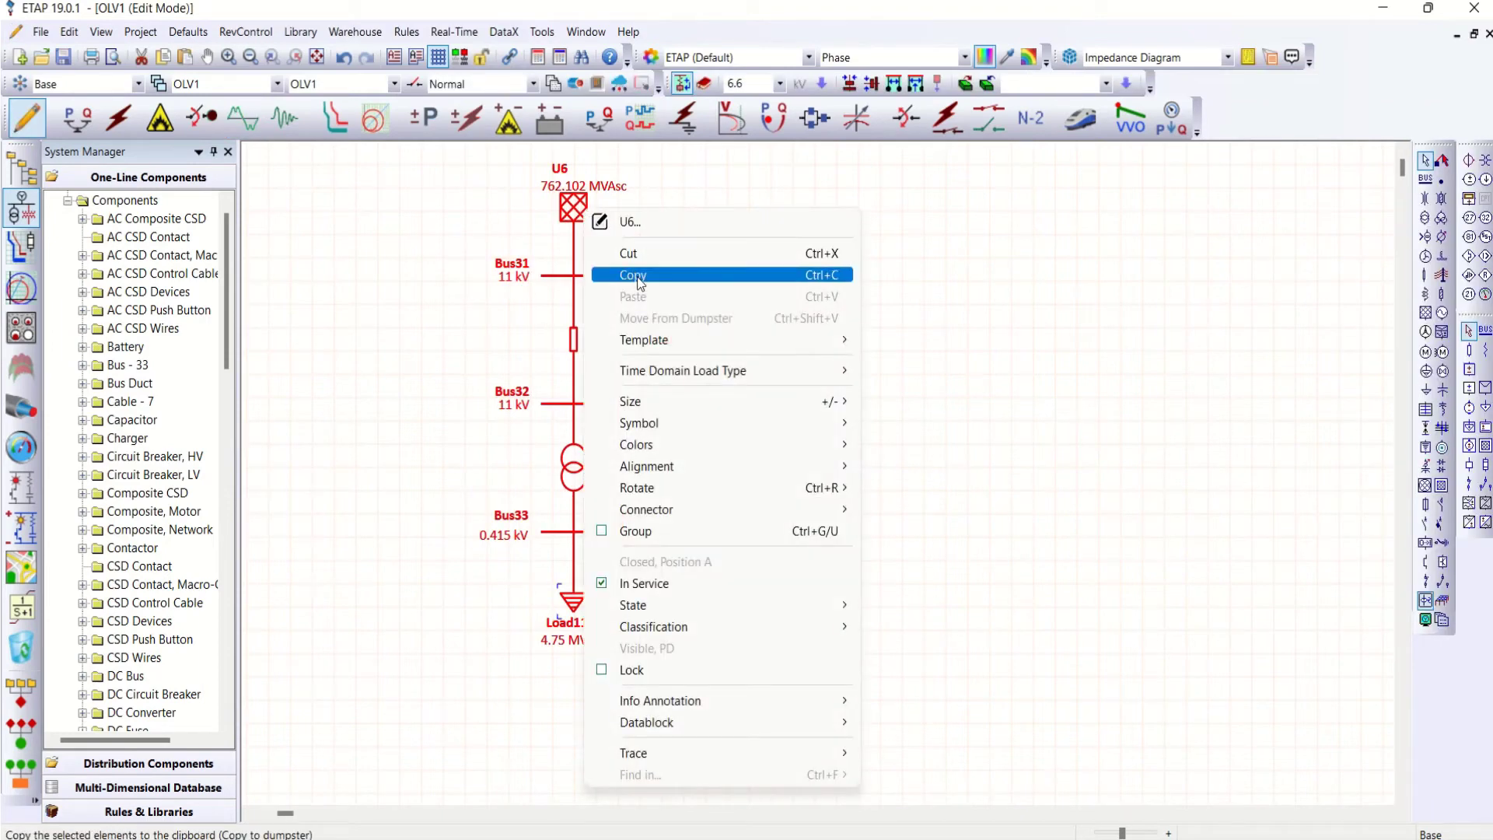
left_click(816, 269)
right_click(874, 160)
left_click(918, 361)
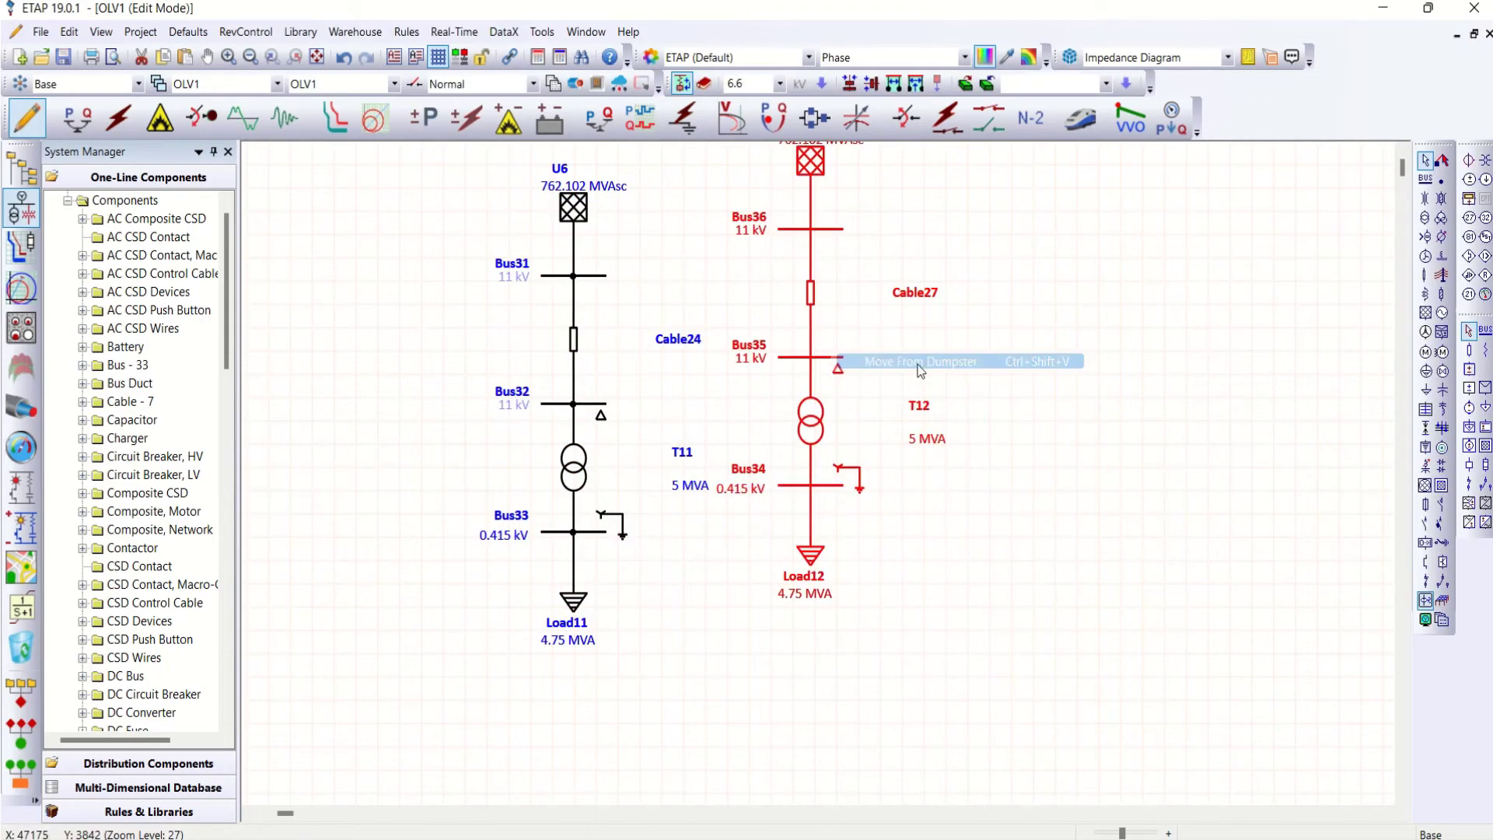
left_click_drag(816, 155, 884, 210)
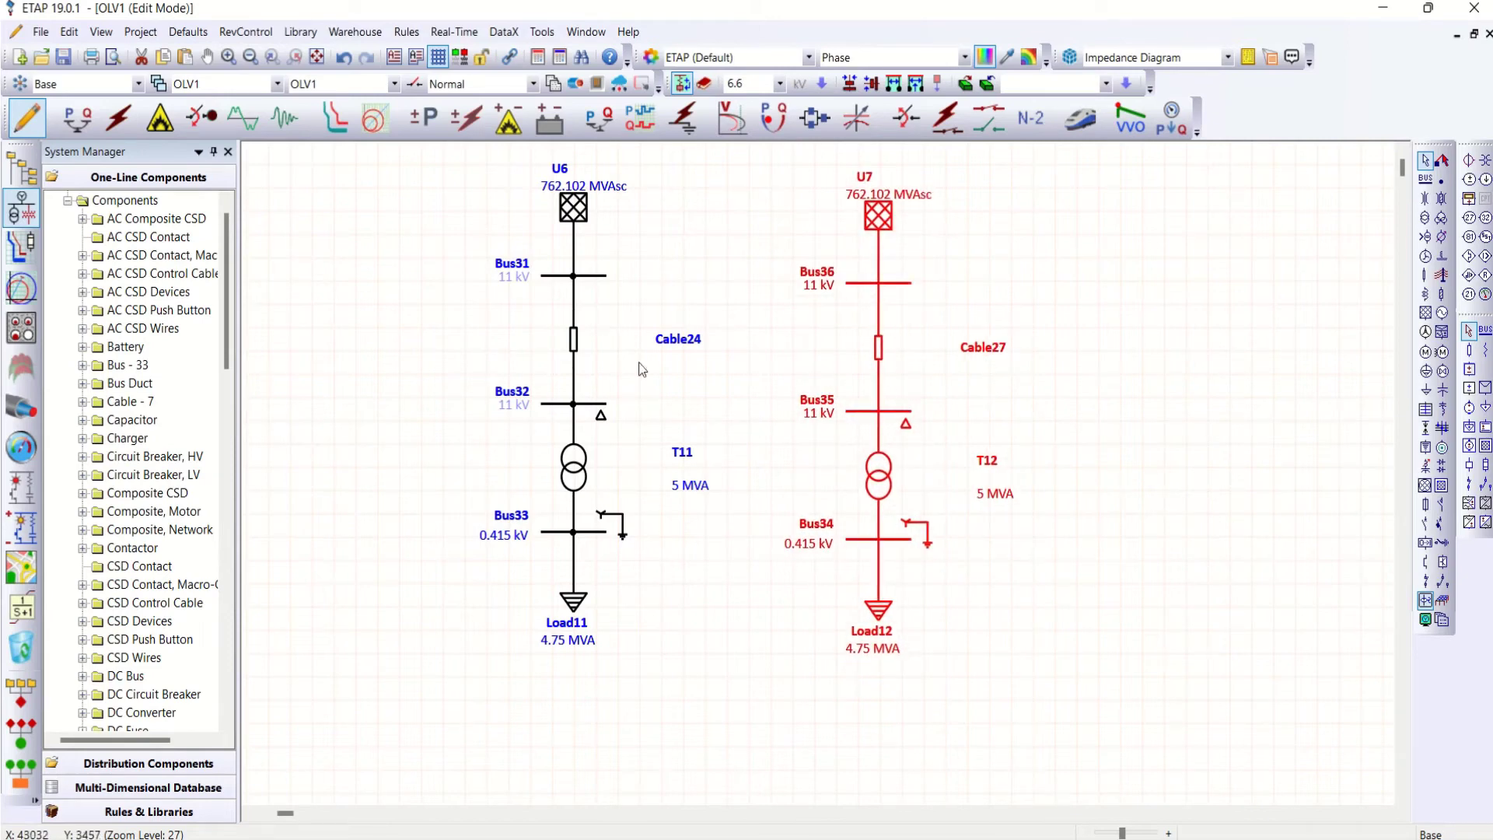
Assign the POWER Trial current-source harmonic library spectrum to Load12.
double_click(877, 614)
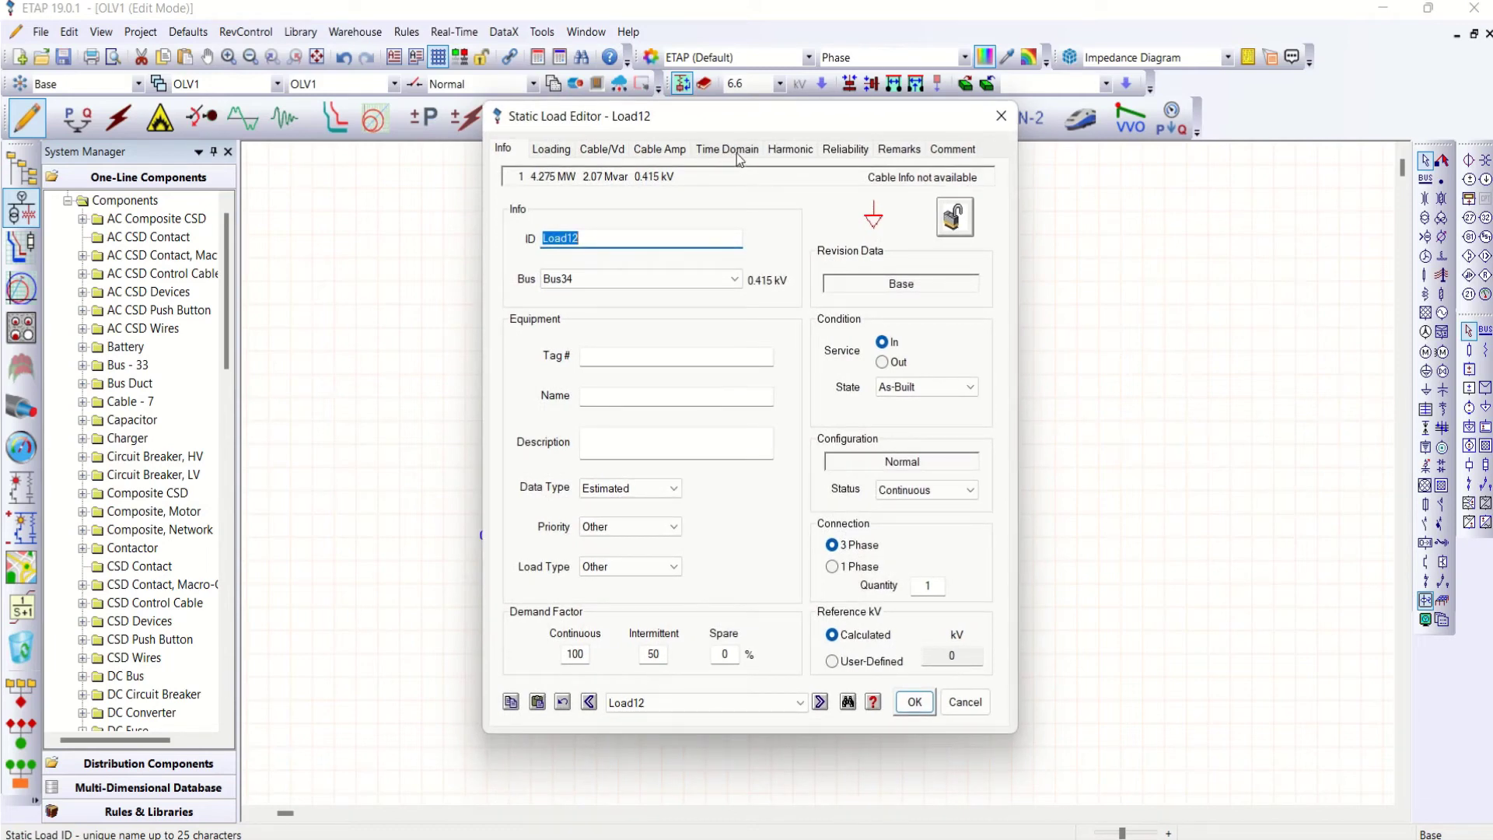
left_click(790, 149)
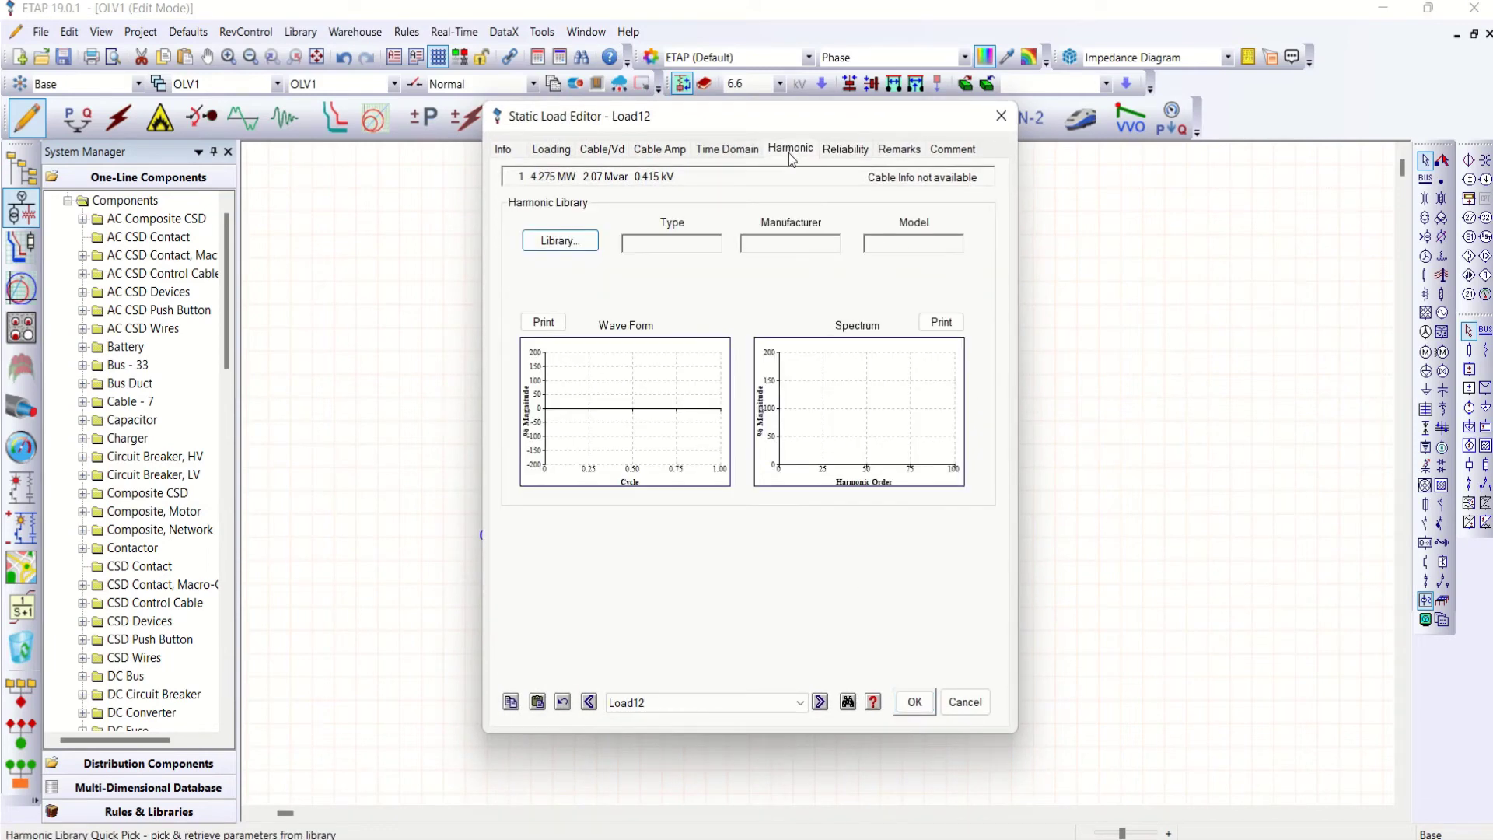
left_click(566, 242)
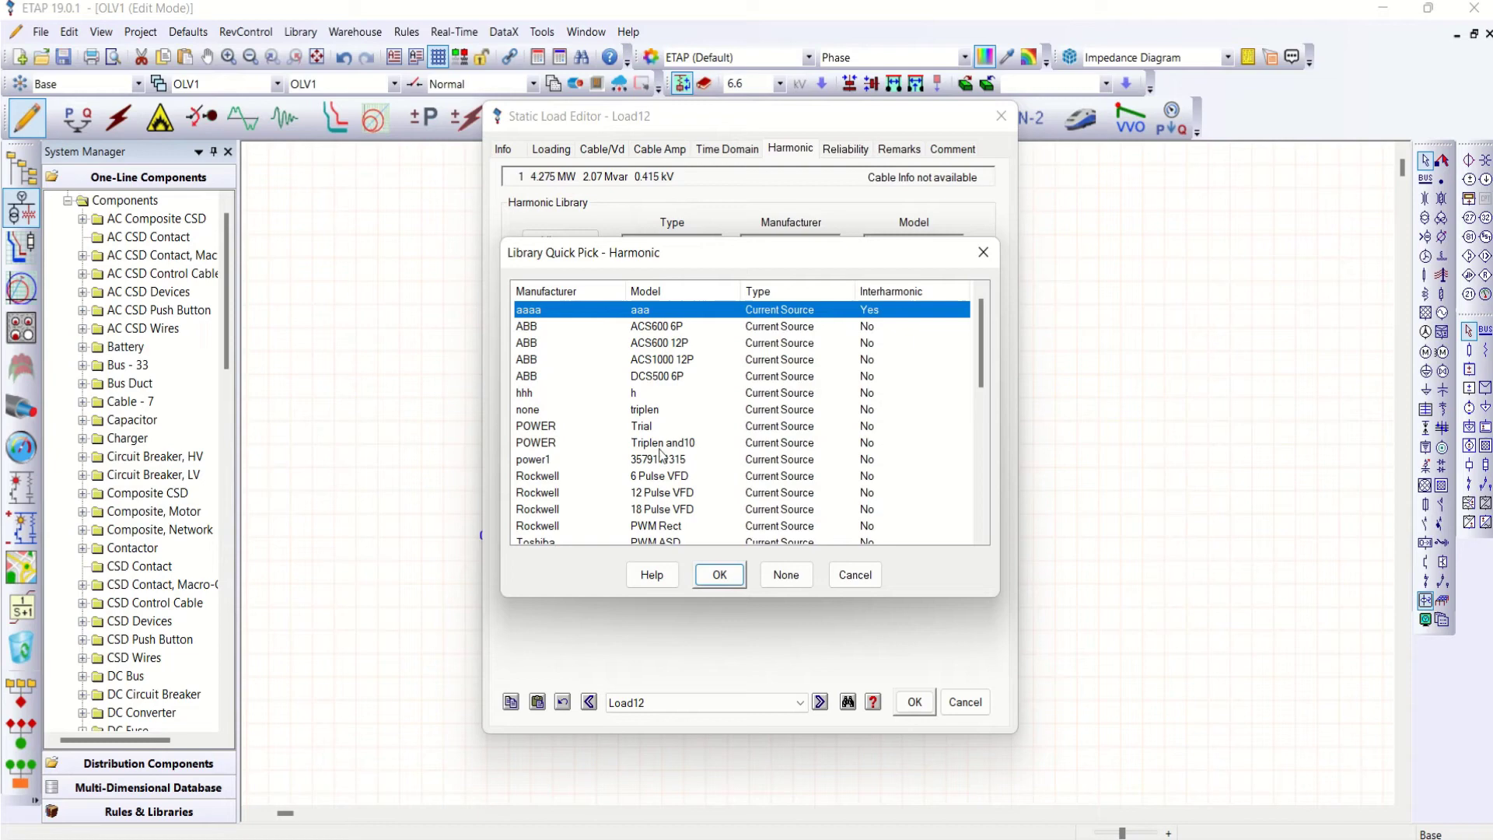
left_click(542, 427)
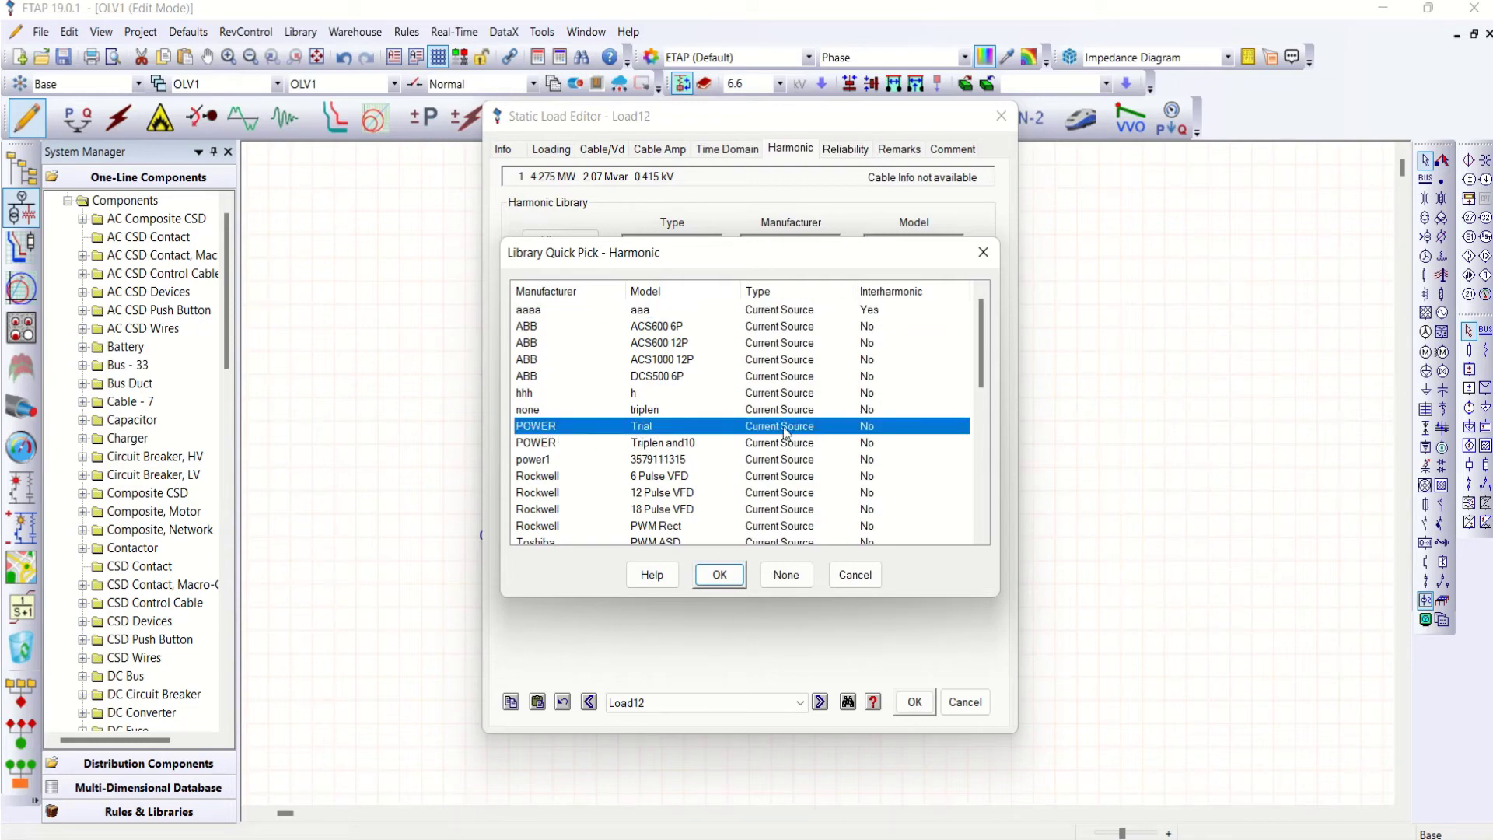
left_click(720, 575)
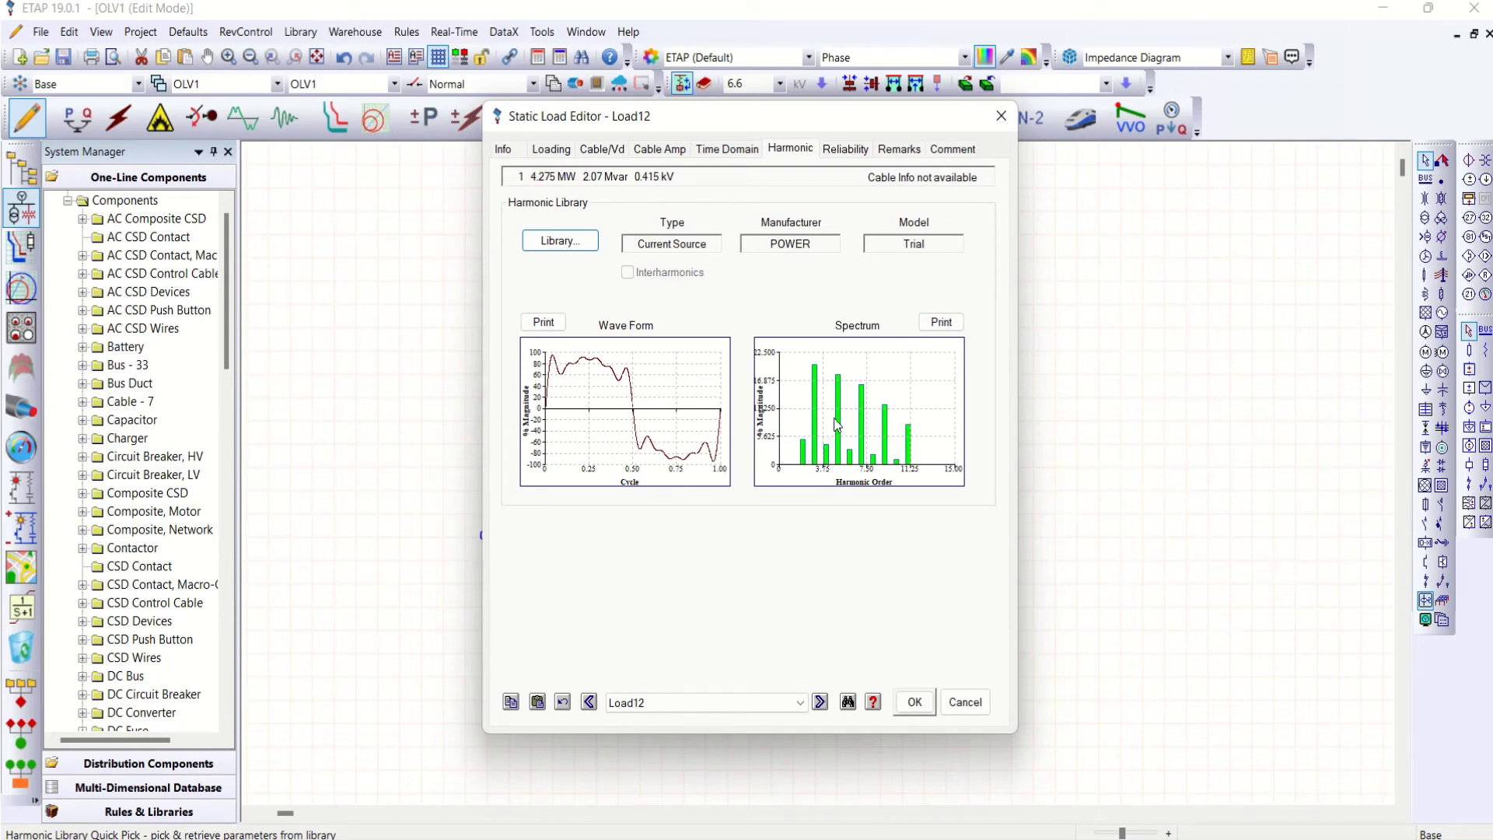
left_click(915, 702)
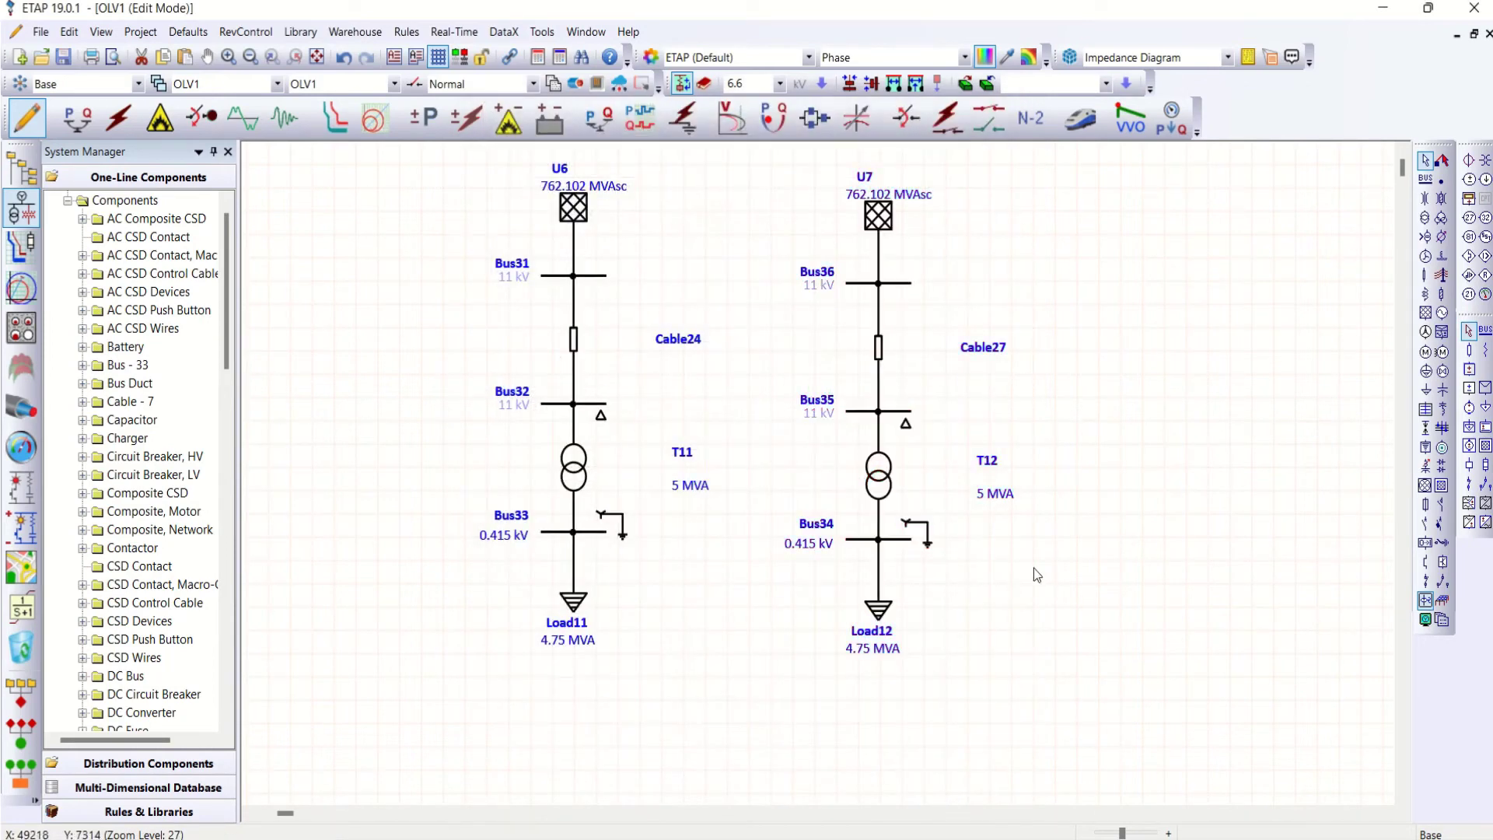
Run a load flow to show 4964 kVA, 260.6 A and 87.23% PF on both branches.
left_click(97, 118)
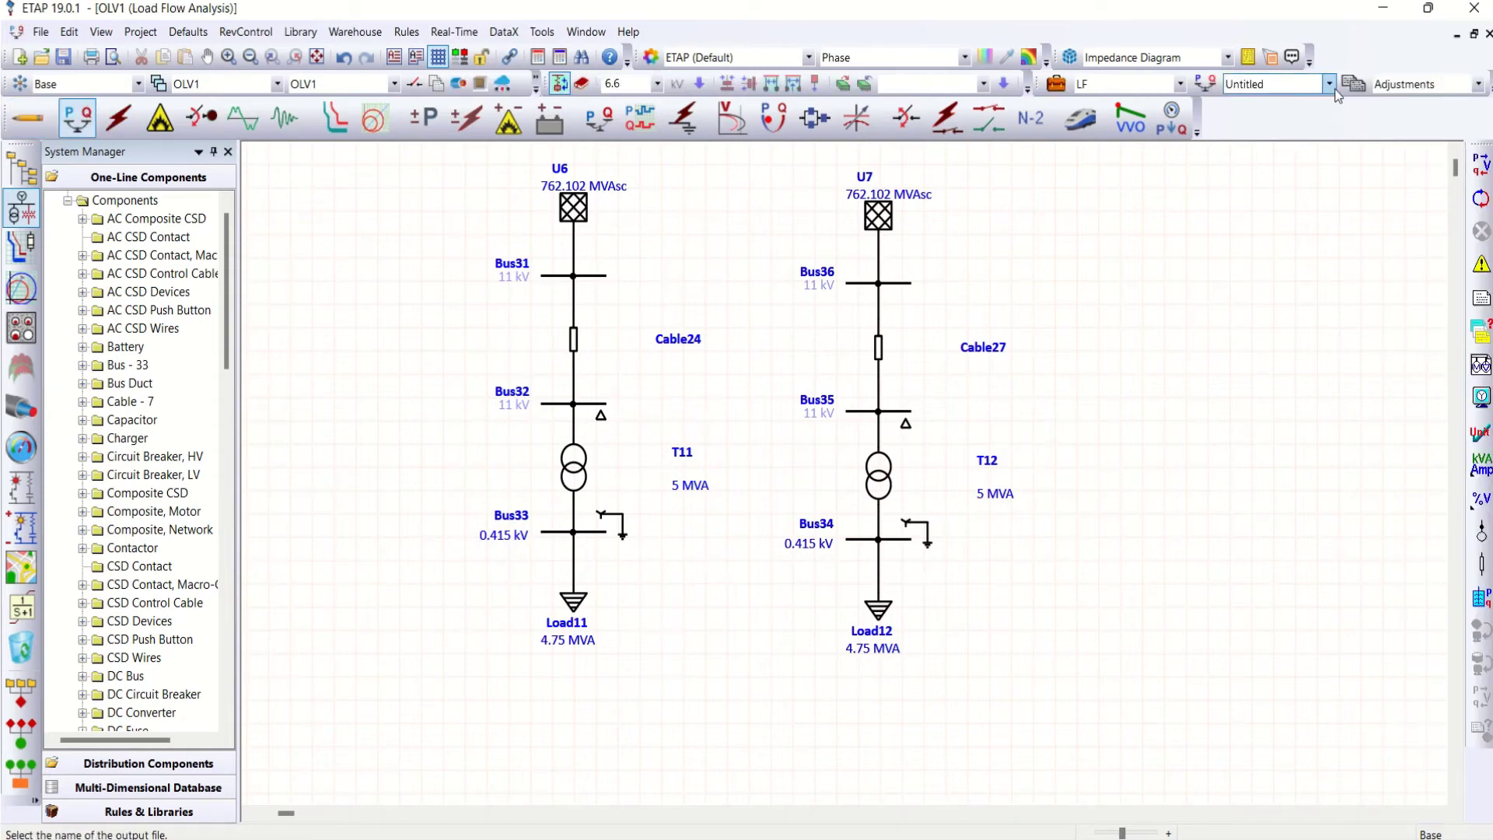
left_click(1481, 165)
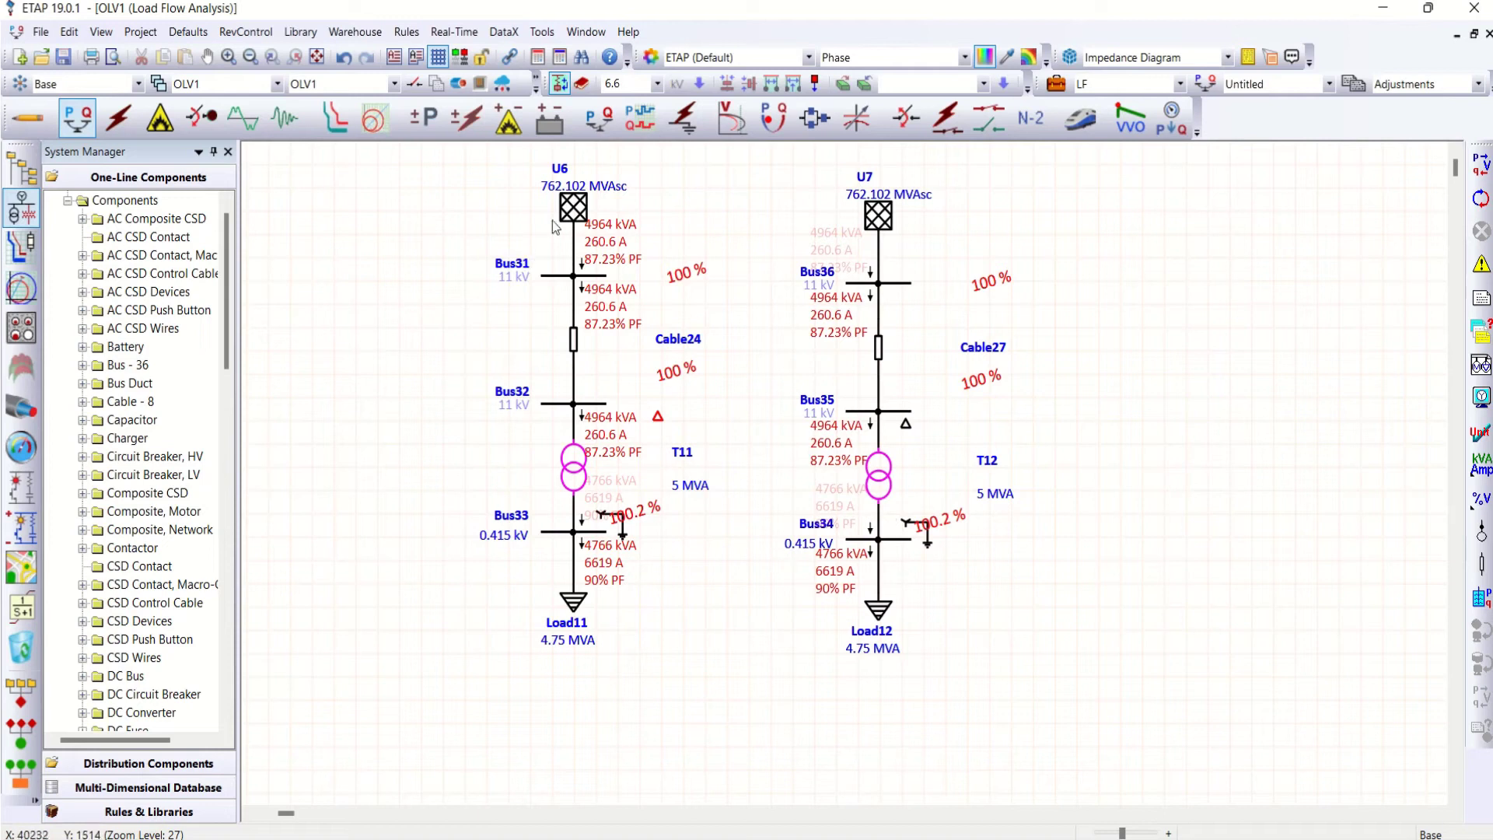
mouse_move(598, 462)
double_click(579, 606)
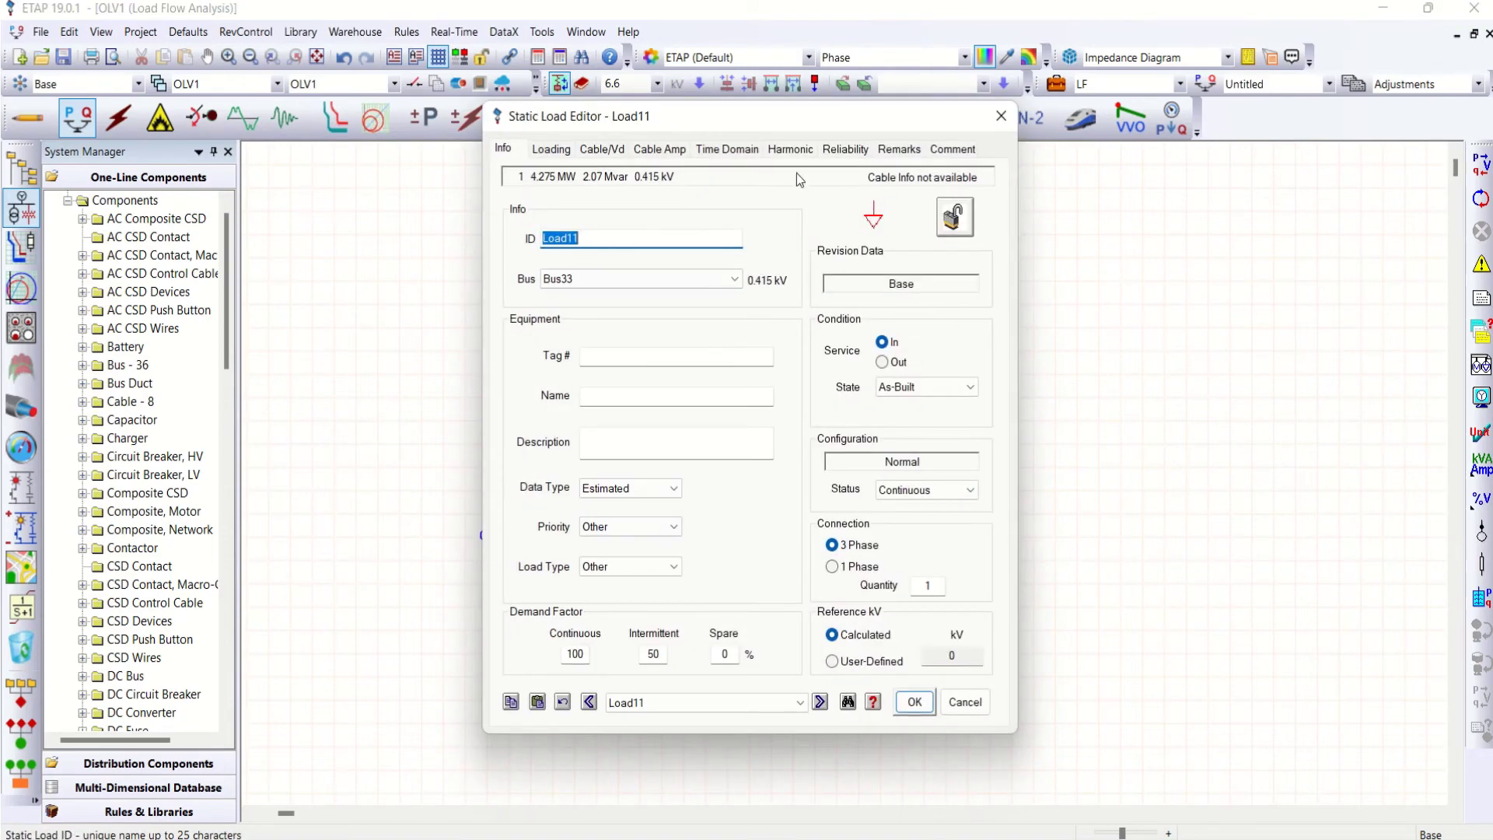
left_click(804, 150)
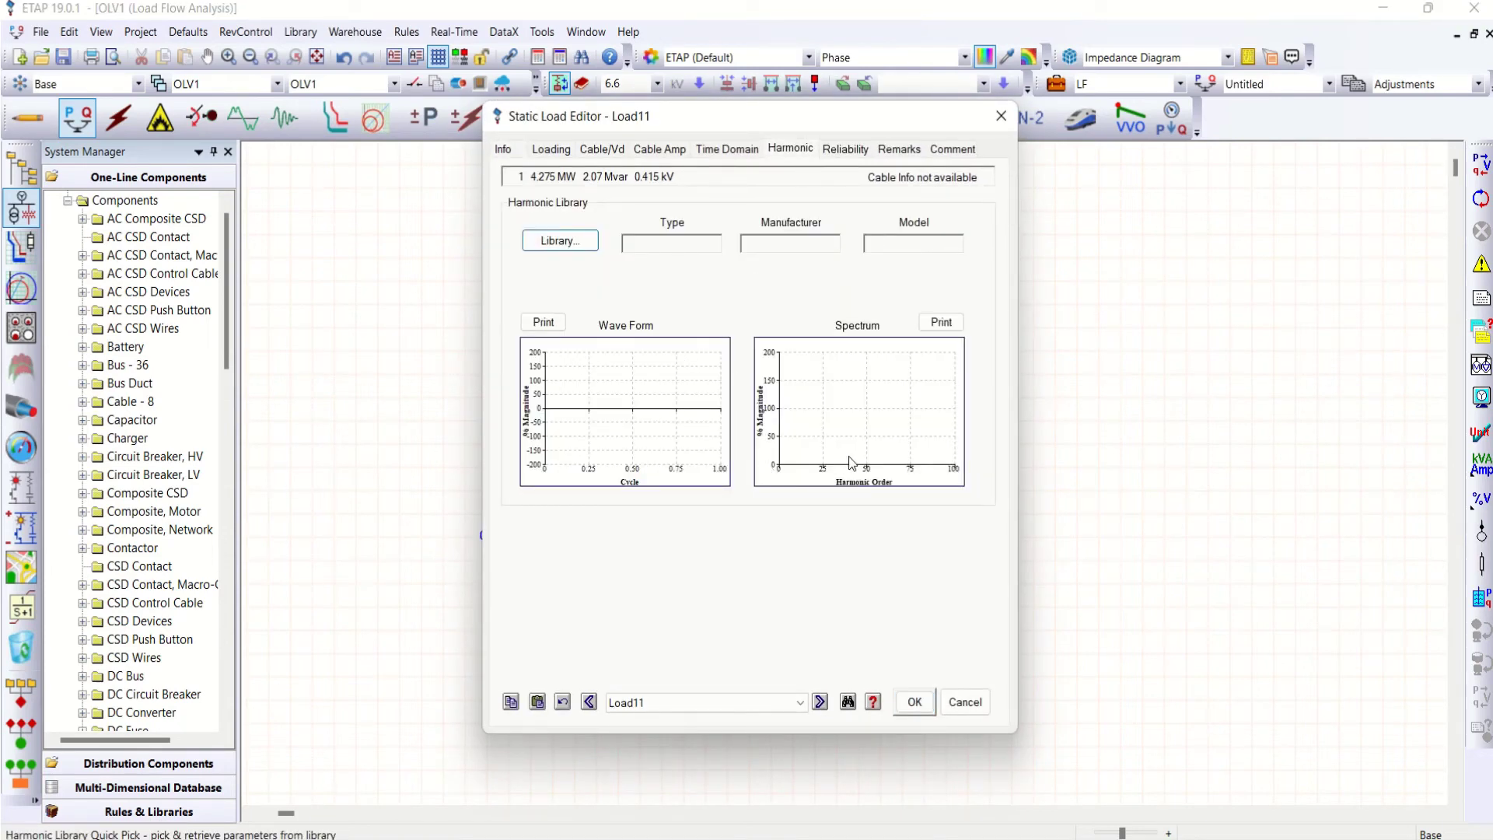
left_click(915, 701)
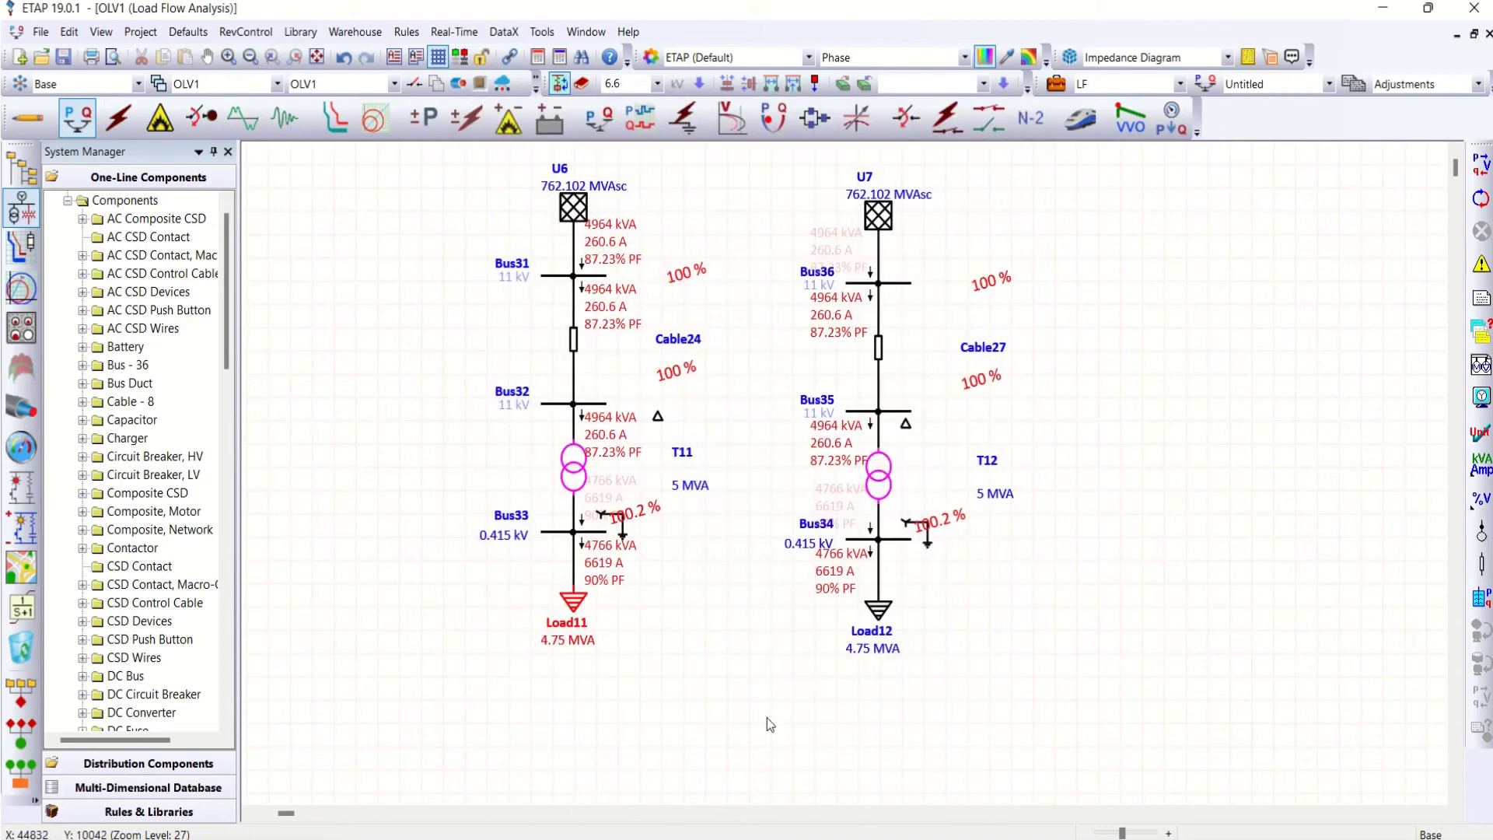
double_click(879, 611)
left_click(790, 149)
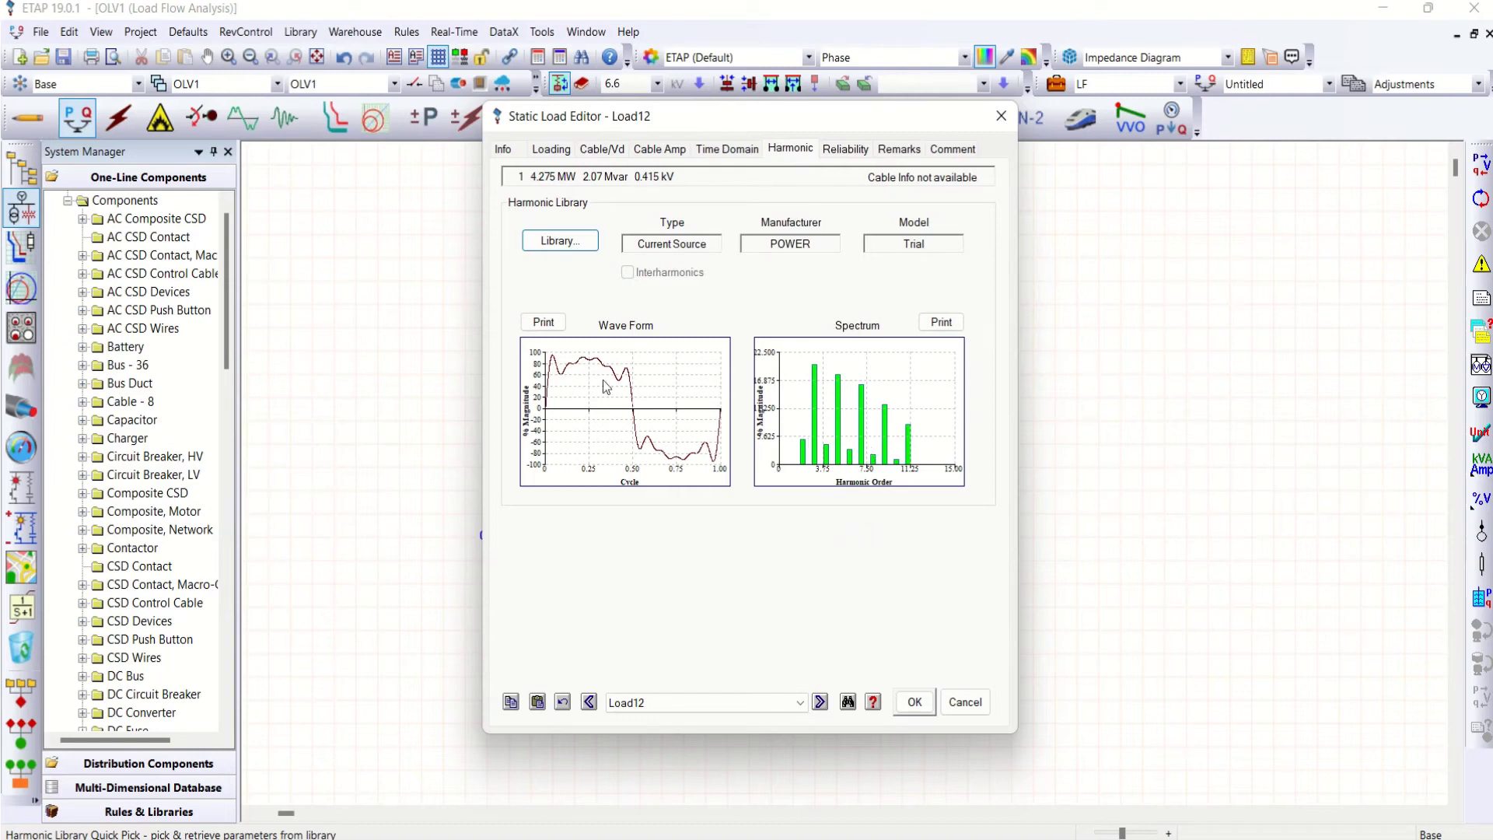
left_click(923, 709)
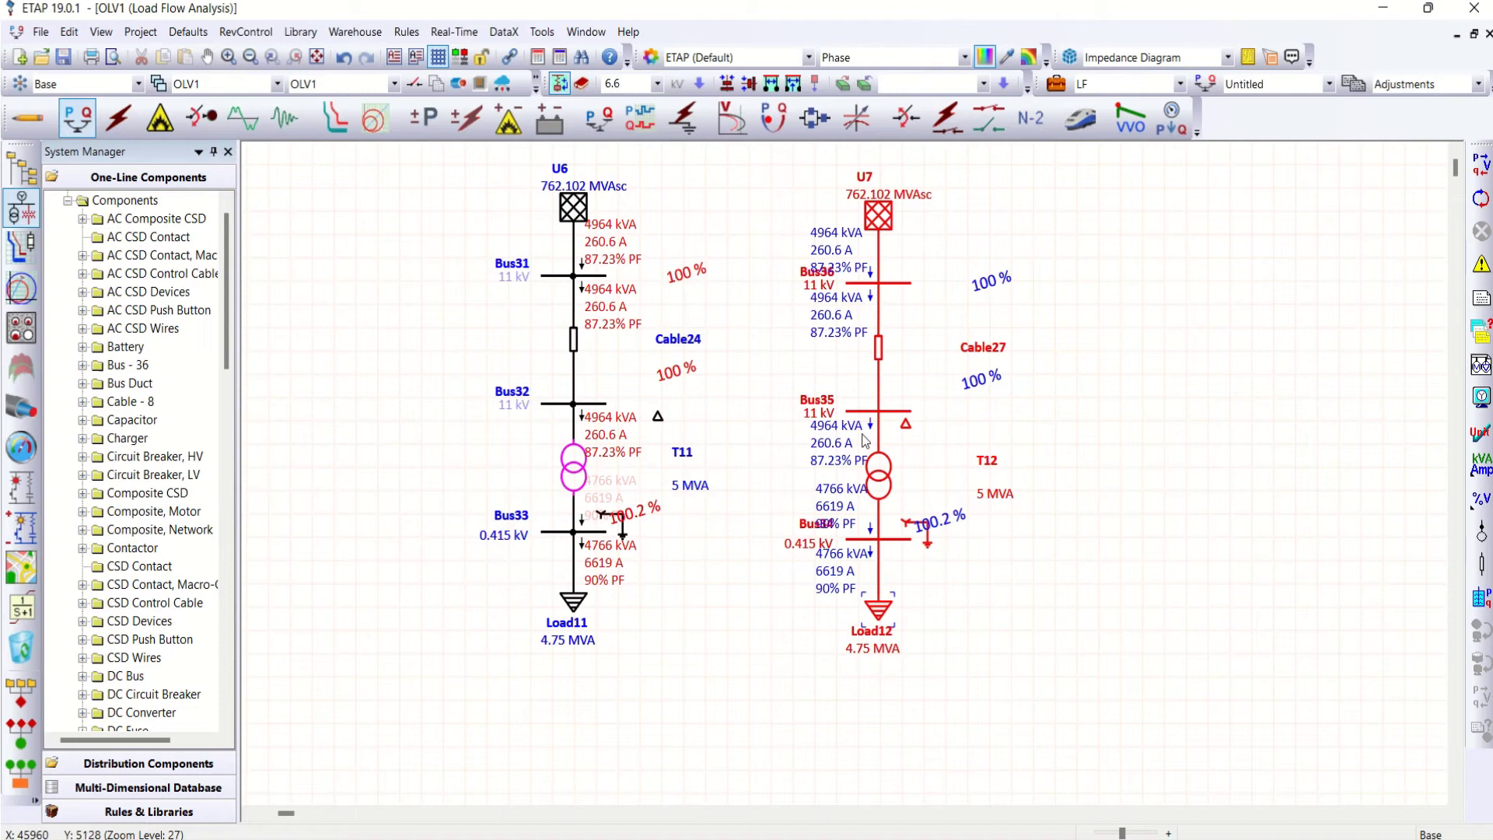
left_click(756, 475)
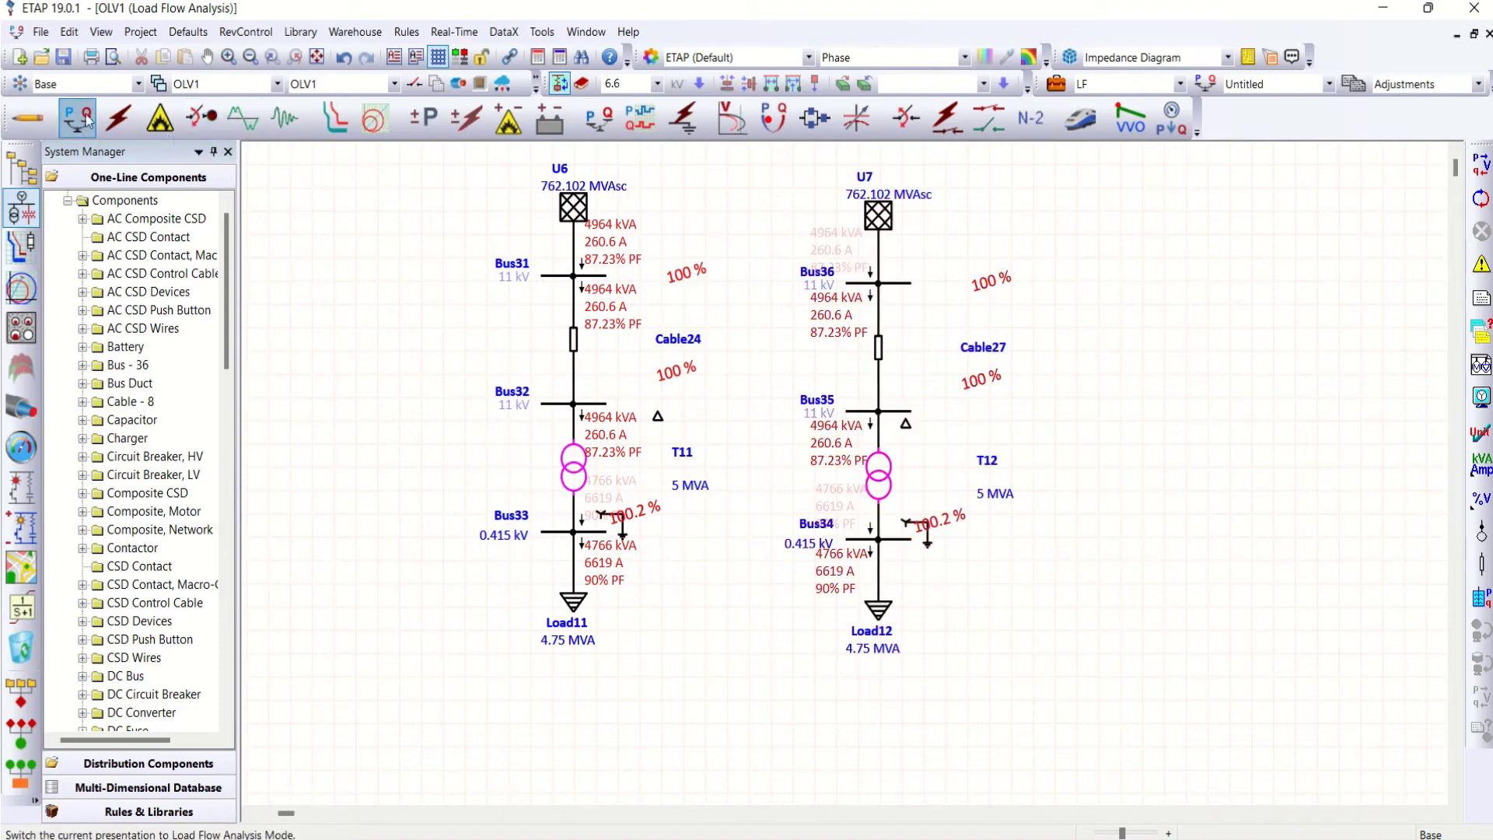
Run the harmonic load flow, move the order slider aside, and place T12's label beside the transformer.
left_click(249, 127)
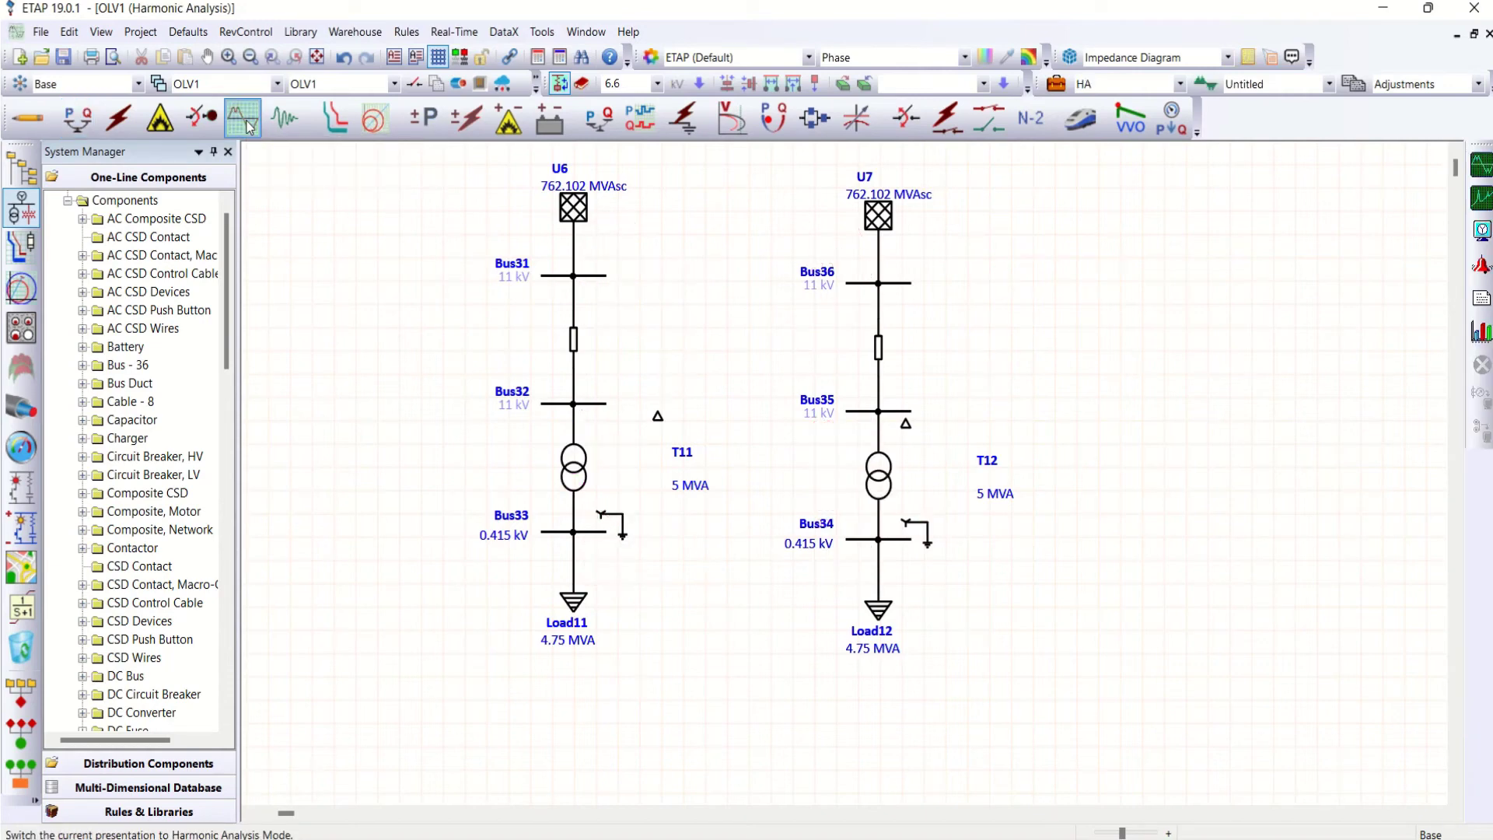
left_click(1479, 164)
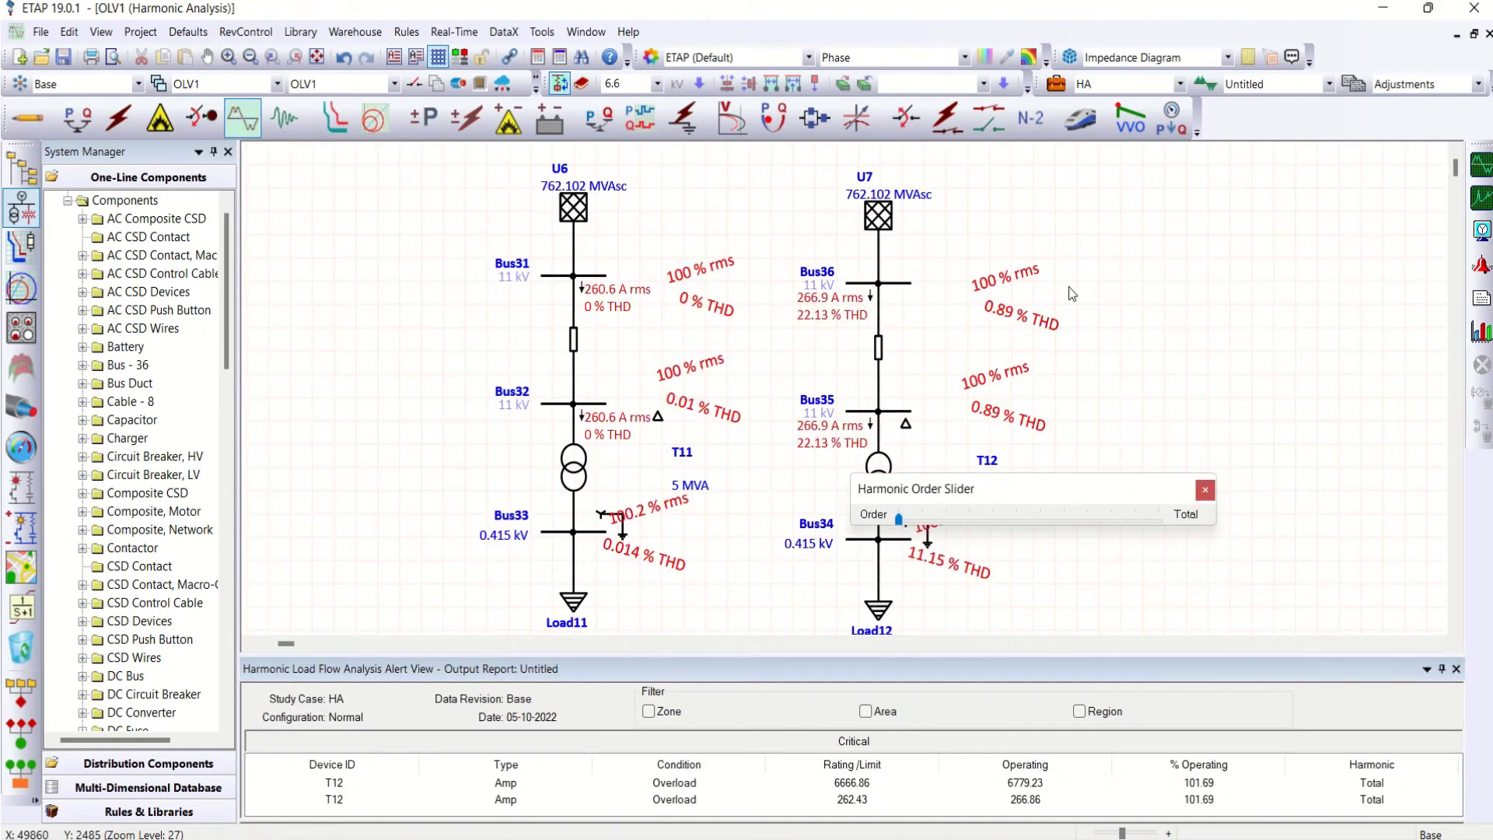
left_click_drag(1061, 495, 1311, 573)
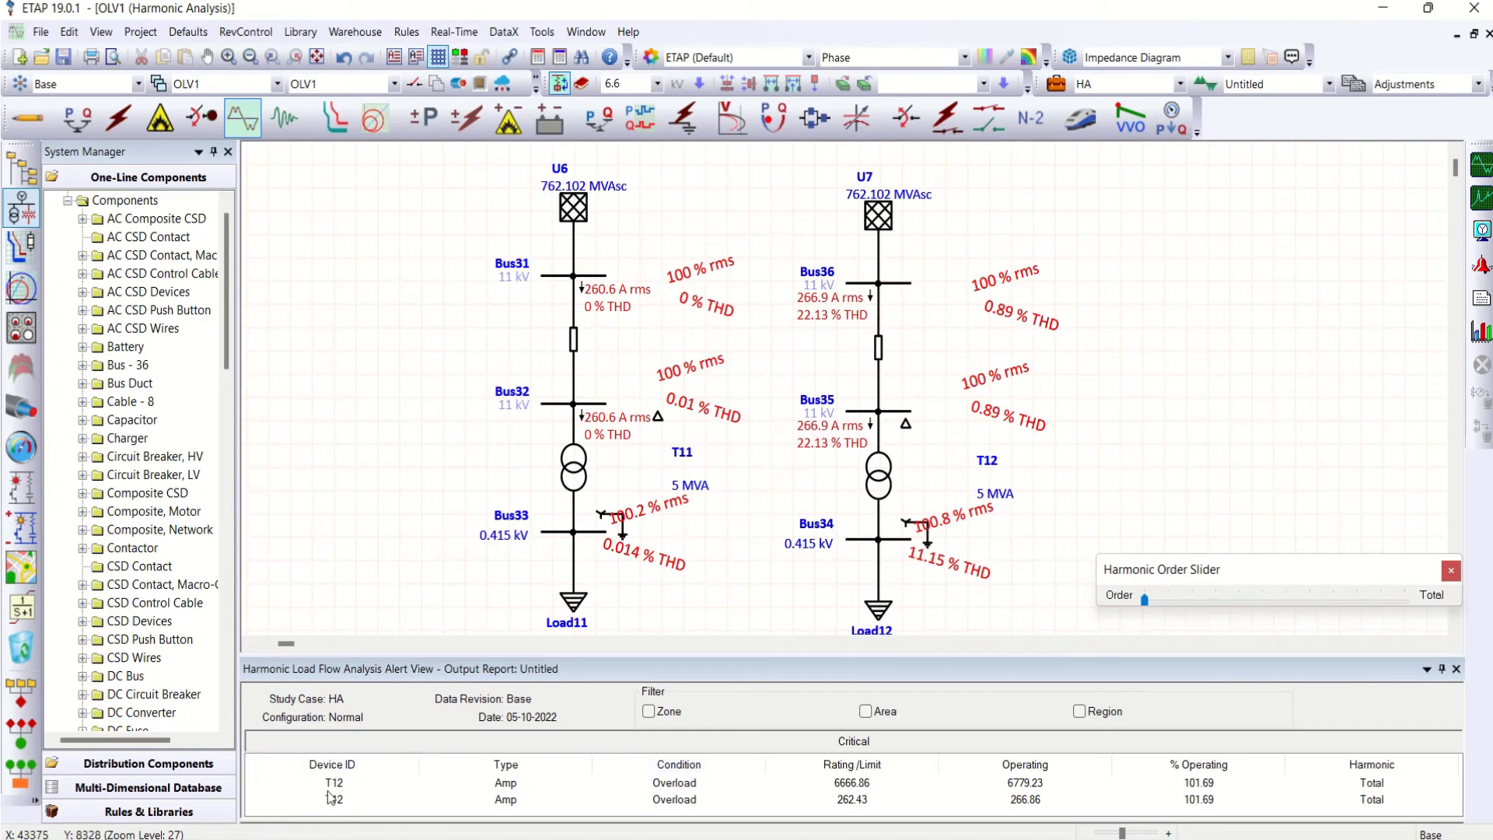
mouse_move(991, 467)
left_mouse_down()
mouse_move(937, 473)
mouse_move(940, 489)
left_mouse_up()
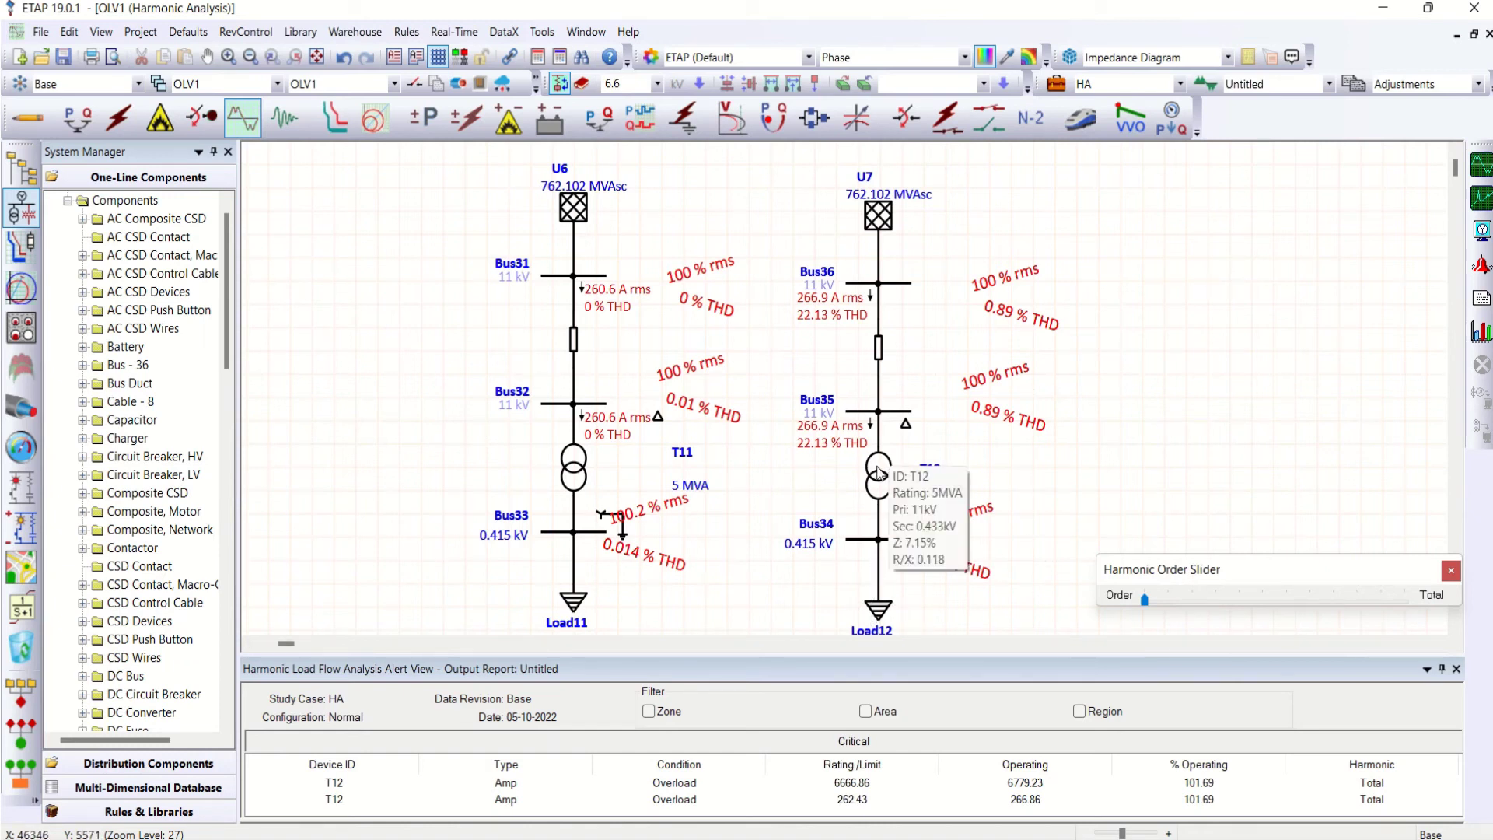
Review T11's impedance and rating data without changes, then scroll the diagram.
double_click(576, 468)
left_click(596, 148)
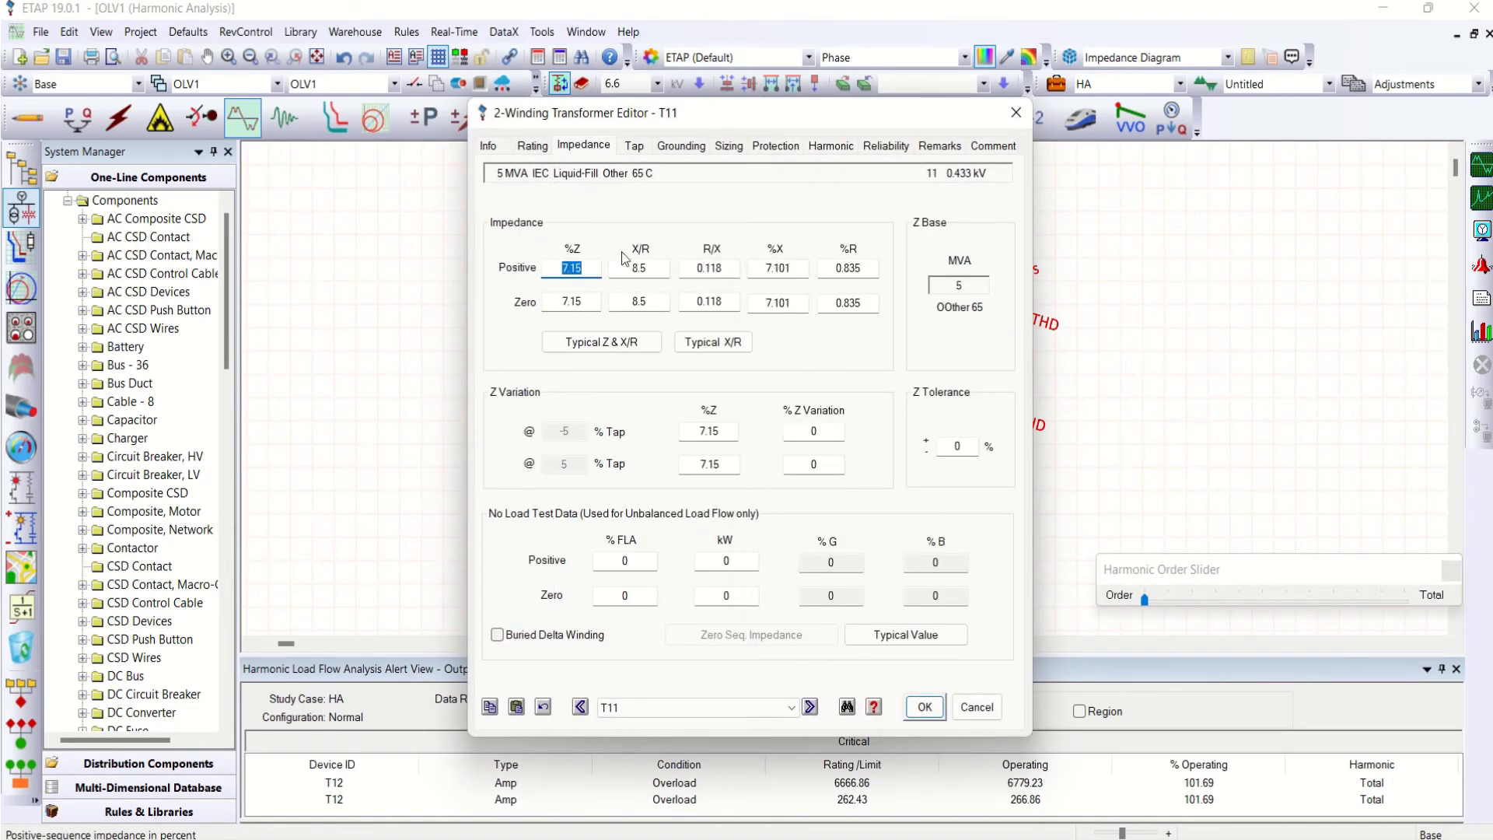
left_click(536, 144)
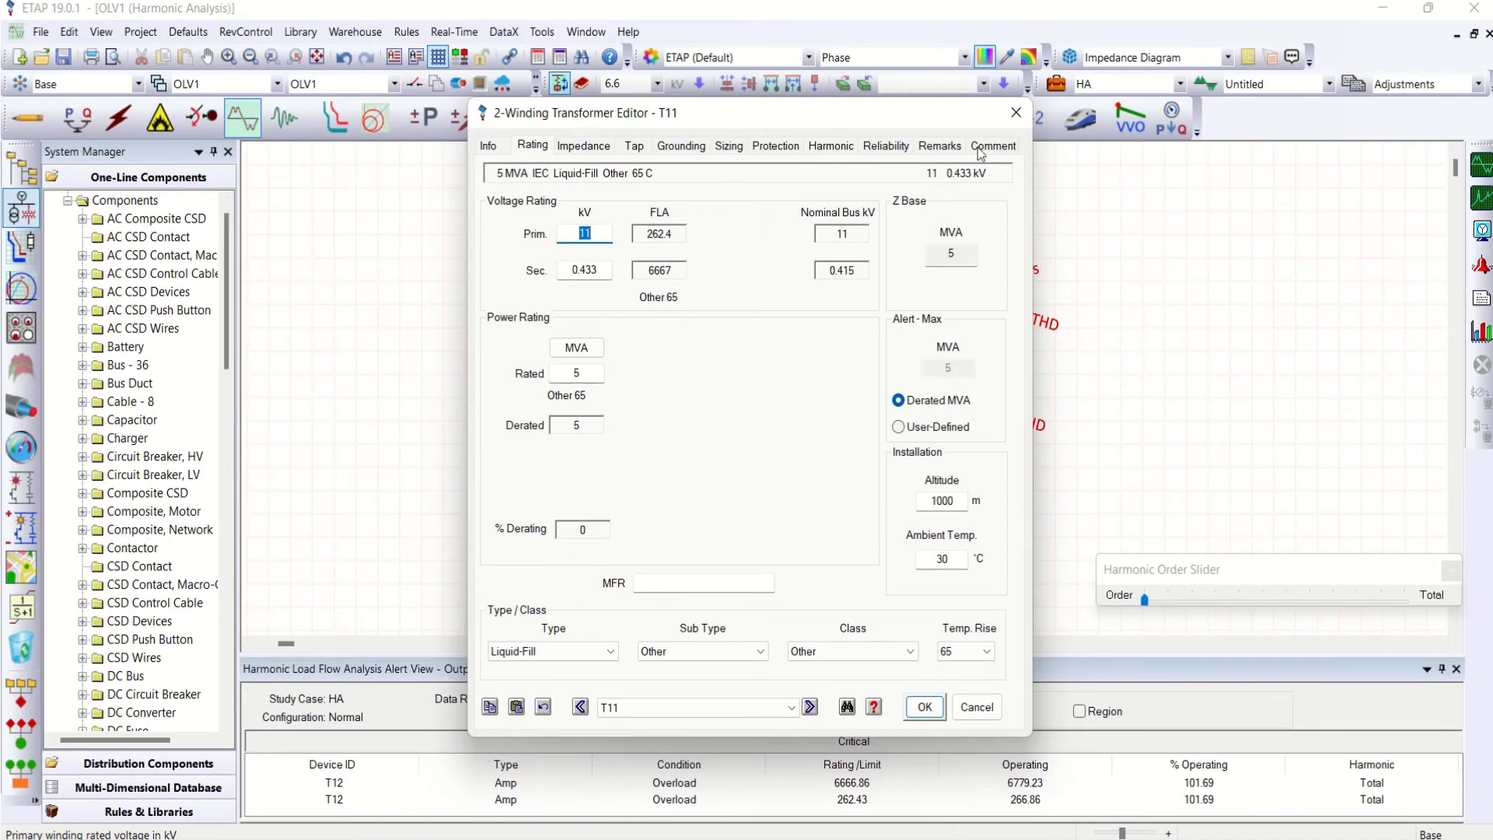
left_click(1015, 114)
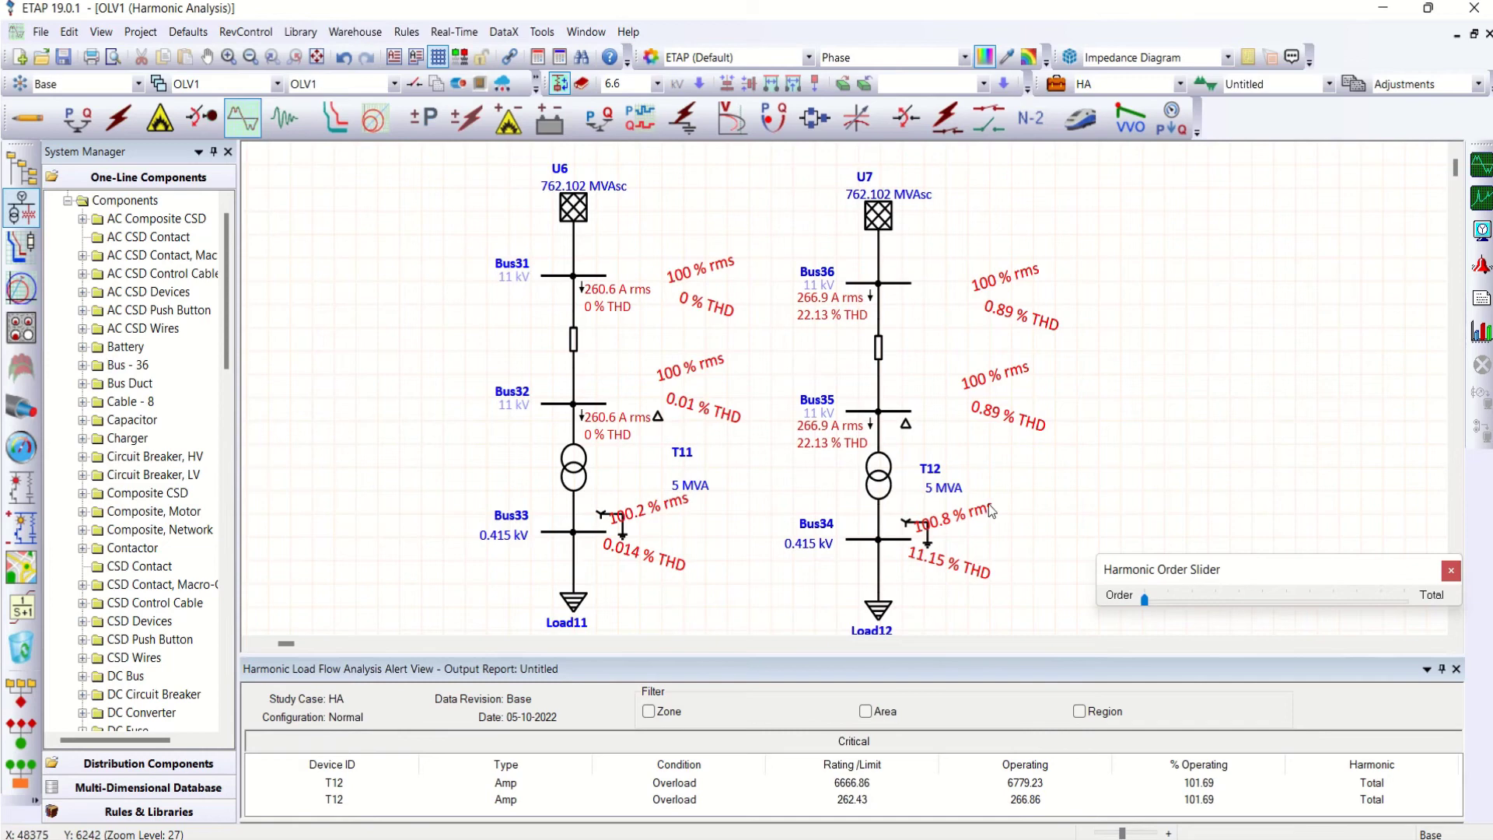
scroll(1012, 454, "down", 3)
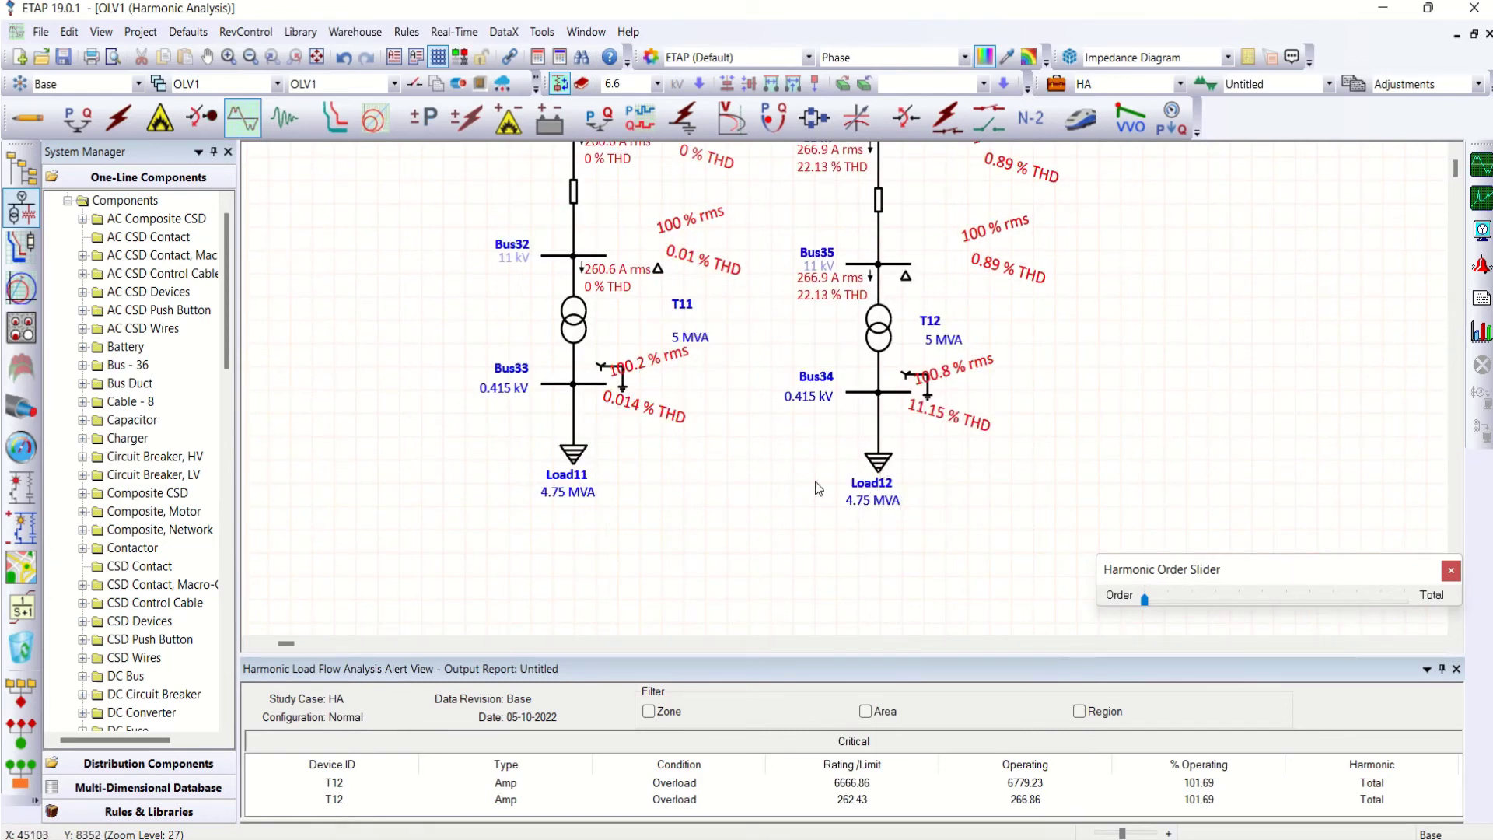
scroll(944, 497, "up", 1)
scroll(936, 497, "up", 1)
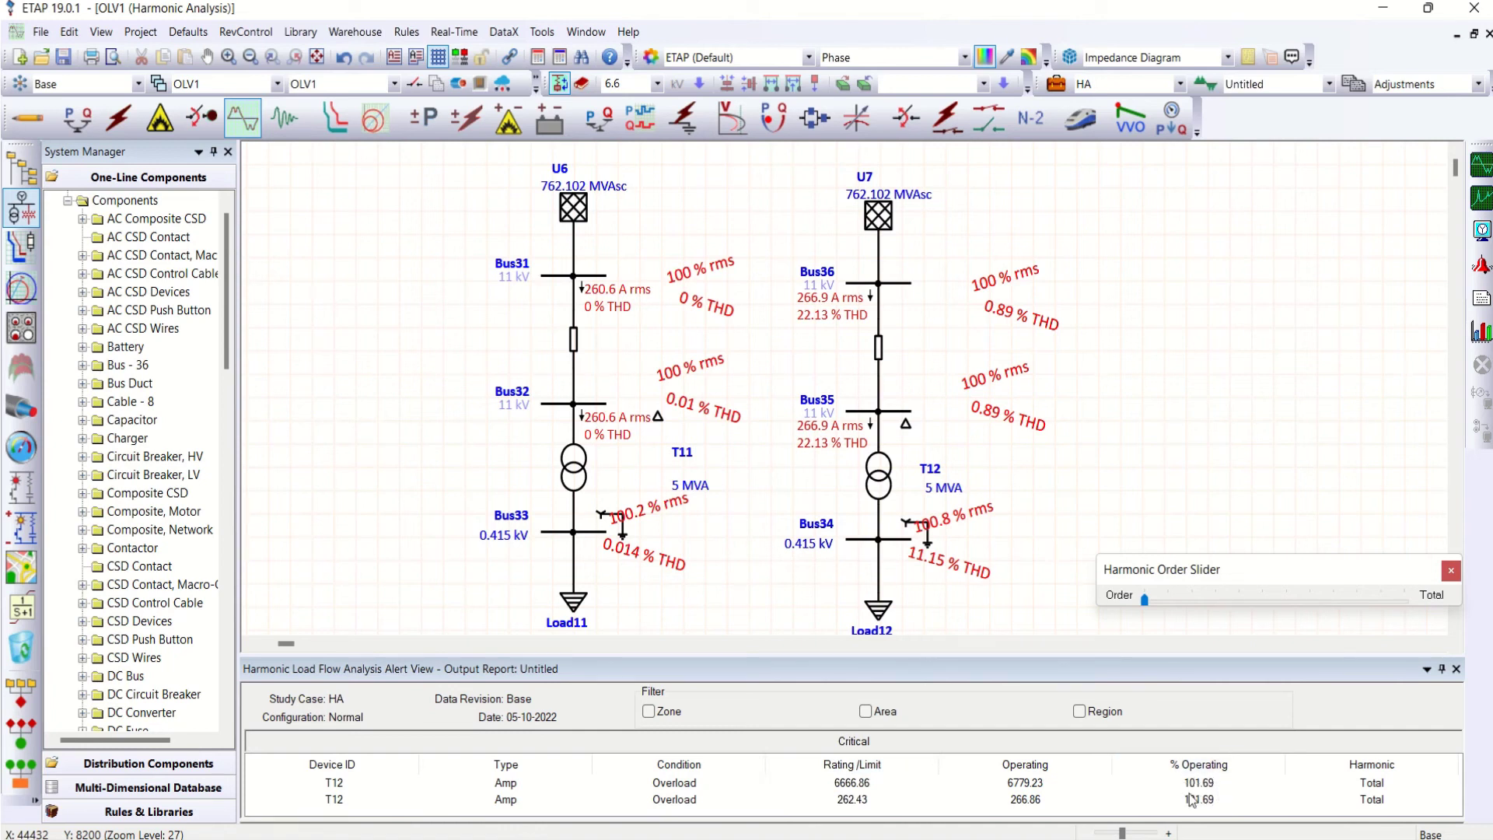
Close the alert and order windows and set T12's harmonic K-factor to 4.
left_click(1457, 671)
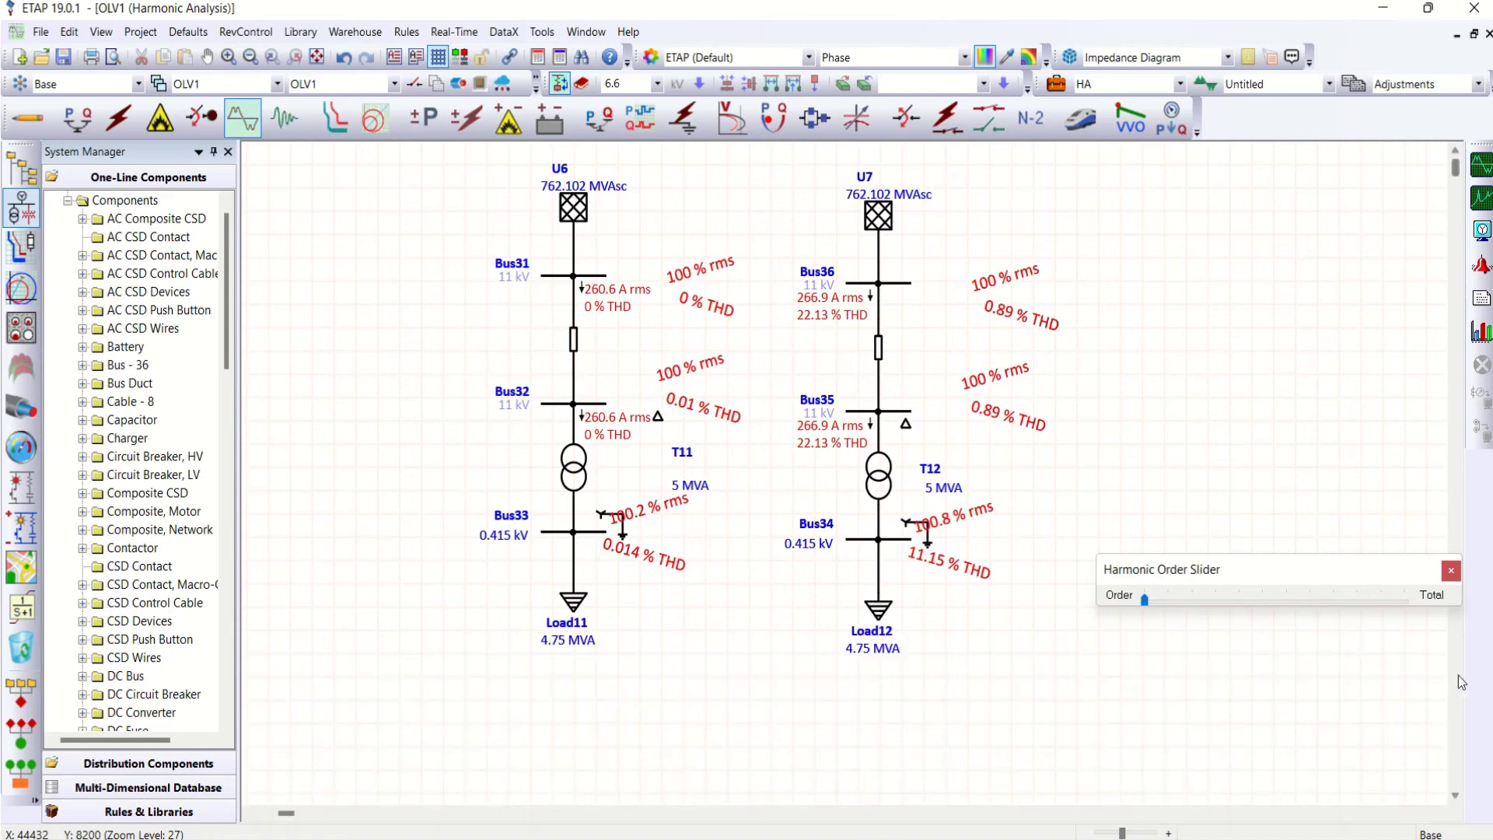
left_click(1451, 571)
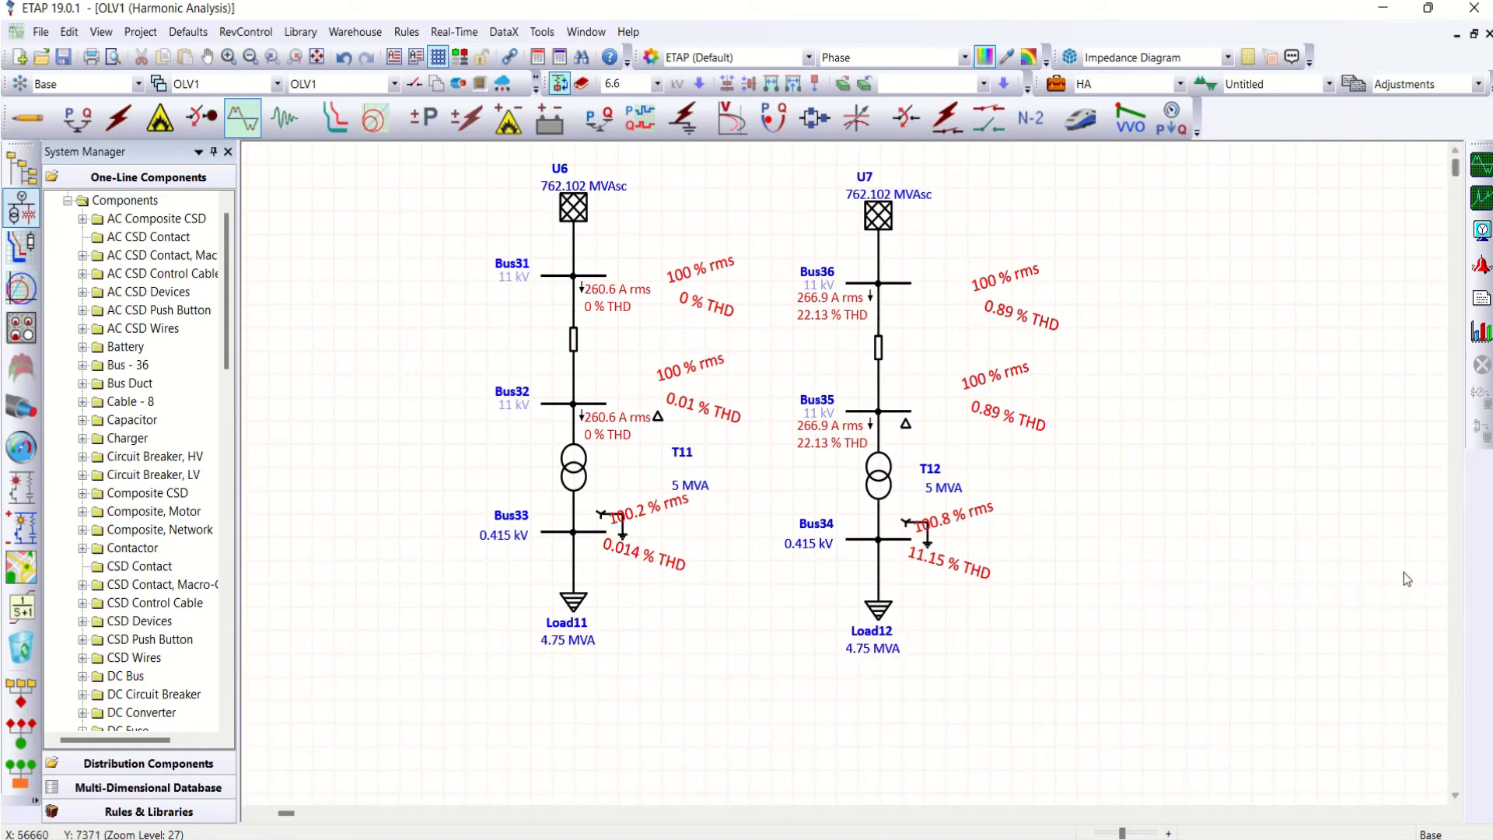
double_click(879, 478)
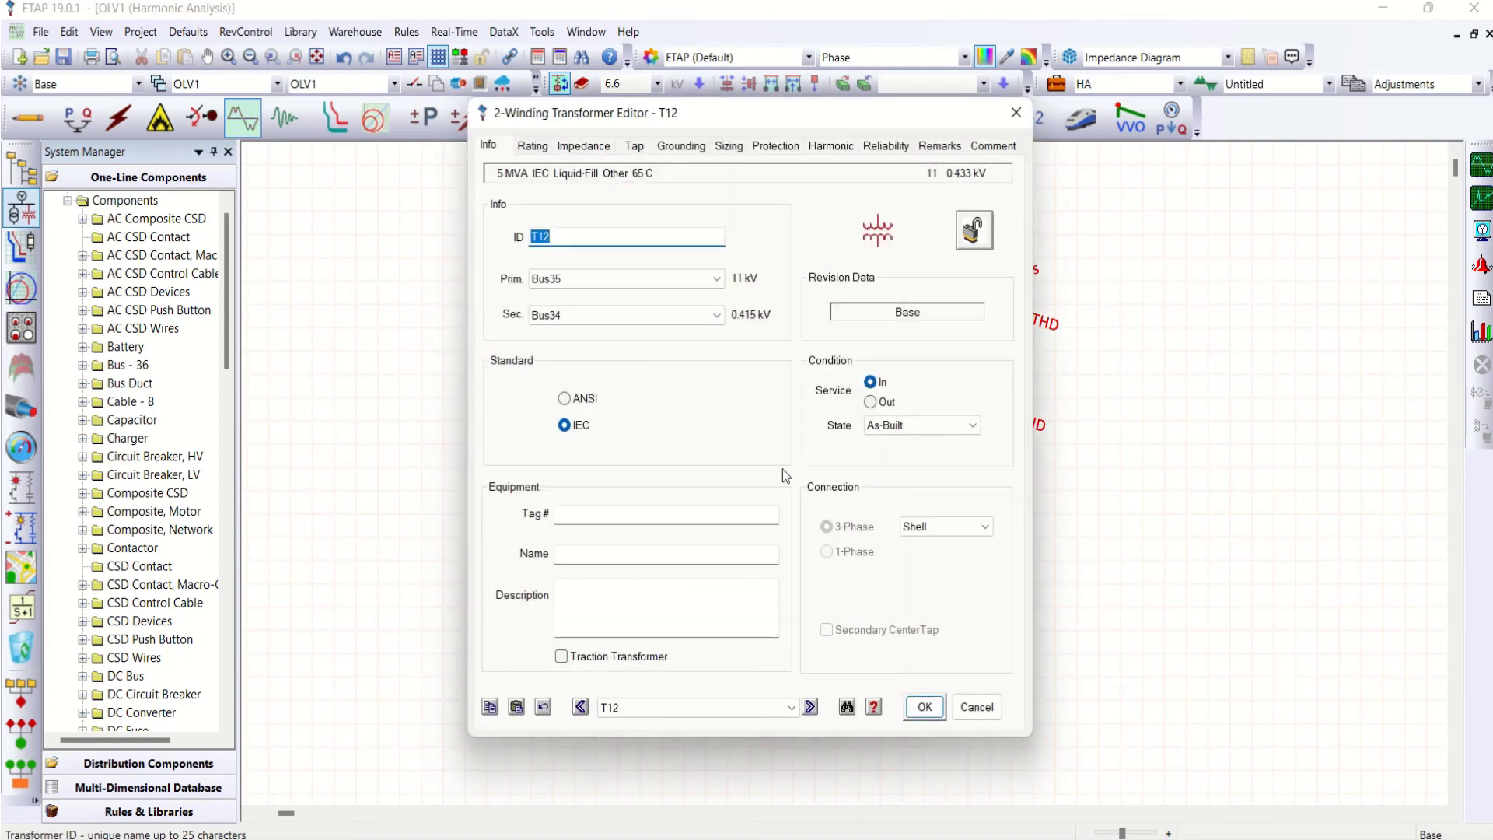
left_click(828, 146)
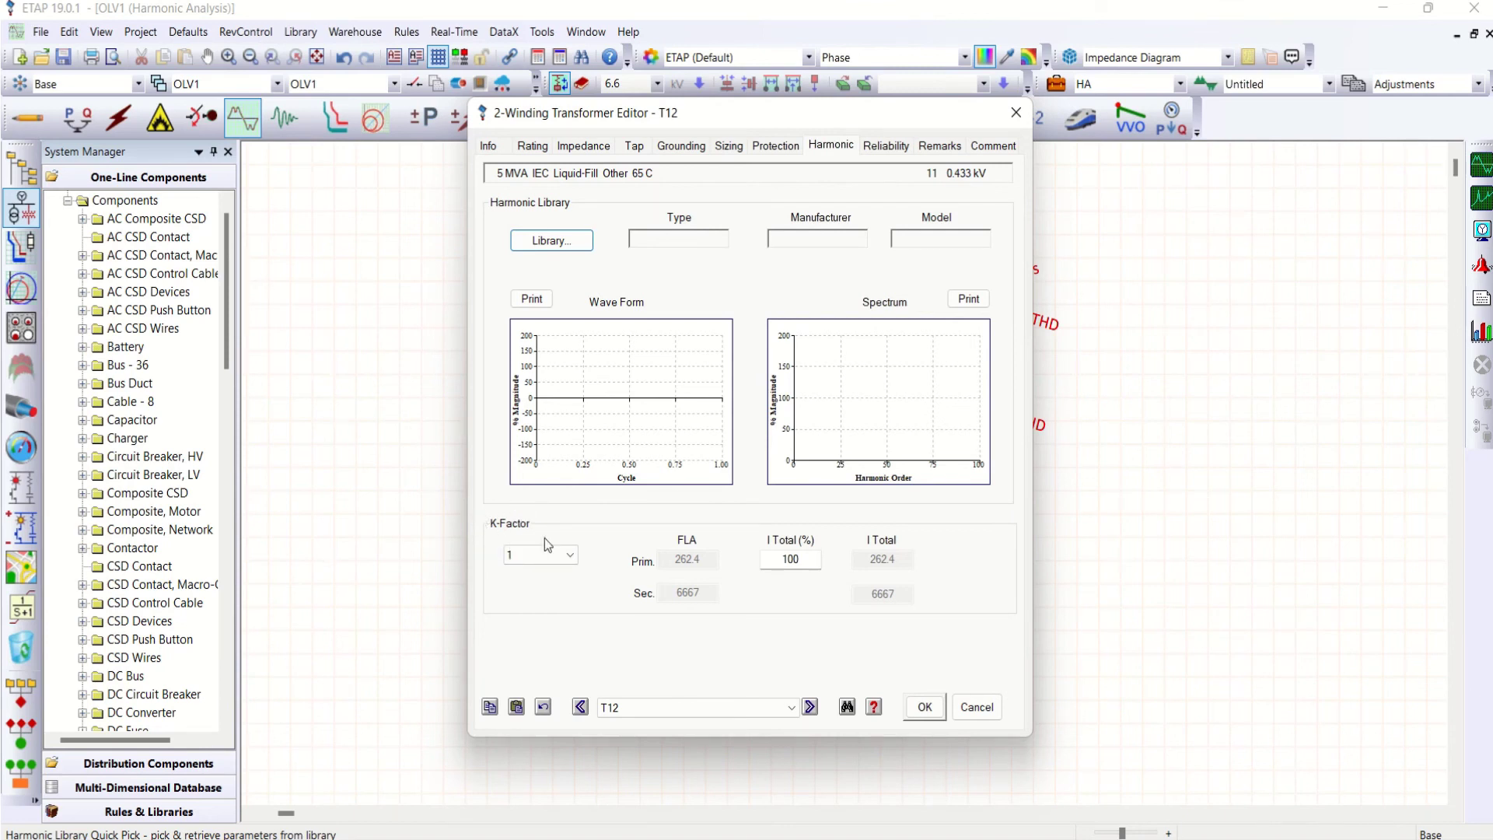
left_click(571, 556)
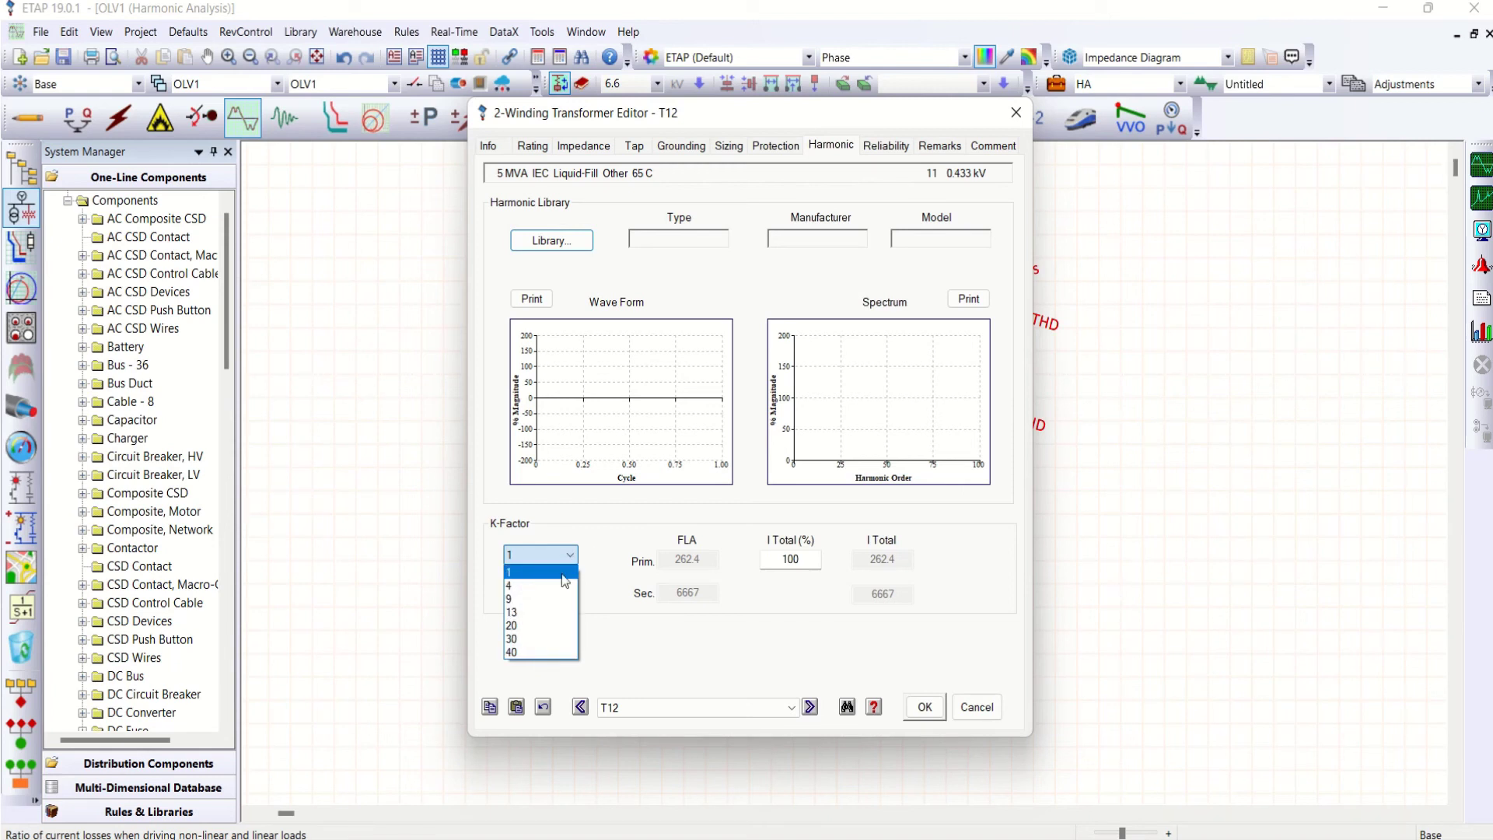
left_click(521, 587)
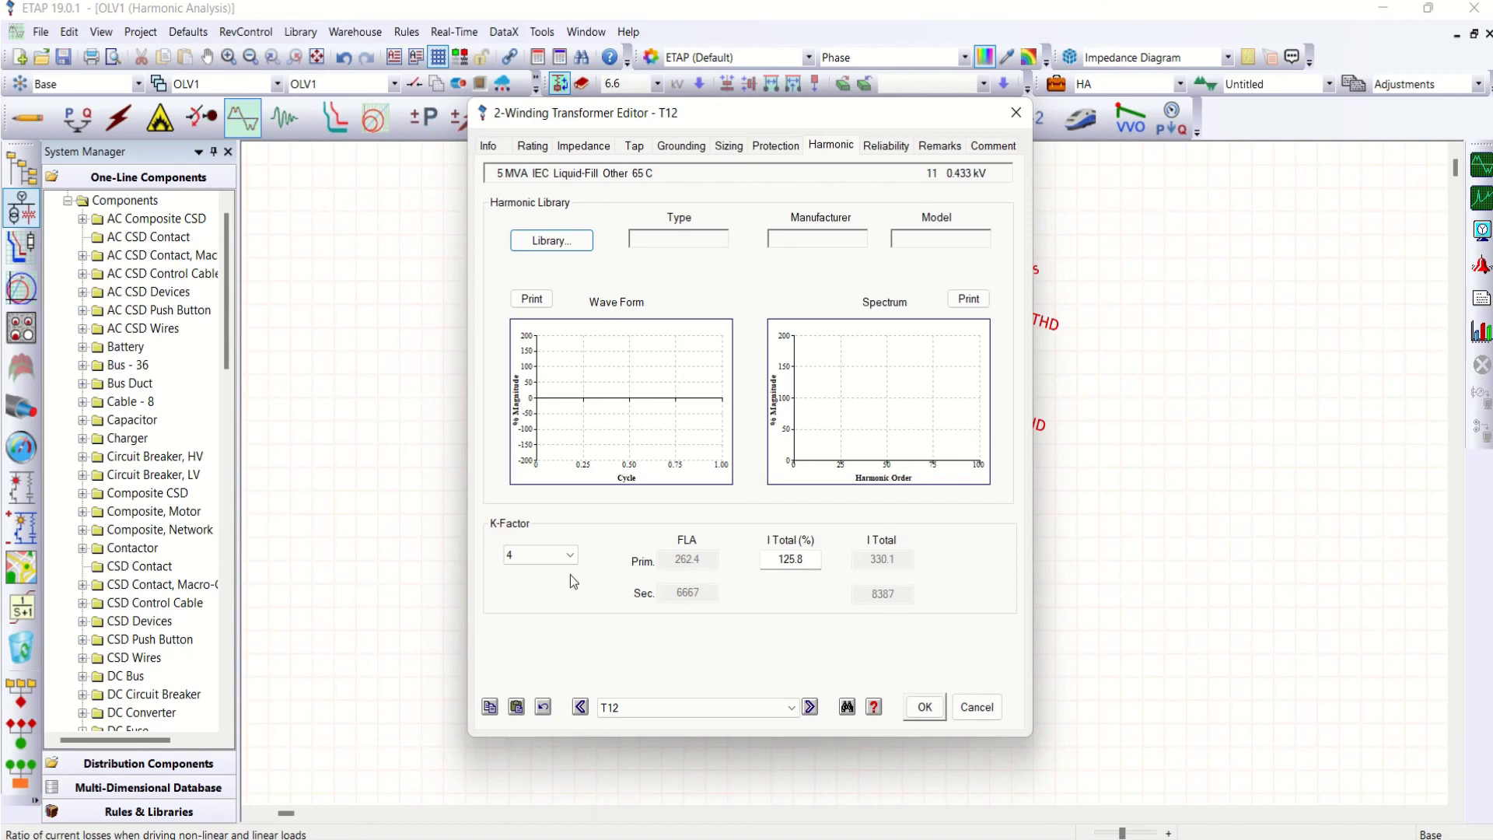
Compare K-factors 9 and 40, then return T12 to K-factor 4 and apply.
left_click(570, 555)
left_click(554, 600)
left_click(573, 557)
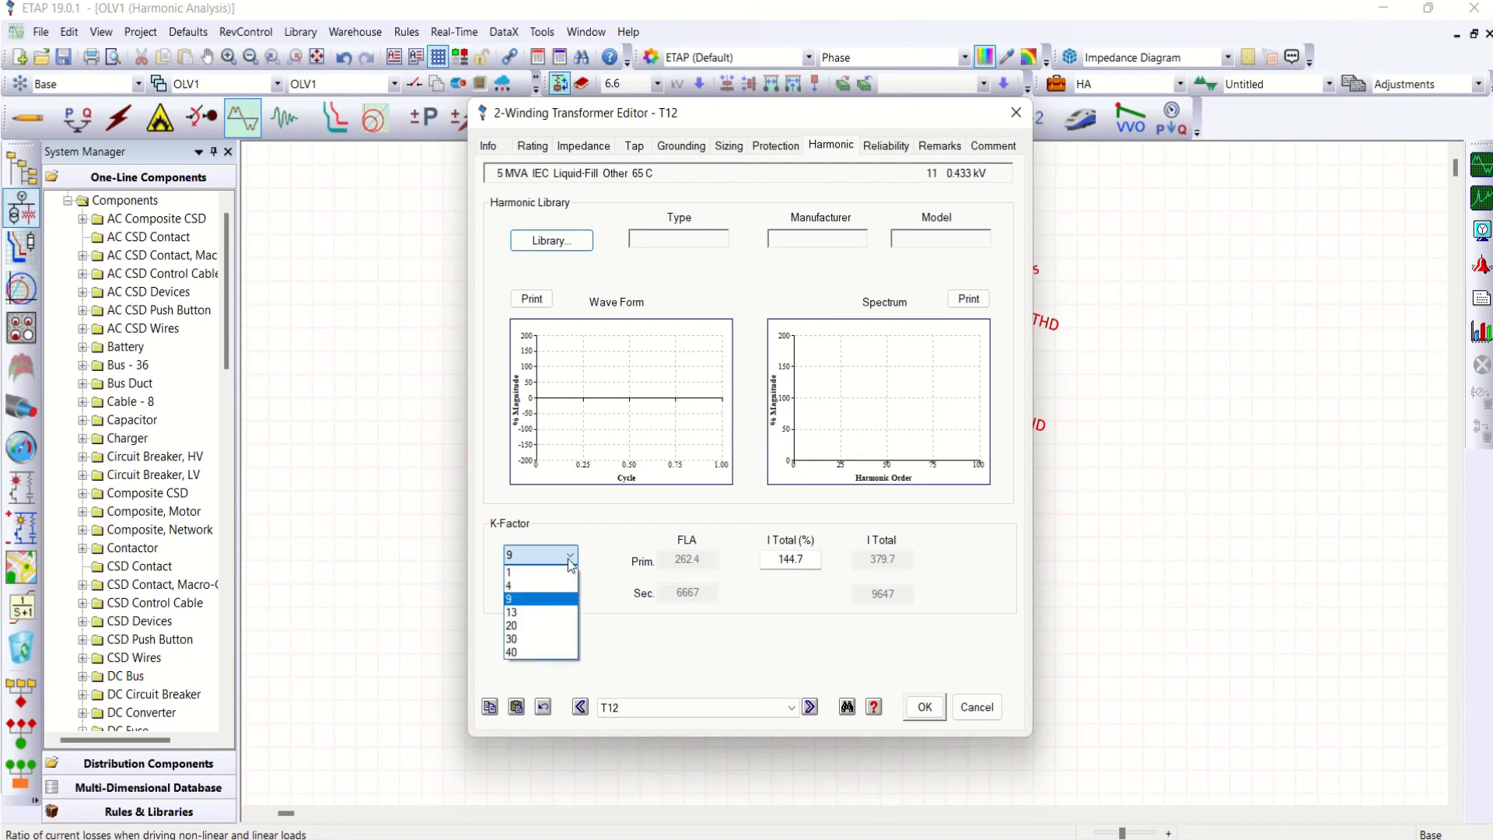
left_click(523, 654)
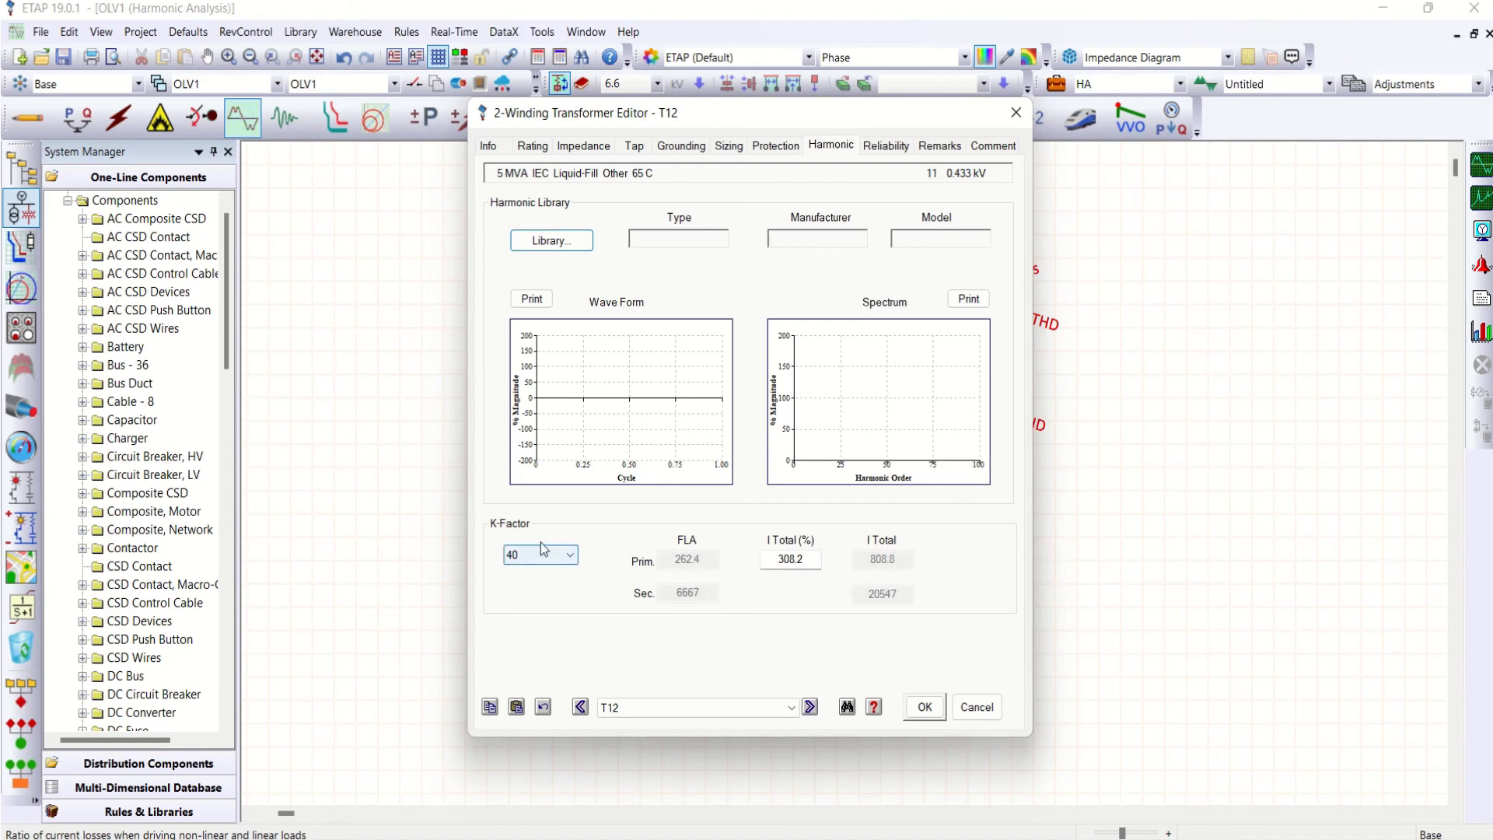
left_click(571, 557)
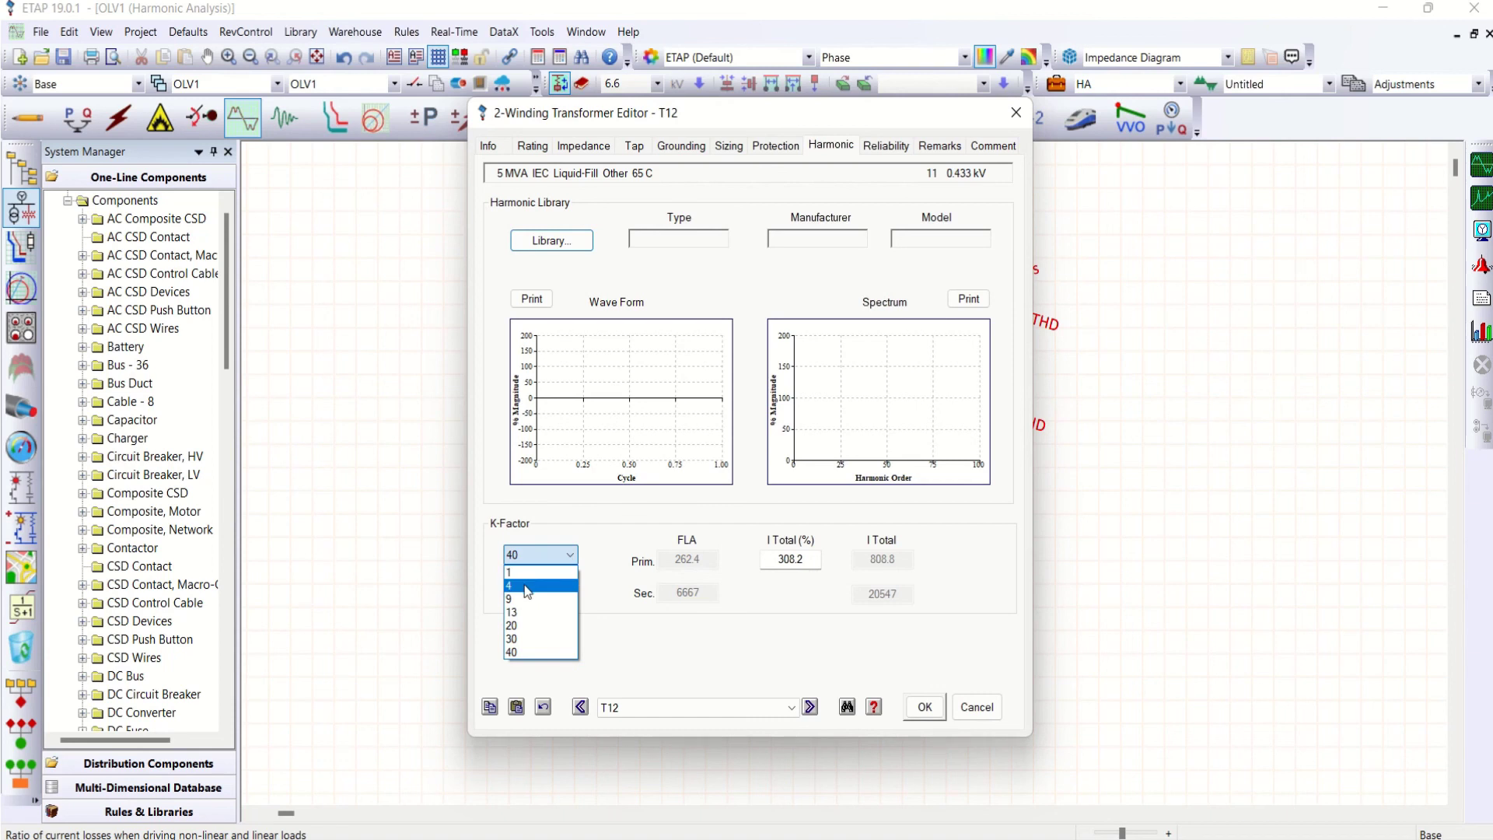
left_click(528, 589)
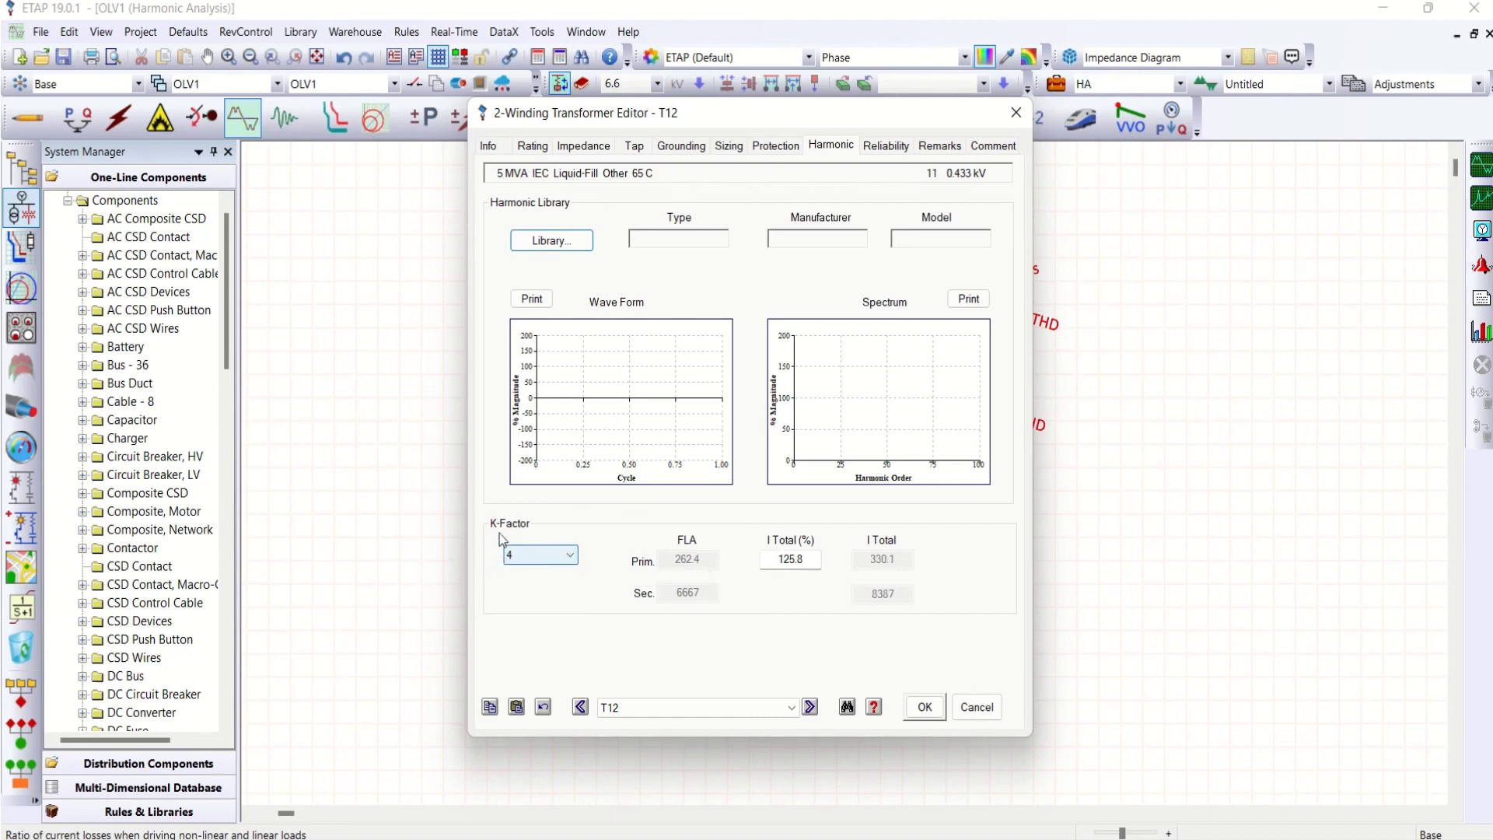
left_click(924, 709)
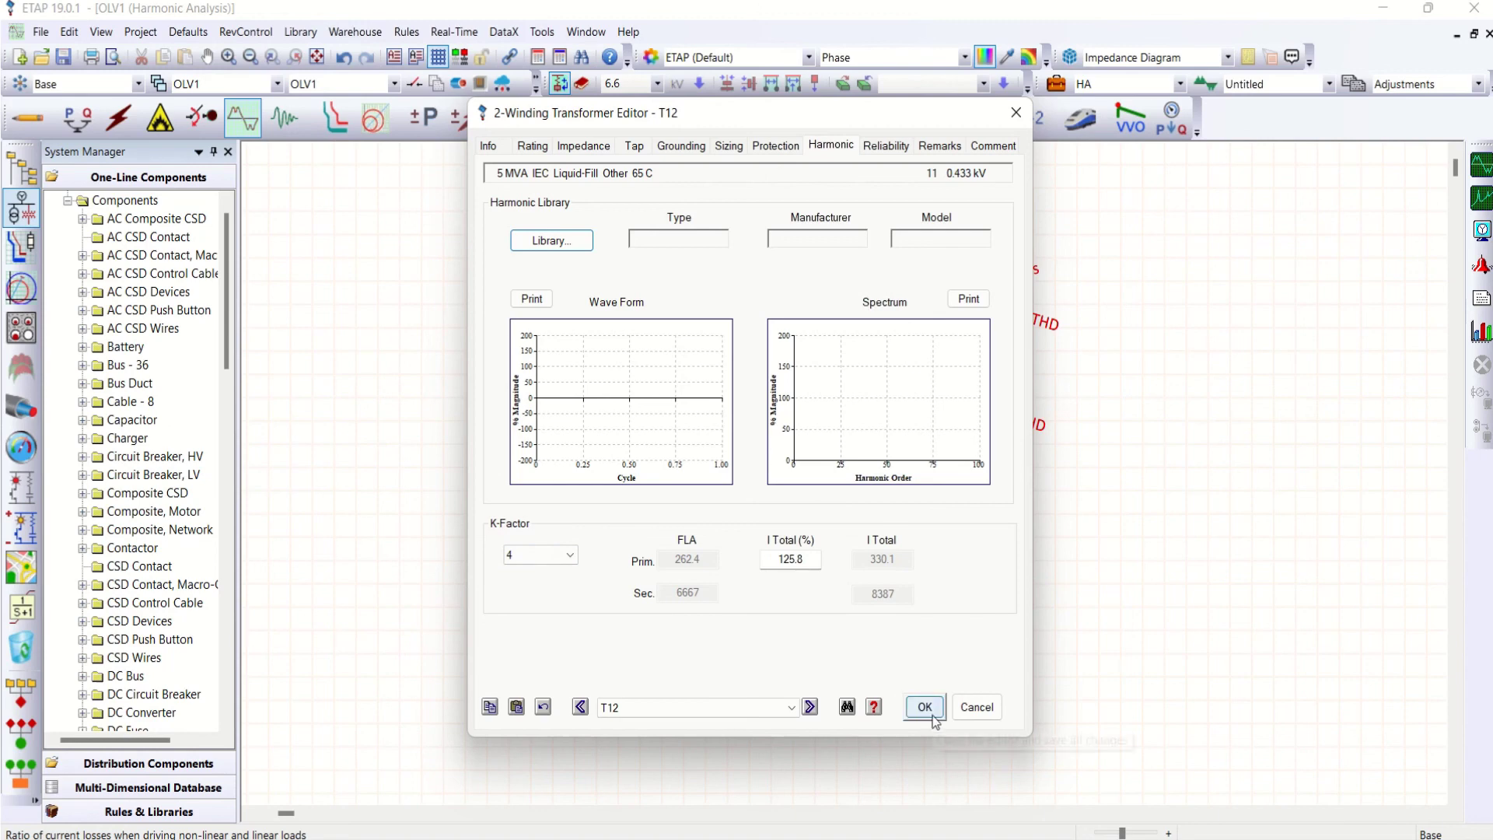
Rerun the harmonic load flow, confirm T12's K-factor of 4, and close the slider and empty alert view.
left_click(1481, 165)
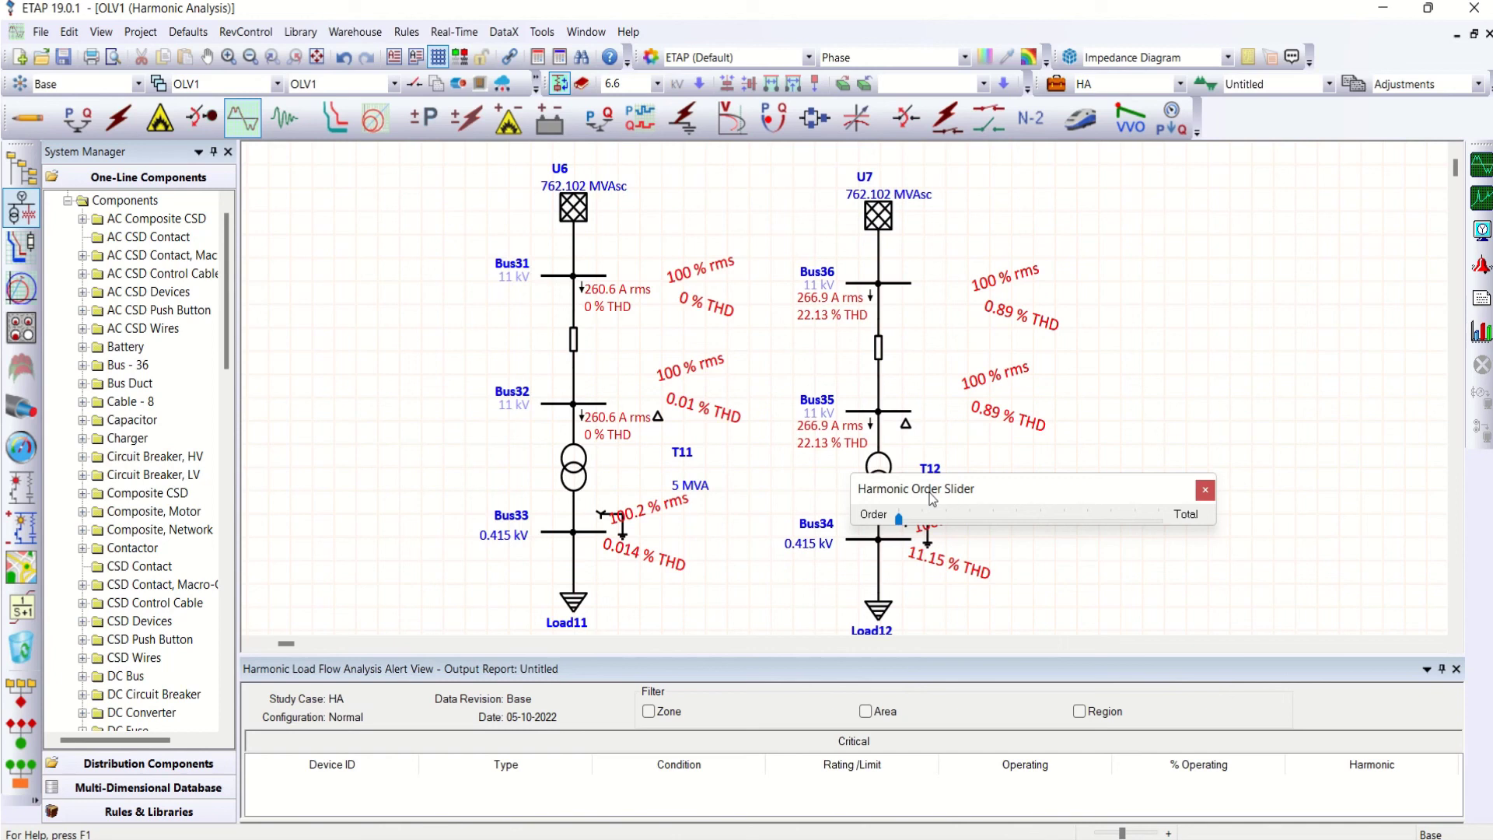
left_click_drag(1005, 486, 1169, 459)
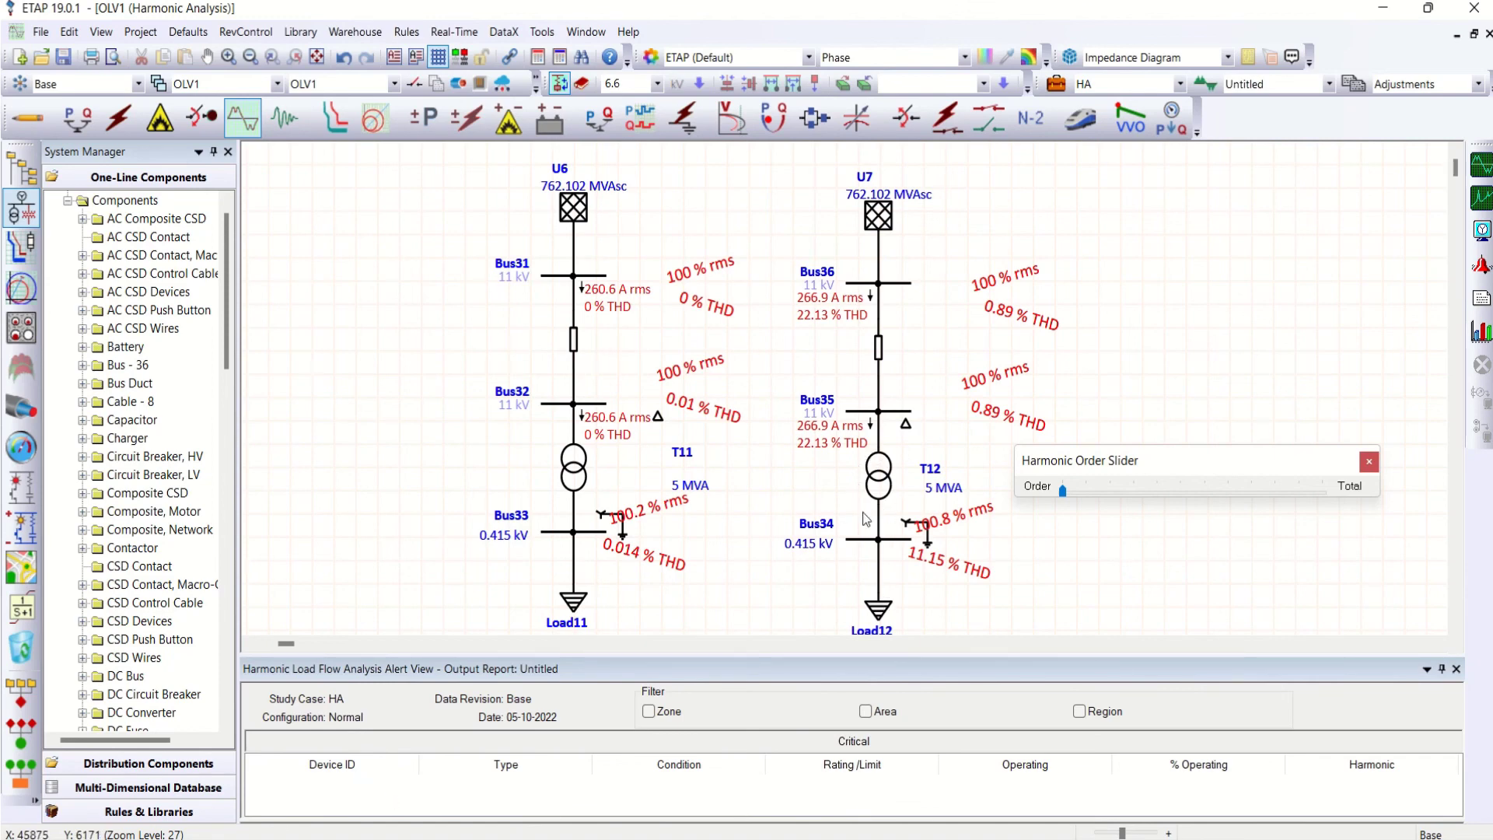
double_click(892, 483)
left_click(830, 145)
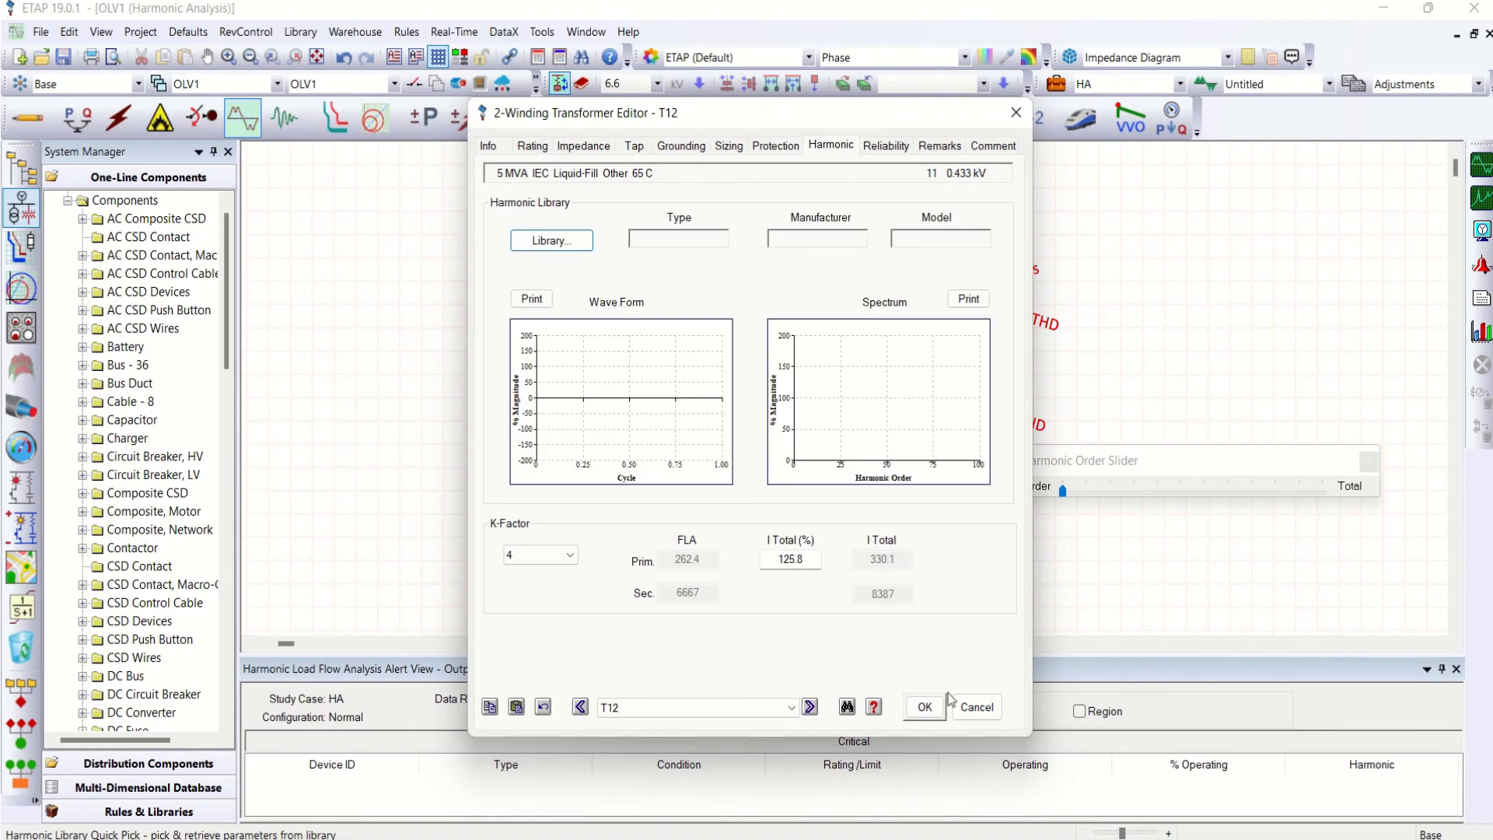
left_click(924, 707)
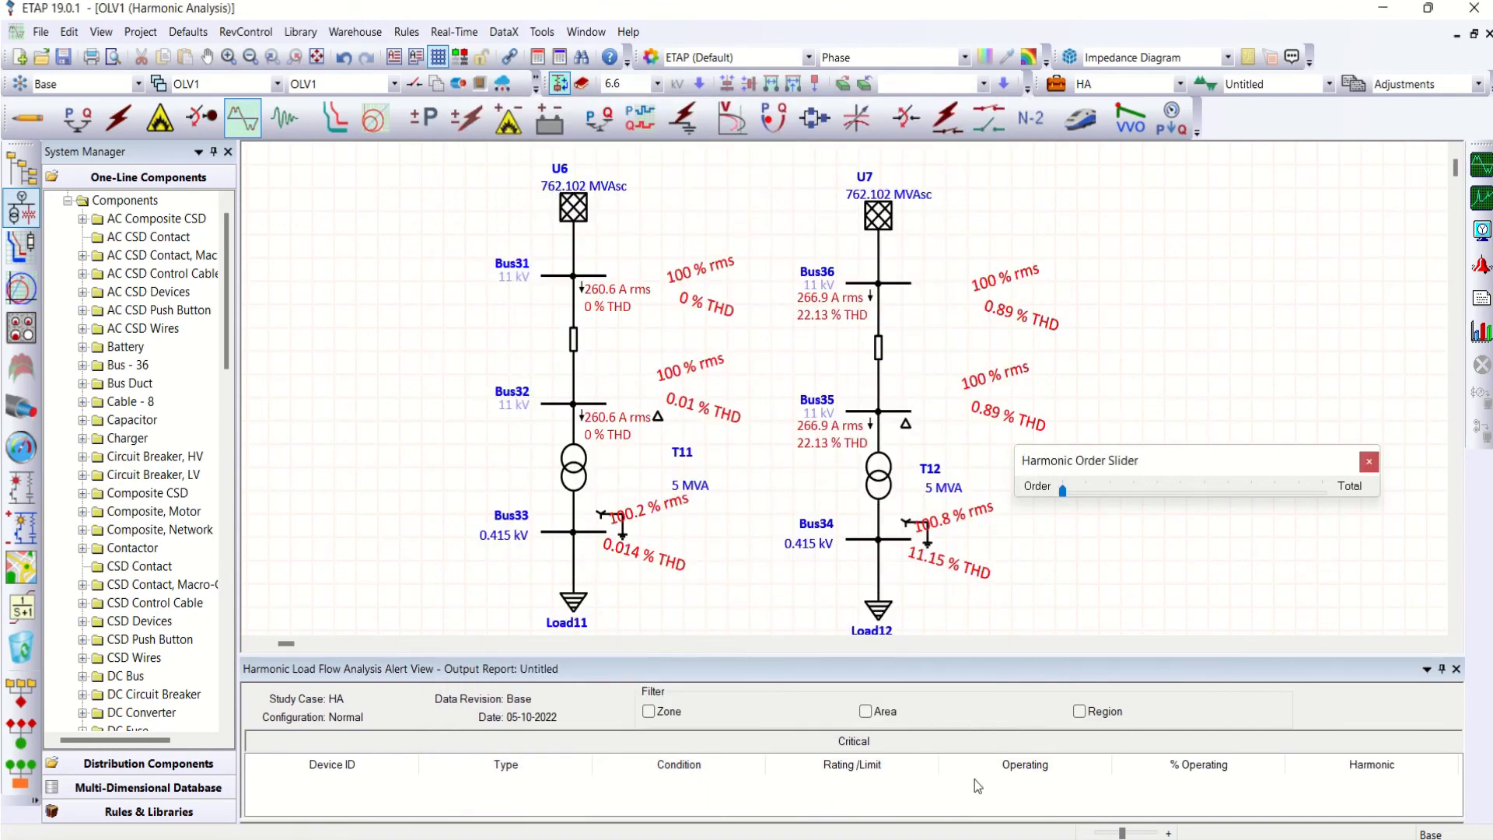
left_click(1369, 463)
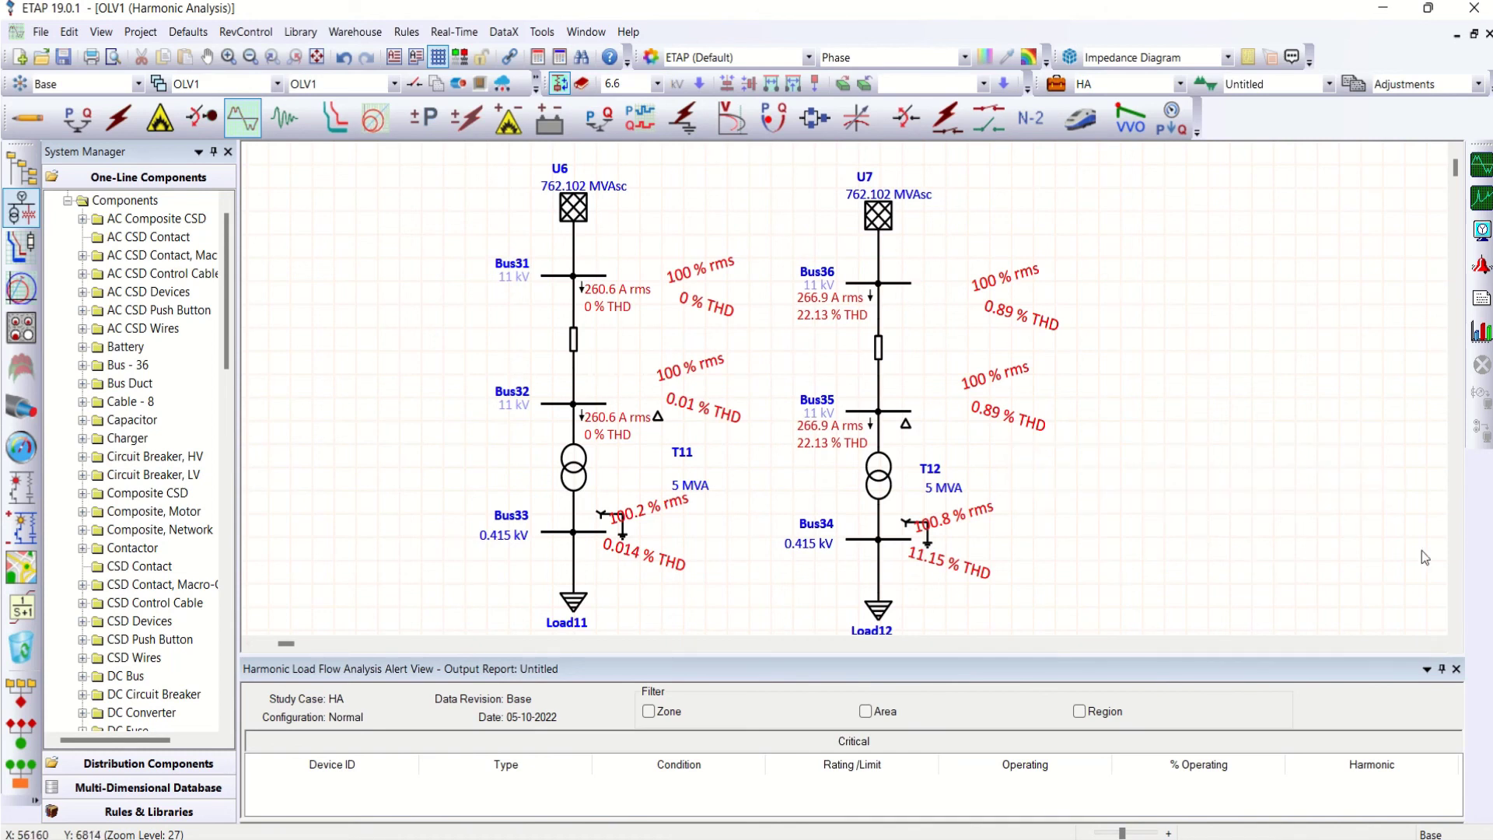
left_click(1456, 669)
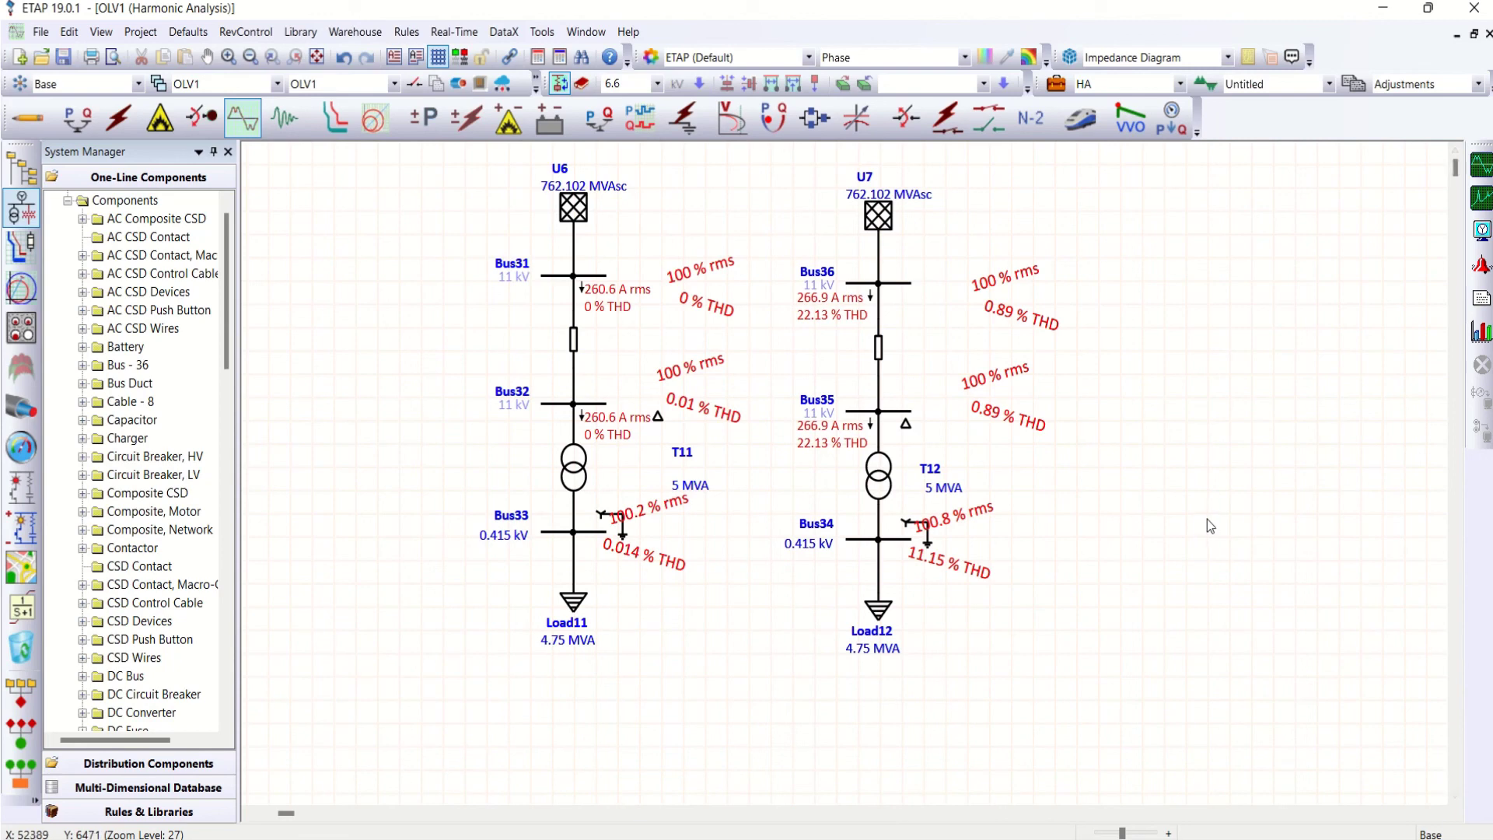